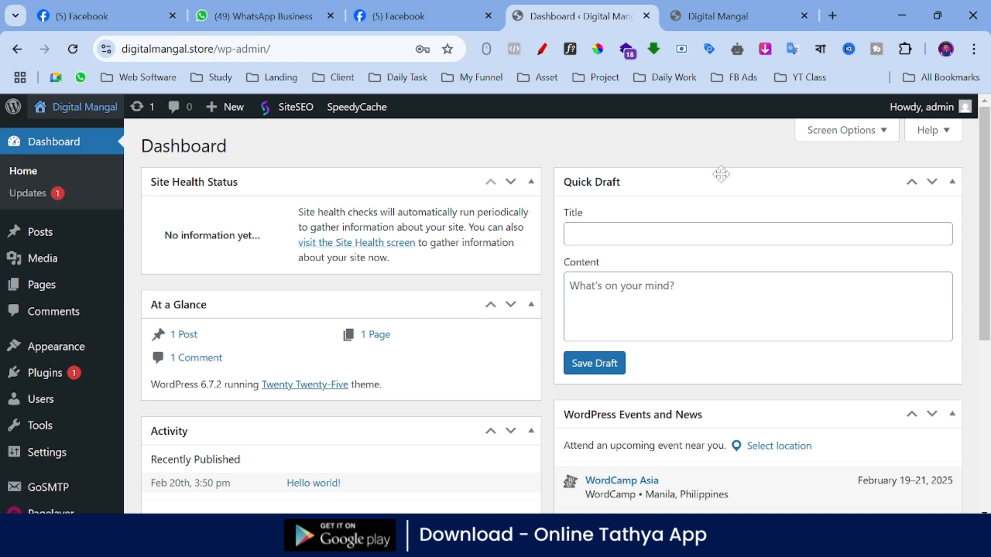
Step: Survey the admin dashboard and the options offered under Posts, Media, Pages, Comments, Plugins, Users, Tools and Settings
{"action": "scroll", "coordinate": [721, 173], "scroll_direction": "down", "scroll_amount": 5}
{"action": "scroll", "coordinate": [367, 412], "scroll_direction": "up", "scroll_amount": 5}
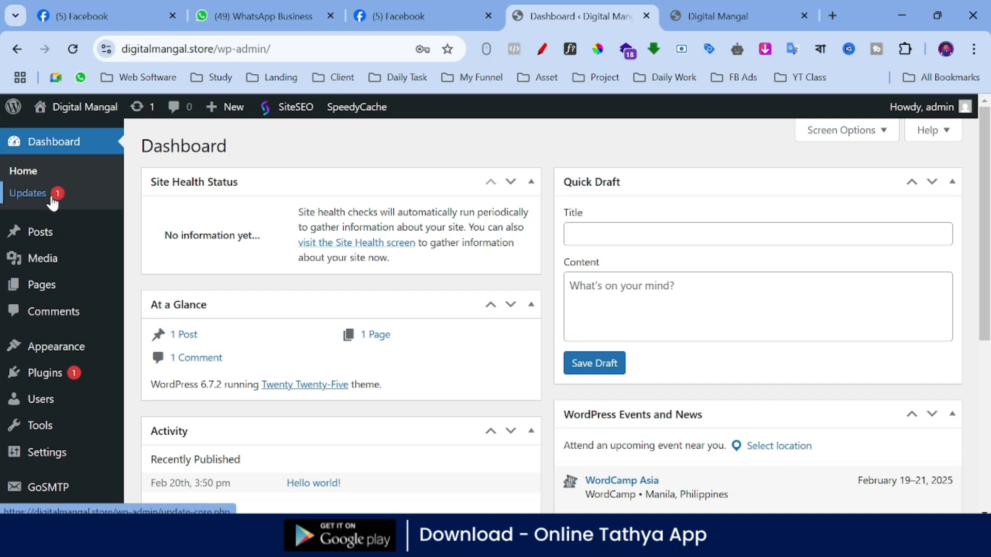
{"action": "mouse_move", "coordinate": [19, 232]}
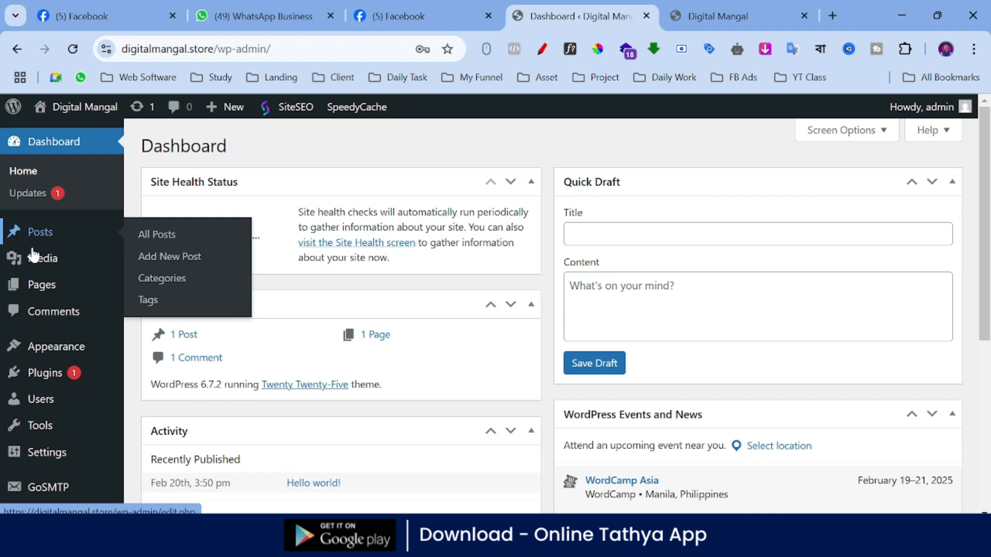
{"action": "mouse_move", "coordinate": [49, 264]}
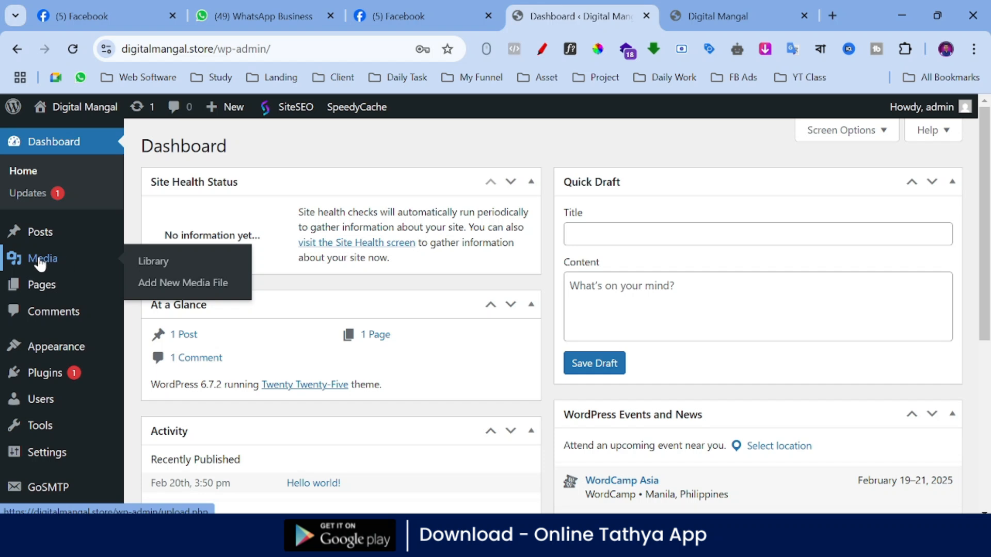
{"action": "mouse_move", "coordinate": [16, 287]}
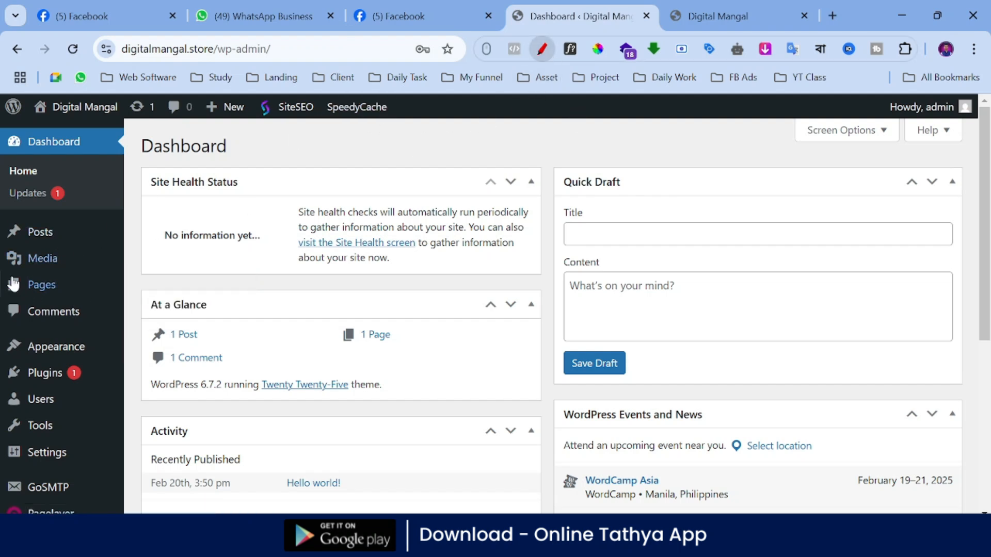
{"action": "mouse_move", "coordinate": [74, 290]}
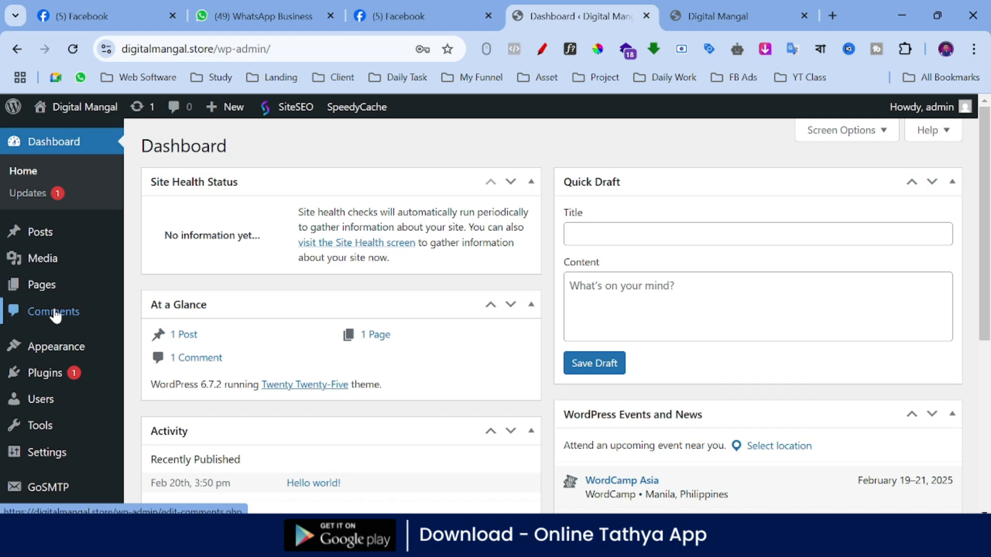
{"action": "scroll", "coordinate": [55, 316], "scroll_direction": "down", "scroll_amount": 2}
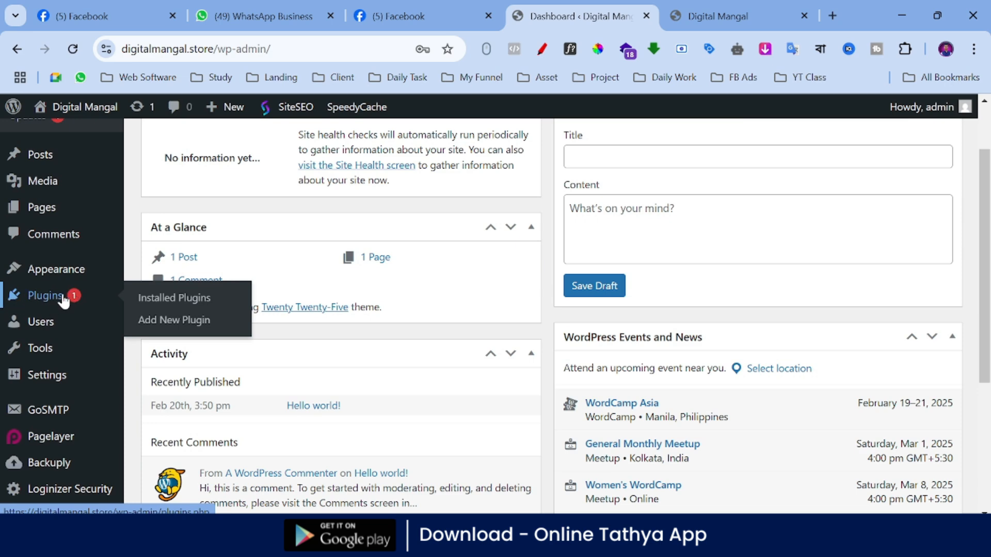
{"action": "mouse_move", "coordinate": [29, 329]}
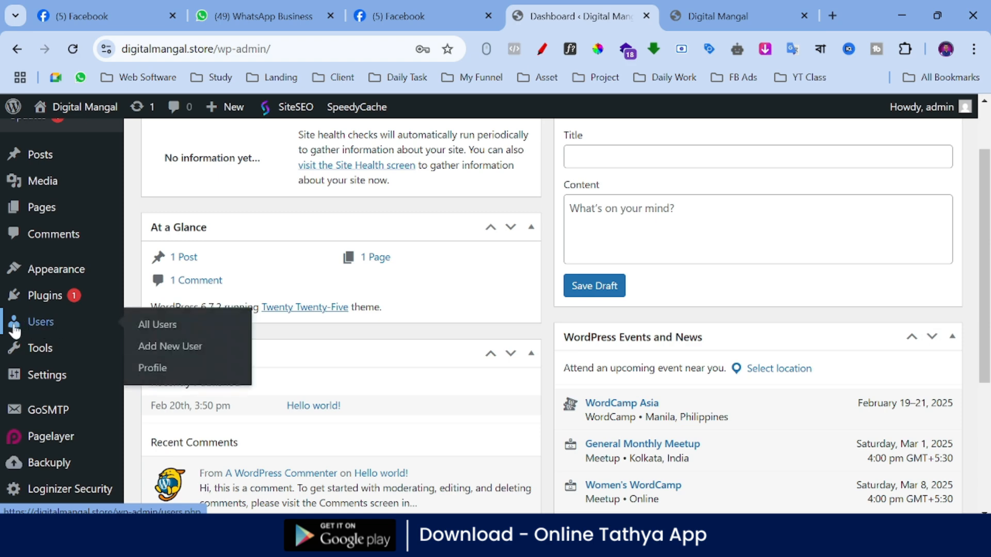
{"action": "mouse_move", "coordinate": [32, 351]}
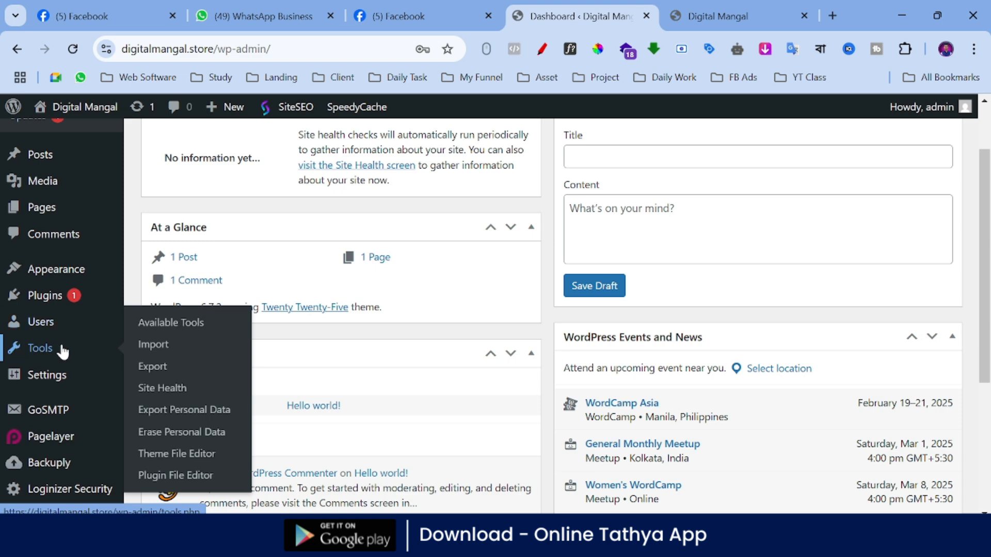
{"action": "mouse_move", "coordinate": [49, 380]}
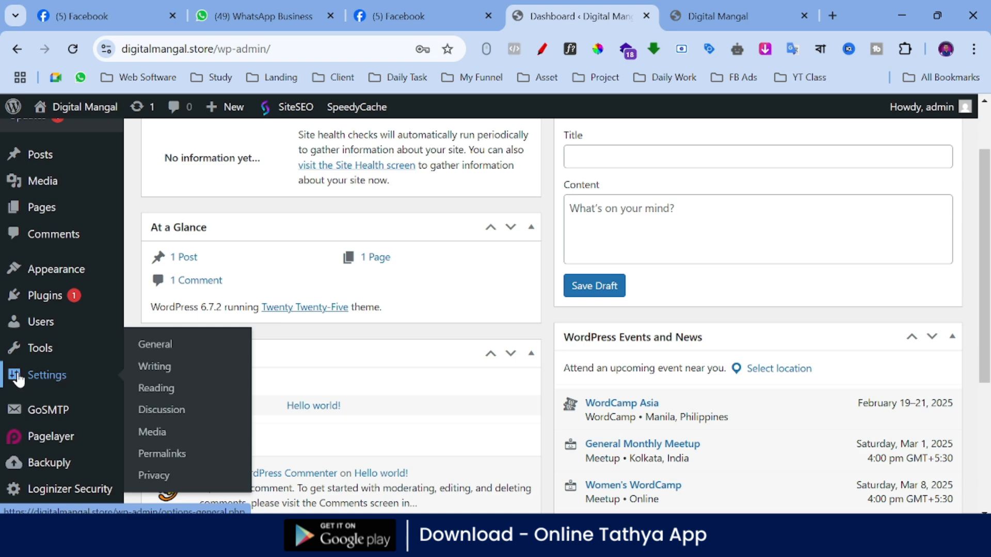
Step: Open the General Settings and compare the site title with the one on the live site's front page
{"action": "left_click", "coordinate": [55, 380]}
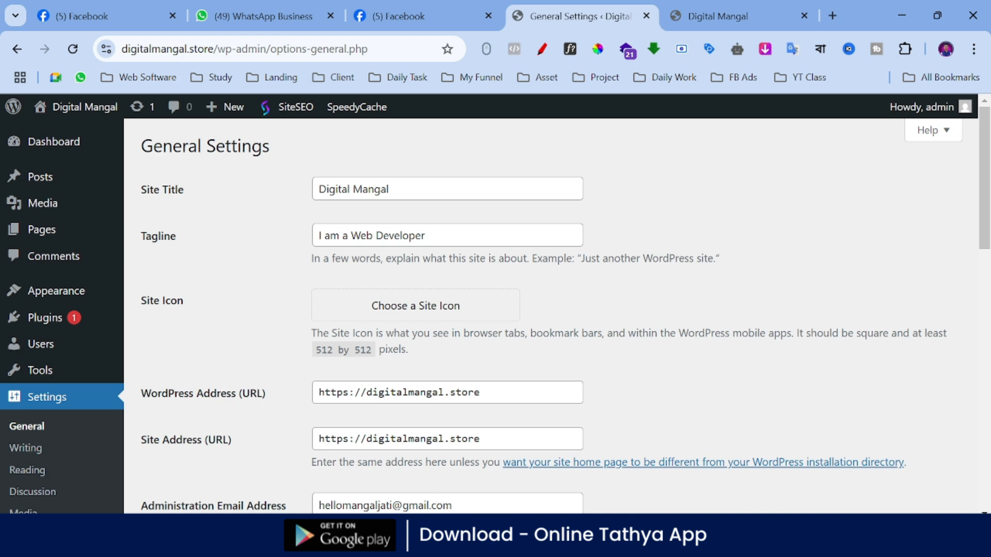
{"action": "left_click", "coordinate": [718, 16]}
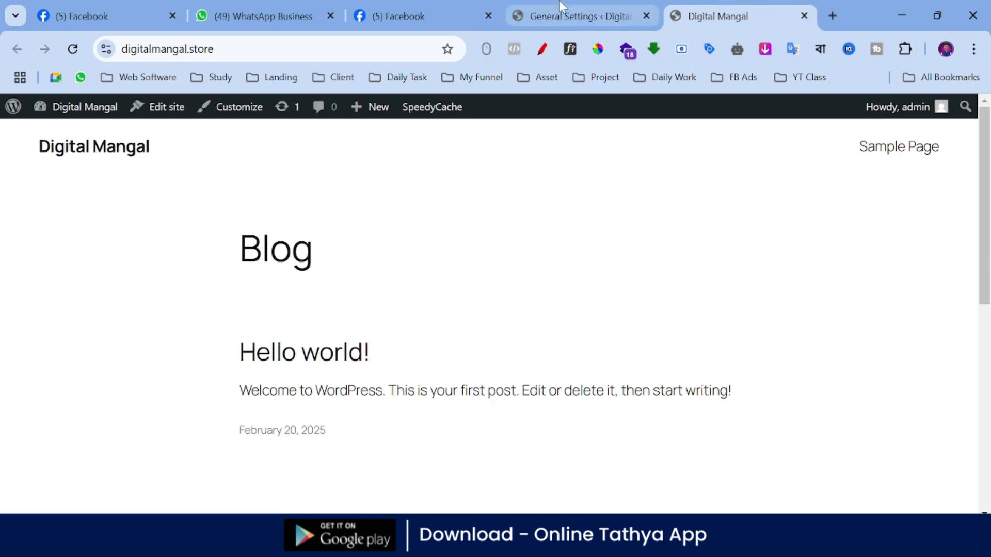
{"action": "left_click", "coordinate": [578, 16]}
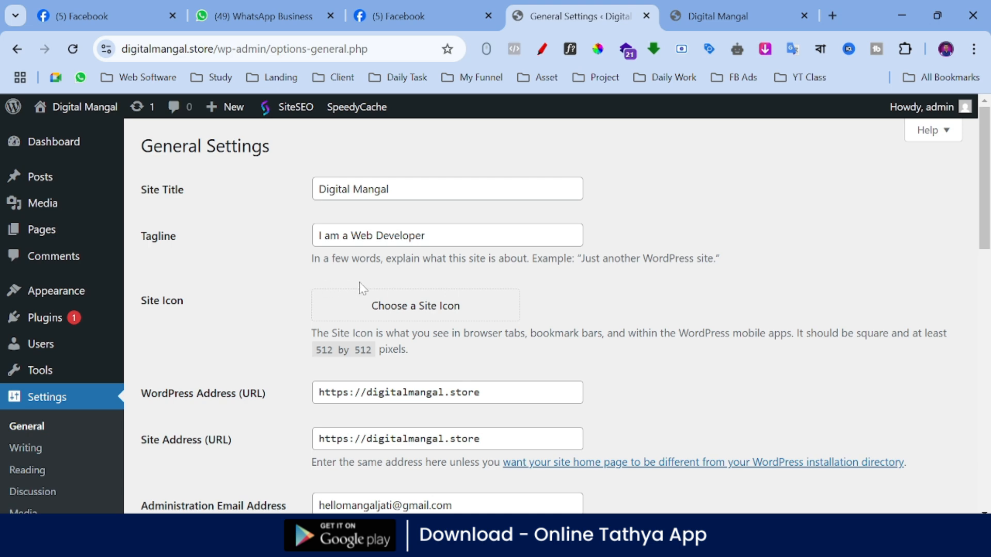
Step: Circle the 512 by 512 pixels site icon size in red with the annotation pen, and exit annotation mode
{"action": "left_click", "coordinate": [542, 49]}
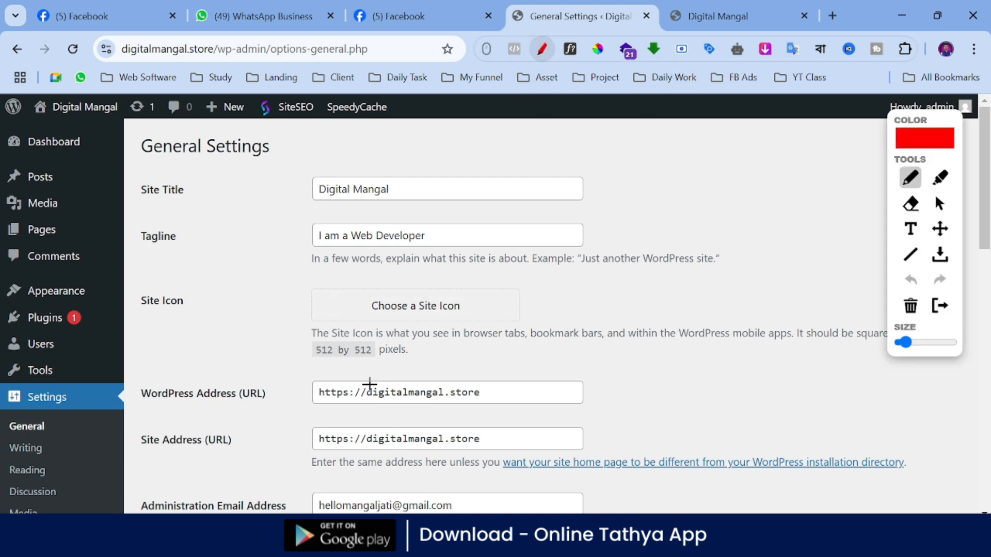
{"action": "mouse_move", "coordinate": [314, 368]}
{"action": "left_mouse_down"}
{"action": "mouse_move", "coordinate": [401, 367]}
{"action": "mouse_move", "coordinate": [422, 341]}
{"action": "mouse_move", "coordinate": [325, 335]}
{"action": "mouse_move", "coordinate": [309, 353]}
{"action": "mouse_move", "coordinate": [321, 368]}
{"action": "left_mouse_up"}
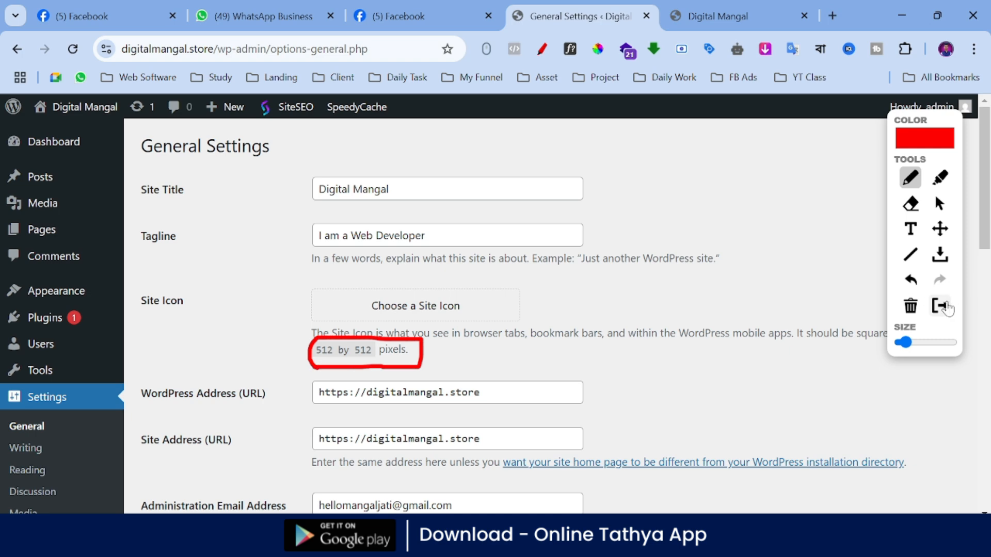
{"action": "left_click", "coordinate": [940, 305]}
Step: Draw red check marks on the Site Title and Tagline fields with the annotation pen, and exit annotation mode
{"action": "scroll", "coordinate": [597, 272], "scroll_direction": "down", "scroll_amount": 1}
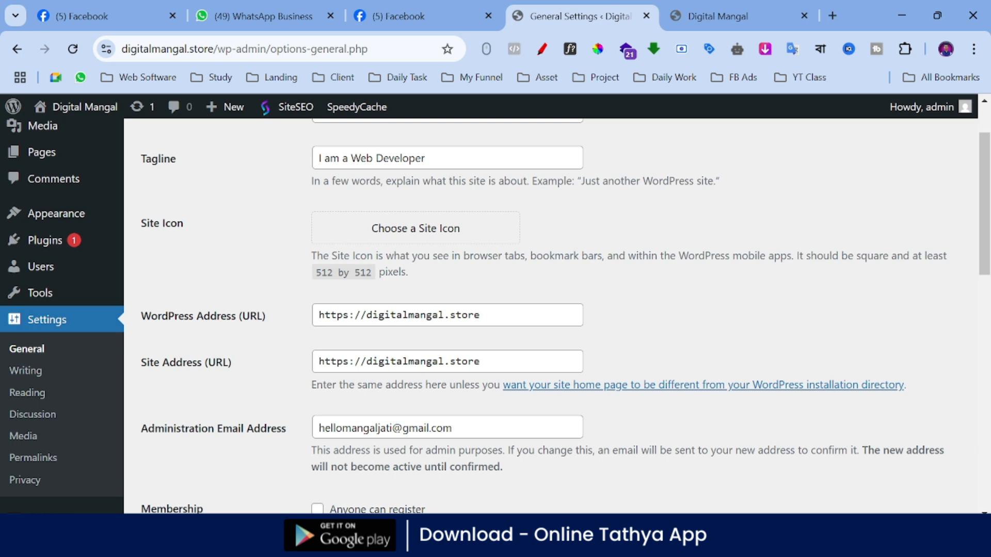
{"action": "scroll", "coordinate": [430, 228], "scroll_direction": "up", "scroll_amount": 1}
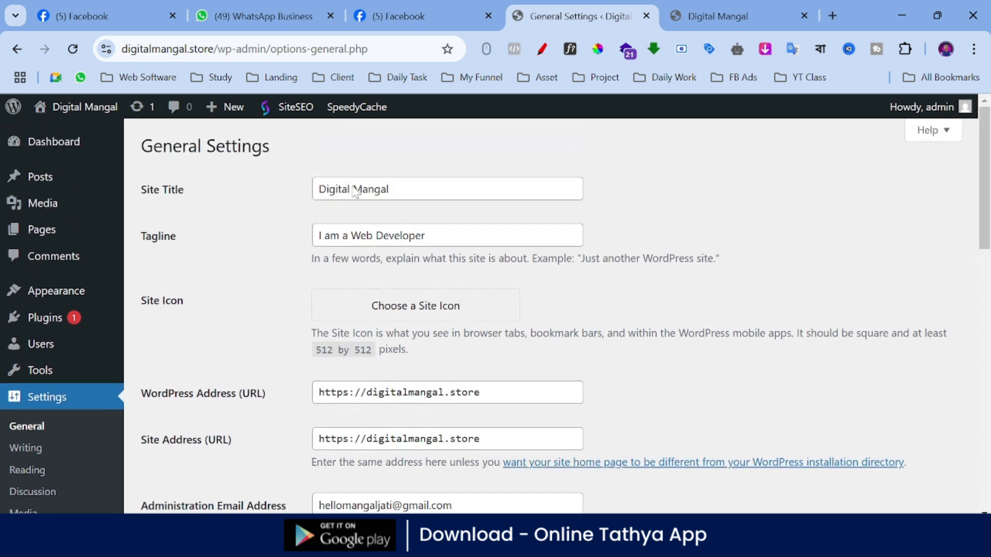
{"action": "left_click", "coordinate": [543, 50]}
{"action": "left_click_drag", "start_coordinate": [400, 190], "coordinate": [511, 144]}
{"action": "left_click_drag", "start_coordinate": [446, 235], "coordinate": [638, 178]}
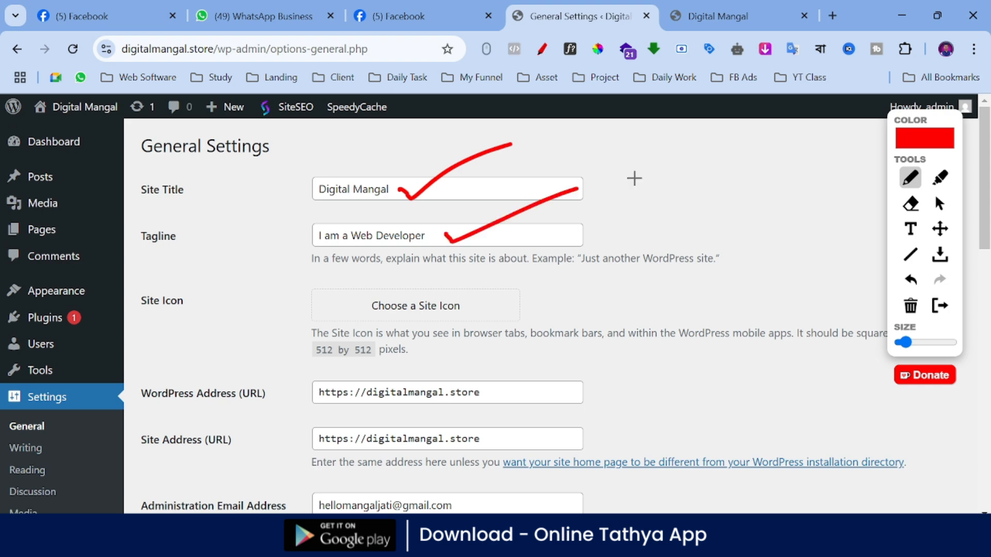
{"action": "left_click", "coordinate": [938, 306]}
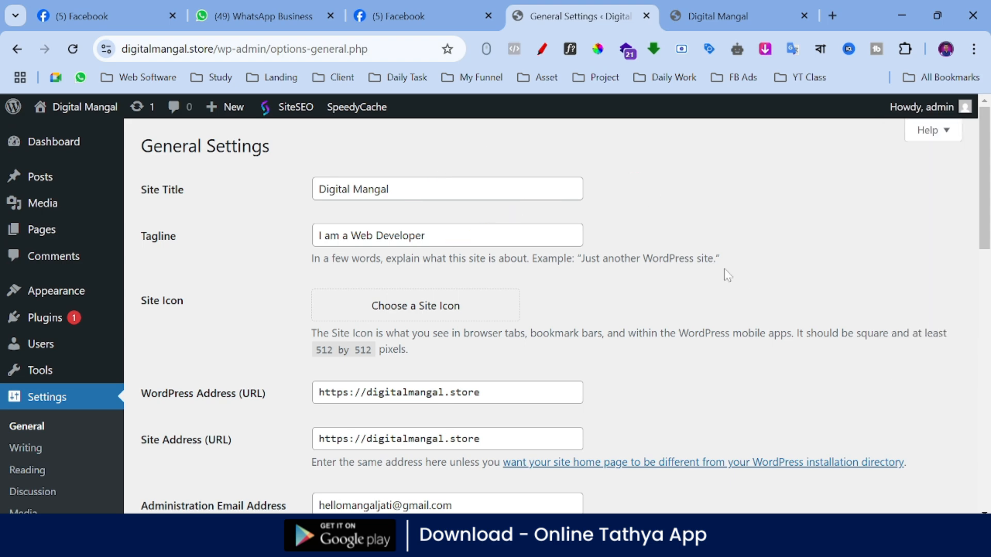
Step: Examine the remaining General Settings, from the site addresses and membership to language, timezone, date and time formats and week start
{"action": "scroll", "coordinate": [482, 191], "scroll_direction": "down", "scroll_amount": 5}
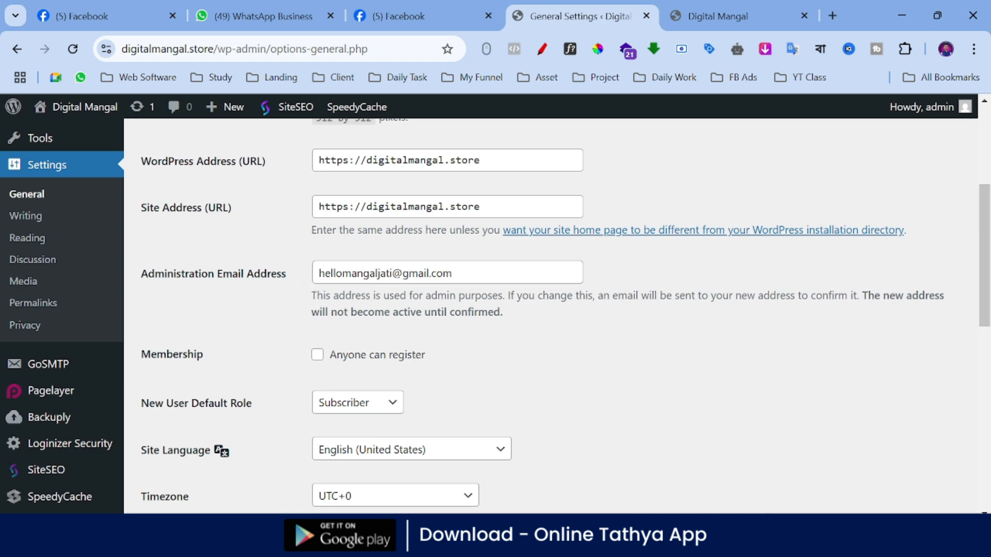
{"action": "scroll", "coordinate": [549, 276], "scroll_direction": "down", "scroll_amount": 3}
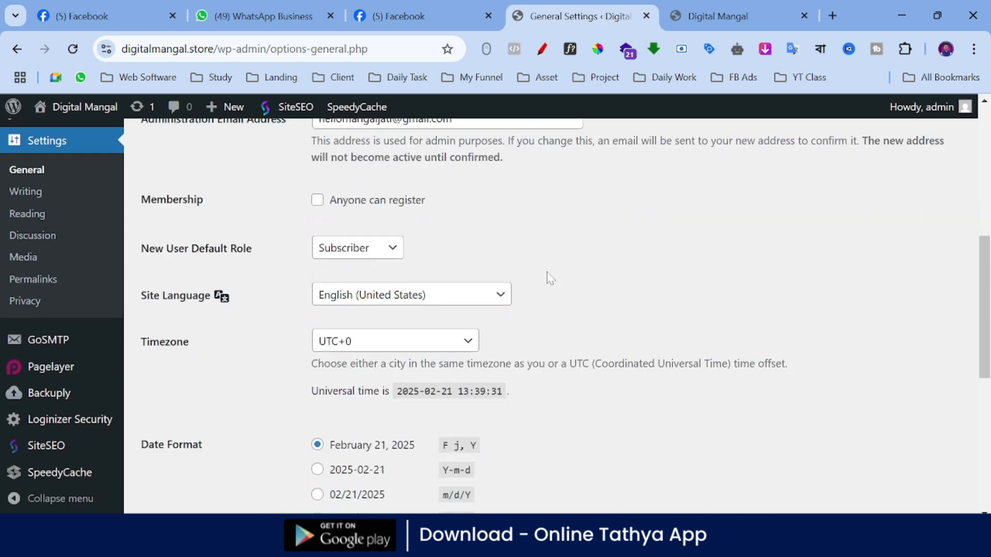
{"action": "scroll", "coordinate": [546, 206], "scroll_direction": "down", "scroll_amount": 3}
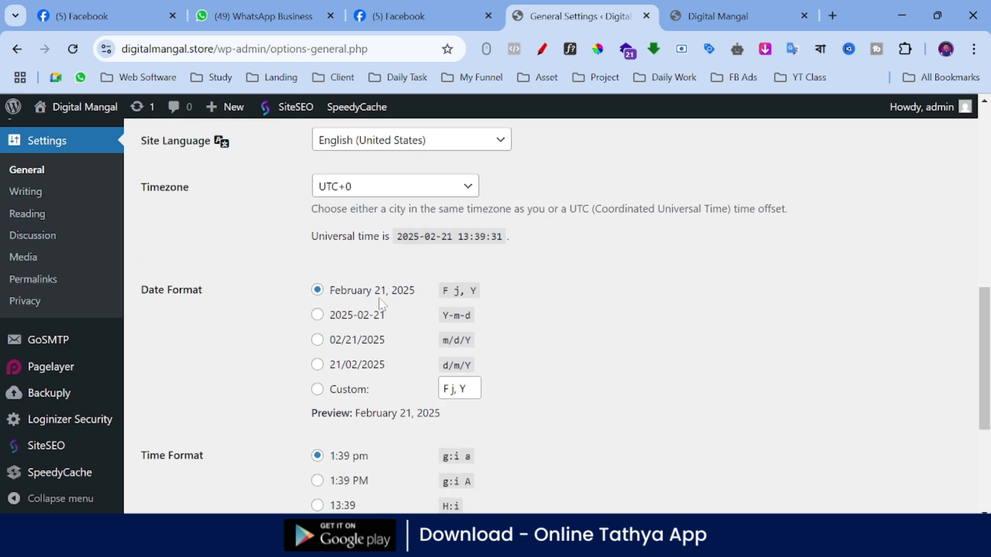
{"action": "scroll", "coordinate": [552, 290], "scroll_direction": "down", "scroll_amount": 2}
{"action": "scroll", "coordinate": [553, 295], "scroll_direction": "down", "scroll_amount": 2}
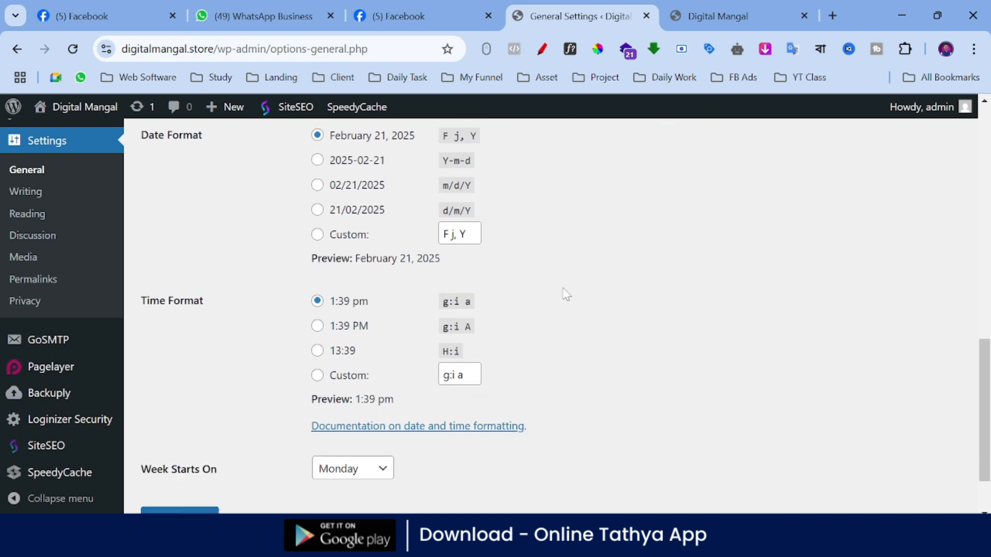
{"action": "scroll", "coordinate": [520, 294], "scroll_direction": "down", "scroll_amount": 2}
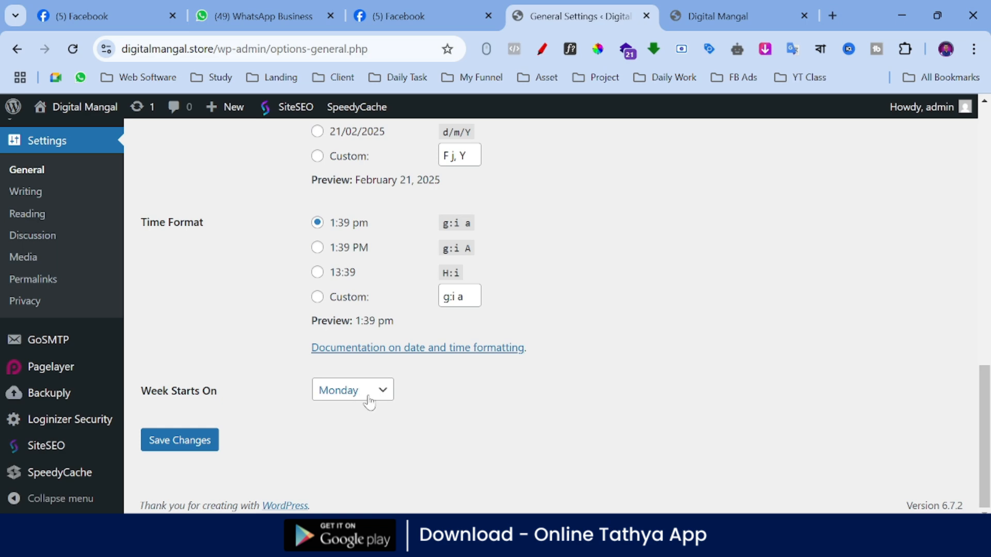
{"action": "scroll", "coordinate": [611, 387], "scroll_direction": "up", "scroll_amount": 6}
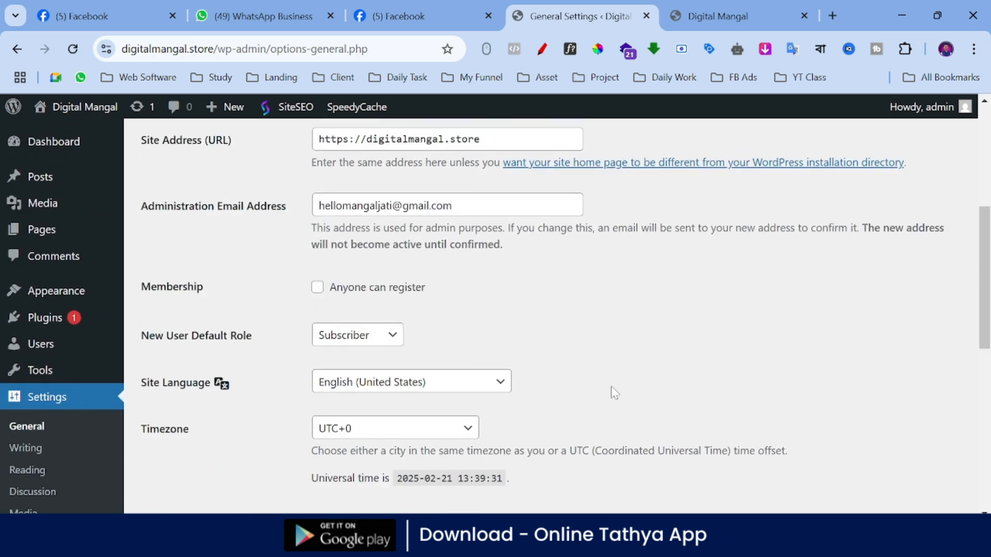
{"action": "scroll", "coordinate": [611, 387], "scroll_direction": "up", "scroll_amount": 4}
{"action": "scroll", "coordinate": [623, 297], "scroll_direction": "down", "scroll_amount": 1}
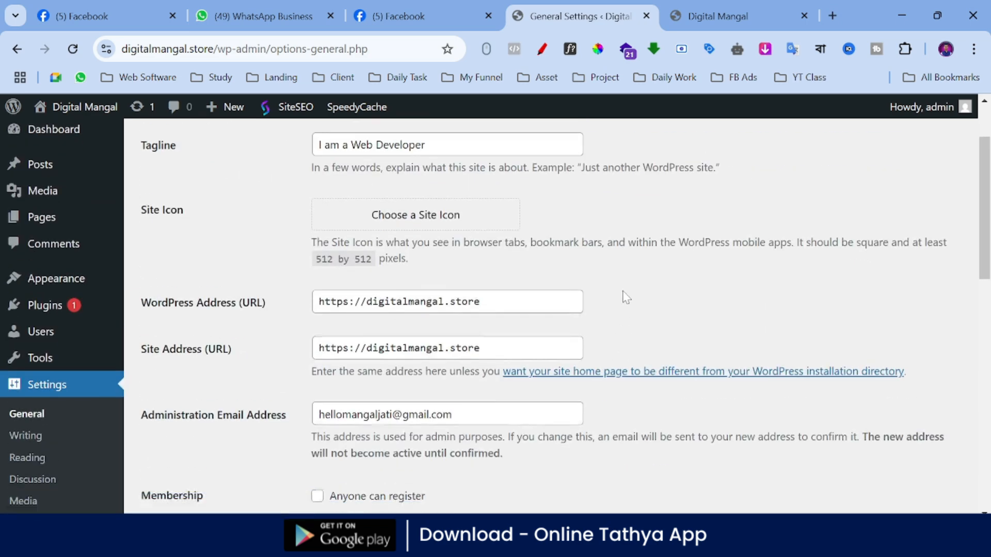
{"action": "scroll", "coordinate": [626, 298], "scroll_direction": "down", "scroll_amount": 6}
{"action": "scroll", "coordinate": [73, 281], "scroll_direction": "up", "scroll_amount": 2}
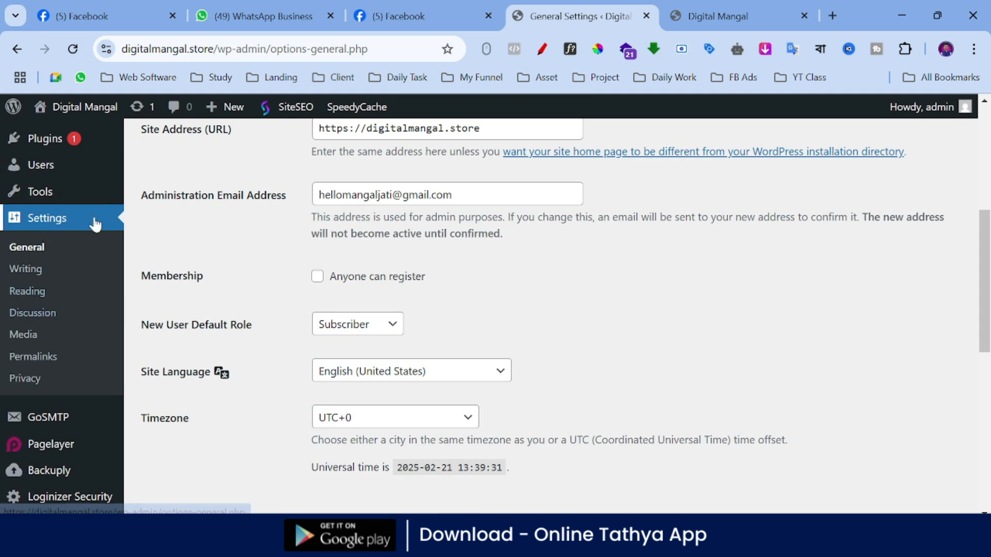
{"action": "scroll", "coordinate": [95, 224], "scroll_direction": "up", "scroll_amount": 5}
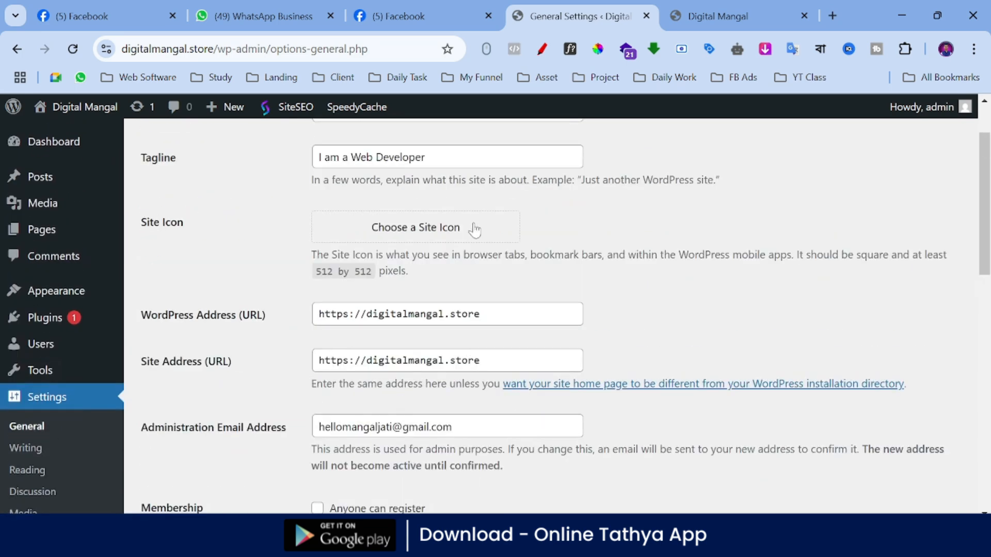
{"action": "scroll", "coordinate": [475, 227], "scroll_direction": "up", "scroll_amount": 2}
{"action": "scroll", "coordinate": [409, 242], "scroll_direction": "down", "scroll_amount": 15}
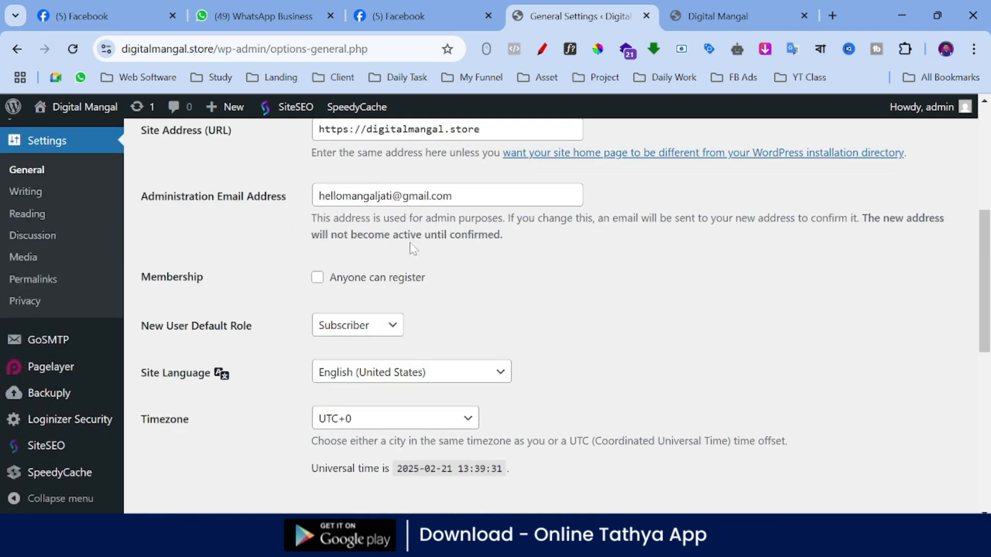
{"action": "scroll", "coordinate": [243, 364], "scroll_direction": "up", "scroll_amount": 5}
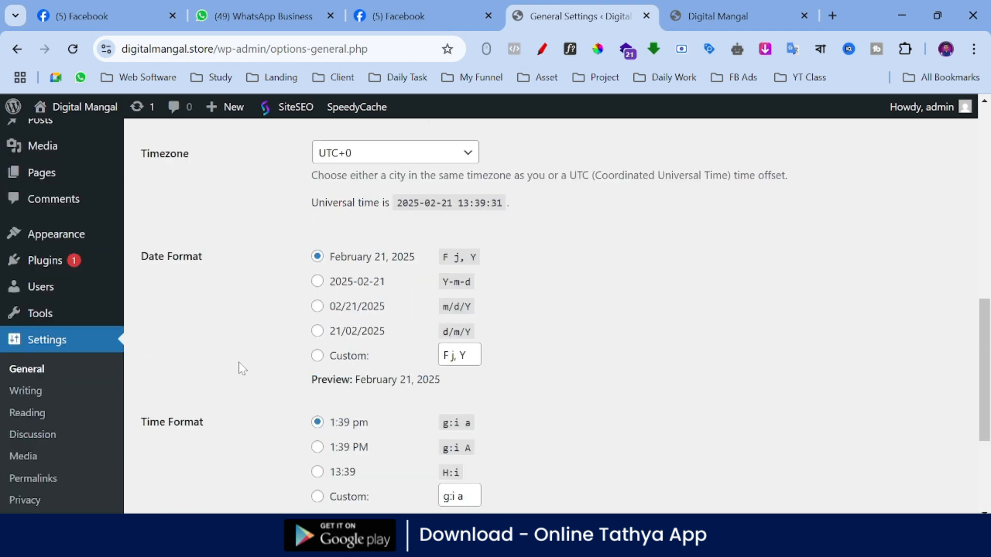
Step: Open the Writing Settings and review the default post options, post via email and update services sections
{"action": "scroll", "coordinate": [594, 330], "scroll_direction": "down", "scroll_amount": 3}
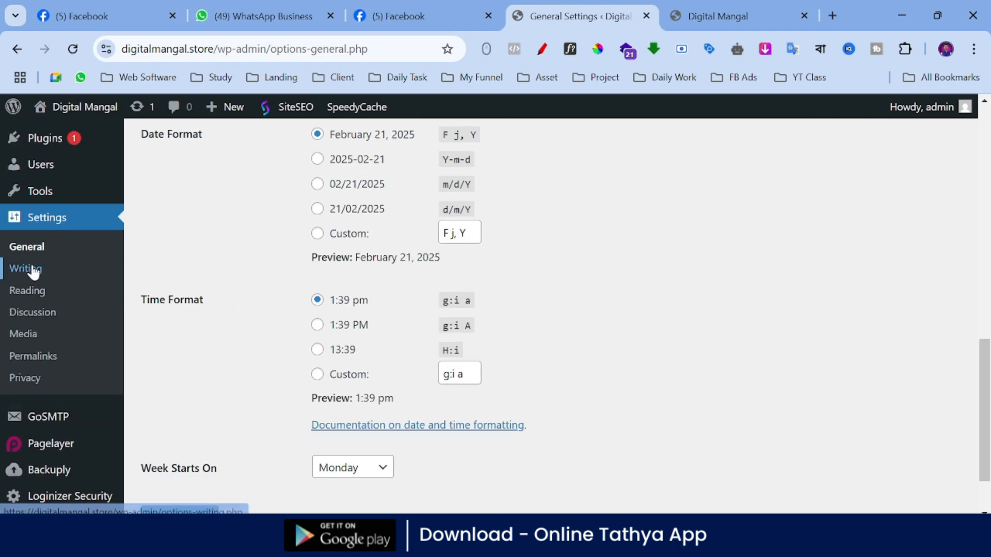
{"action": "left_click", "coordinate": [17, 276]}
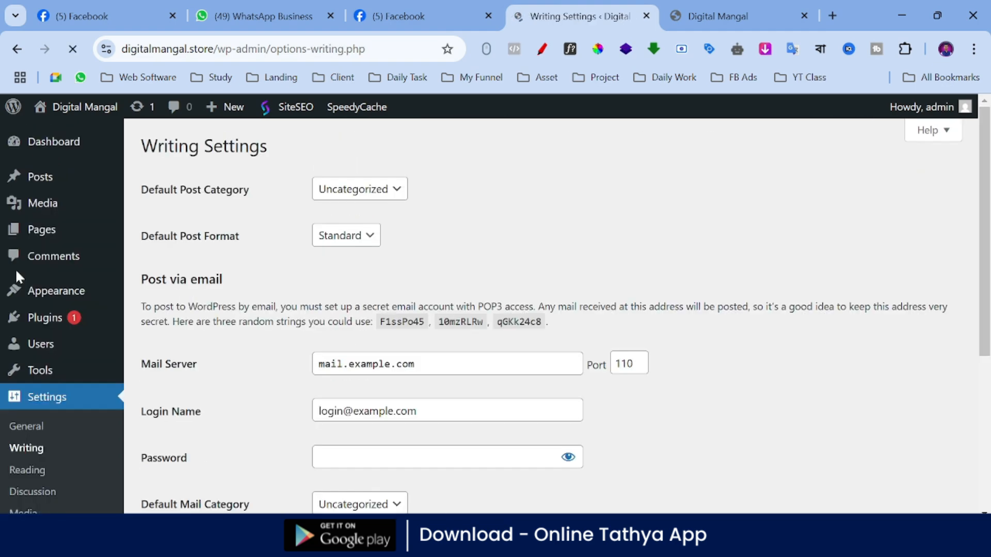
{"action": "scroll", "coordinate": [479, 231], "scroll_direction": "down", "scroll_amount": 3}
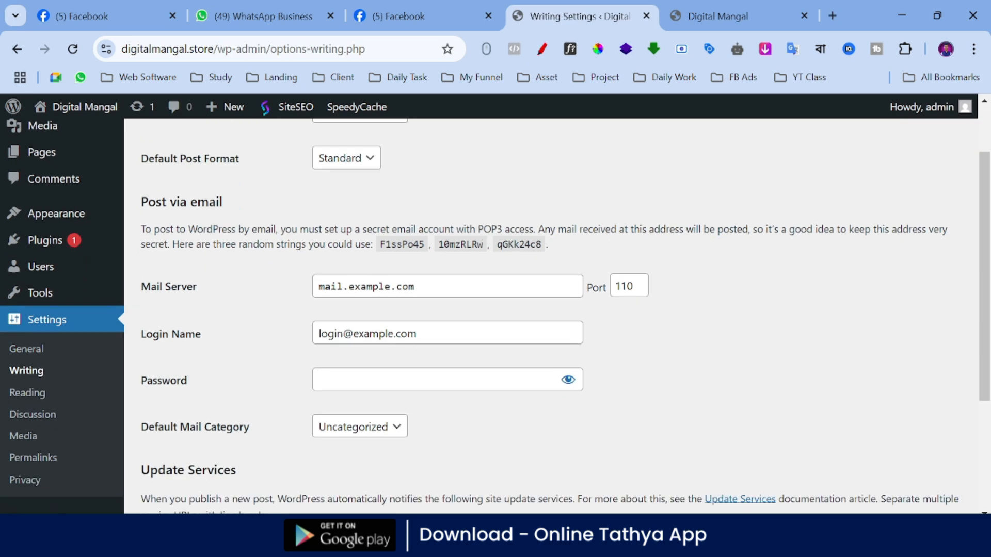
{"action": "scroll", "coordinate": [478, 231], "scroll_direction": "down", "scroll_amount": 3}
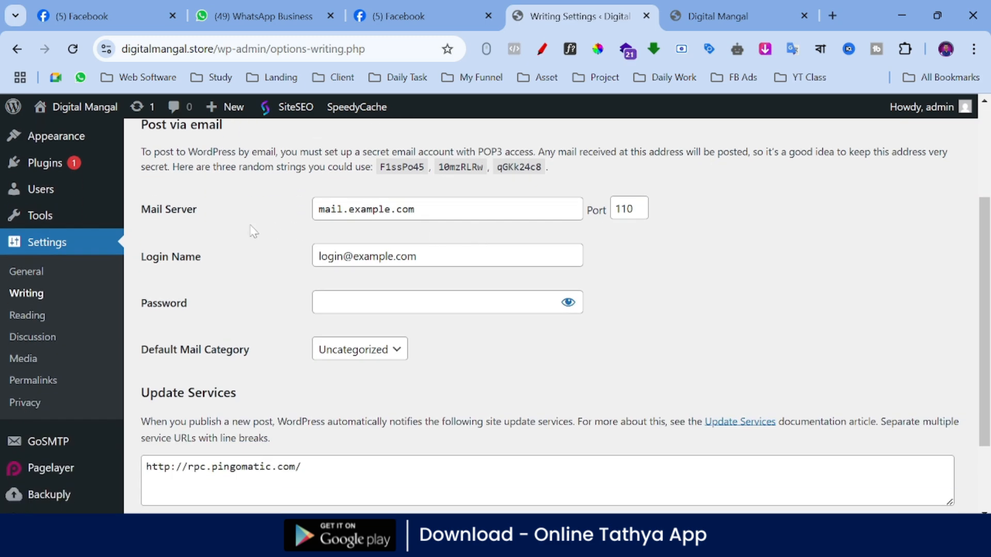
{"action": "scroll", "coordinate": [265, 232], "scroll_direction": "down", "scroll_amount": 4}
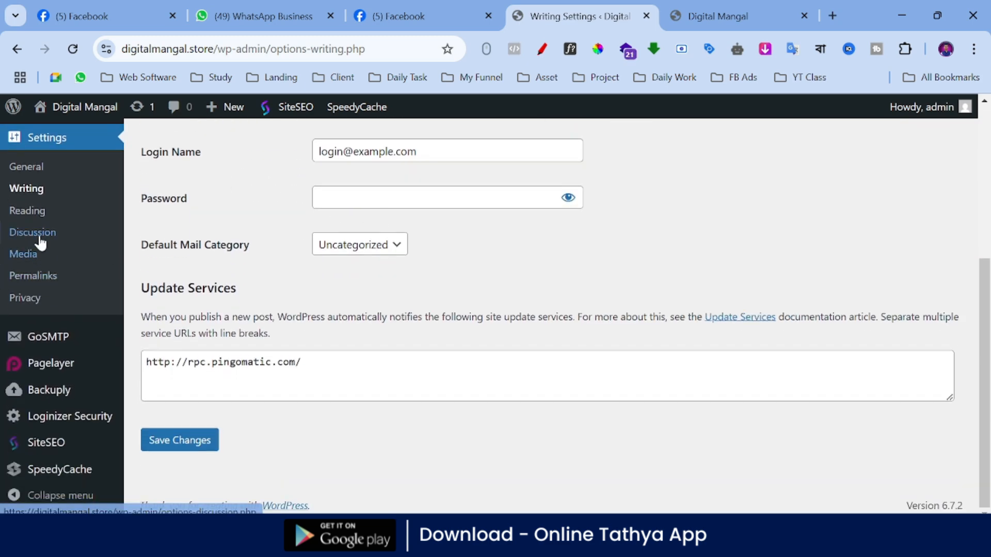
Step: Open the Reading Settings, try the static page option for the homepage display, and switch back to Your latest posts
{"action": "left_click", "coordinate": [33, 217]}
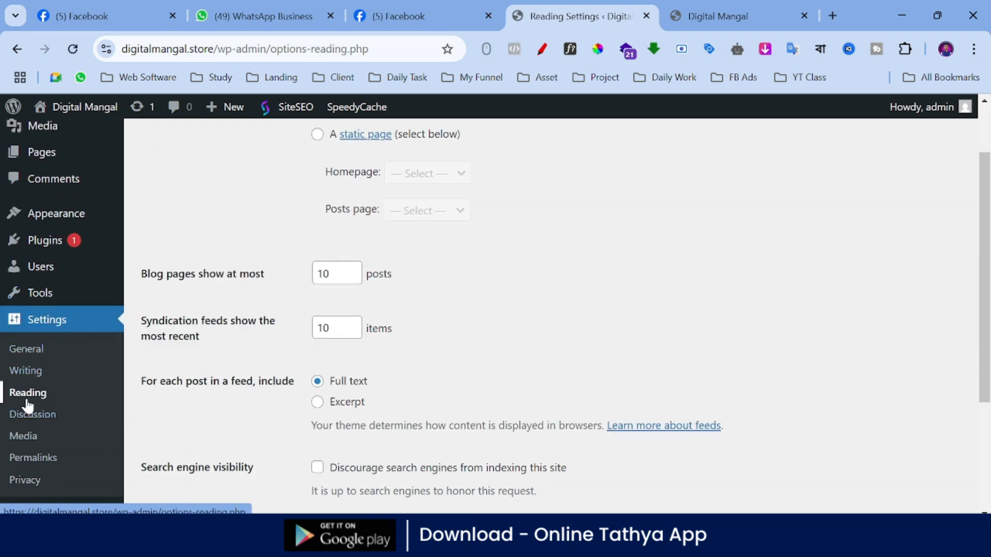
{"action": "scroll", "coordinate": [355, 273], "scroll_direction": "up", "scroll_amount": 2}
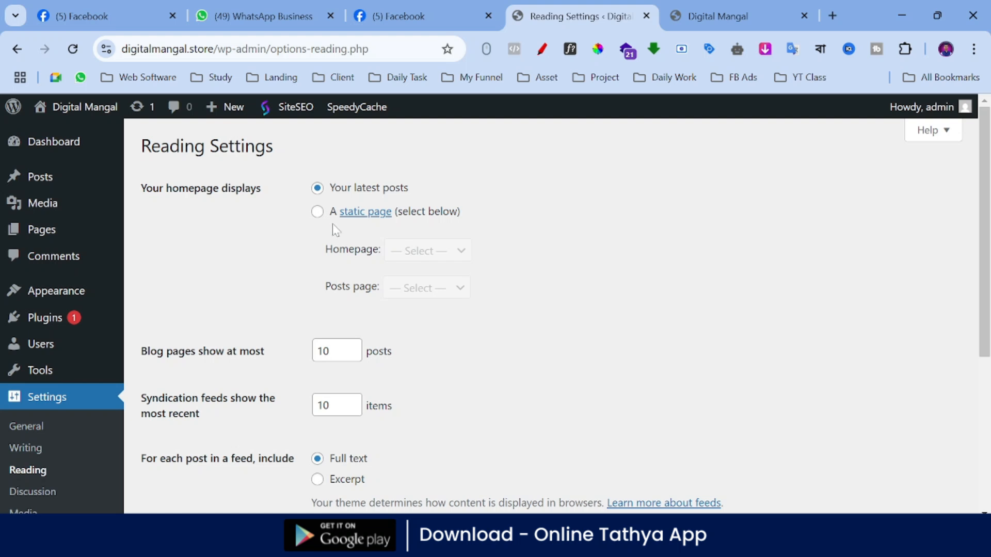
{"action": "left_click", "coordinate": [318, 212]}
{"action": "left_click", "coordinate": [414, 250]}
{"action": "left_click", "coordinate": [486, 256]}
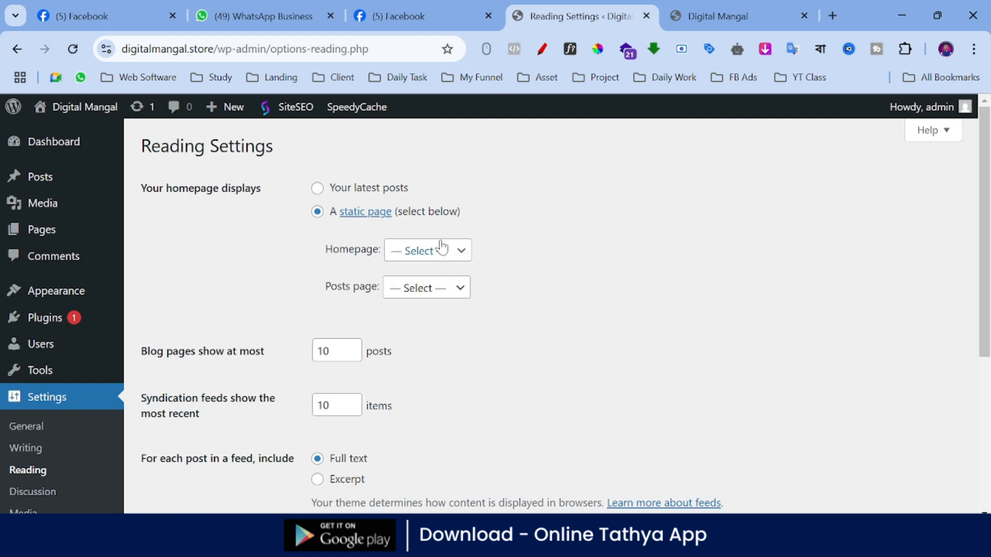
{"action": "left_click", "coordinate": [318, 187]}
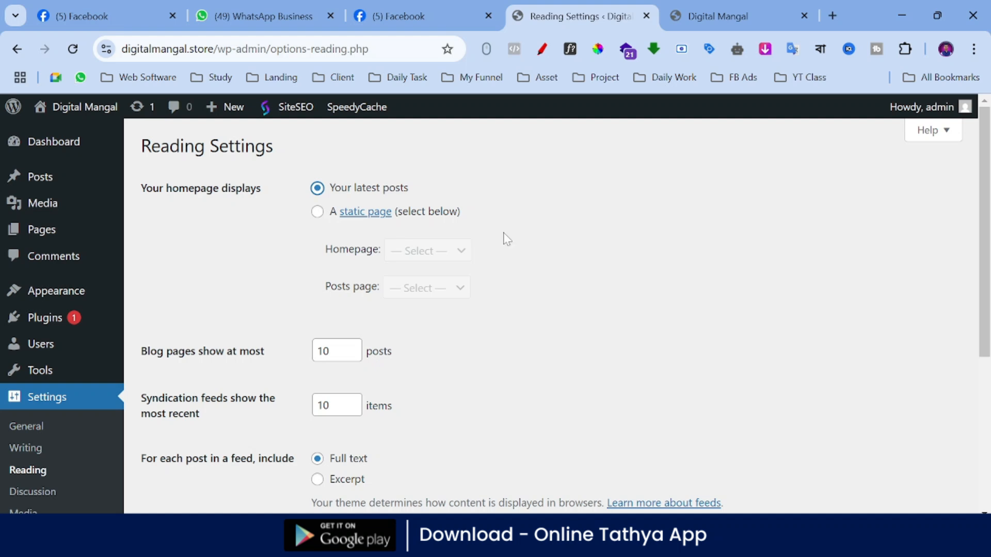
{"action": "scroll", "coordinate": [494, 194], "scroll_direction": "down", "scroll_amount": 5}
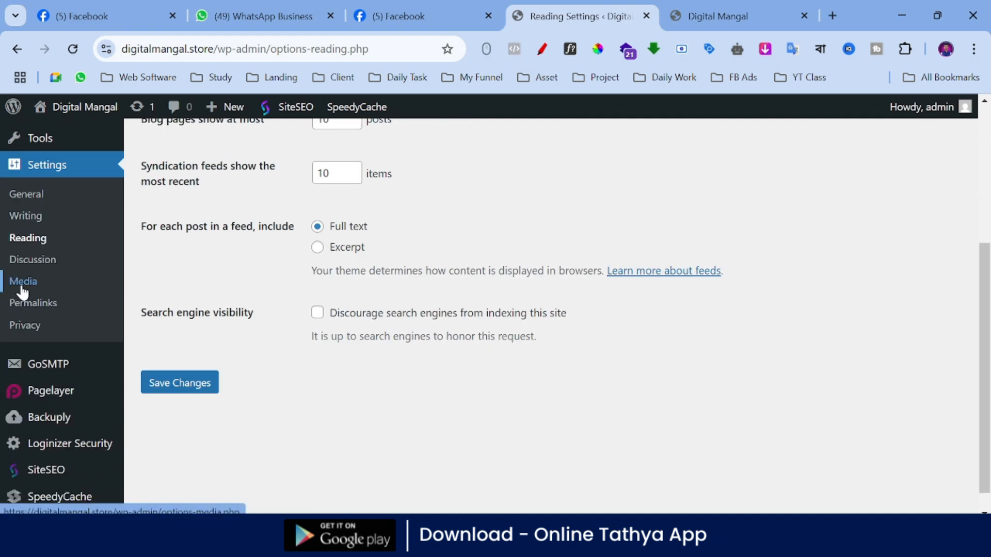
Step: Mark the Permalinks settings entry in red with the annotation pen, and exit annotation mode
{"action": "left_click", "coordinate": [544, 50]}
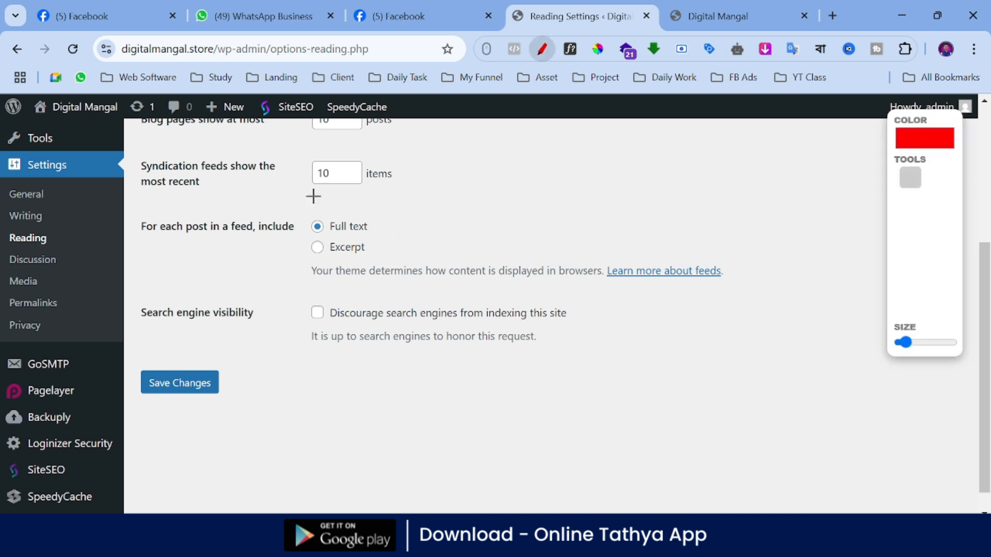
{"action": "mouse_move", "coordinate": [8, 295]}
{"action": "left_mouse_down"}
{"action": "mouse_move", "coordinate": [97, 293]}
{"action": "mouse_move", "coordinate": [95, 328]}
{"action": "mouse_move", "coordinate": [5, 318]}
{"action": "mouse_move", "coordinate": [2, 293]}
{"action": "left_mouse_up"}
{"action": "left_click", "coordinate": [941, 306]}
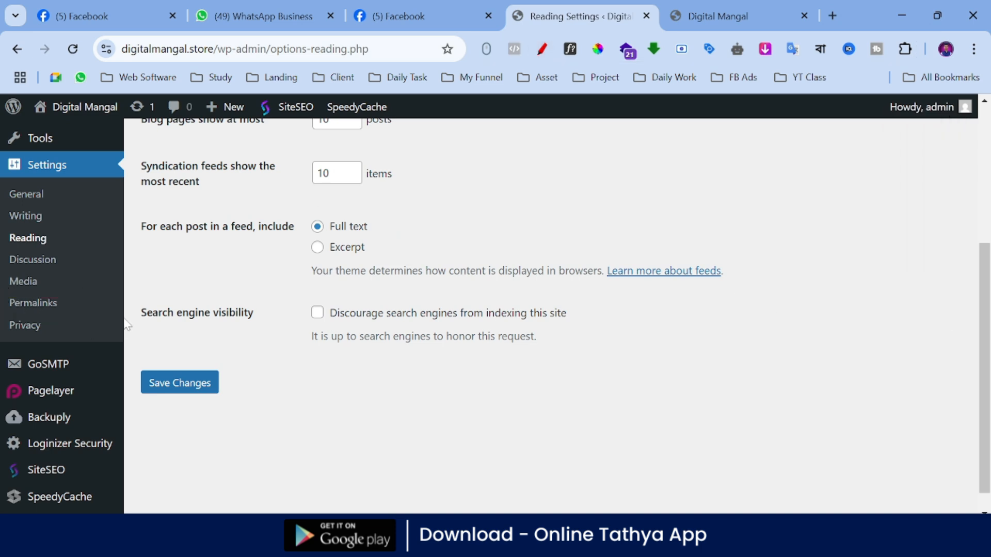
Step: Open the Permalink Settings, review the available URL structures, and select Post name as the permalink structure
{"action": "left_click", "coordinate": [25, 306]}
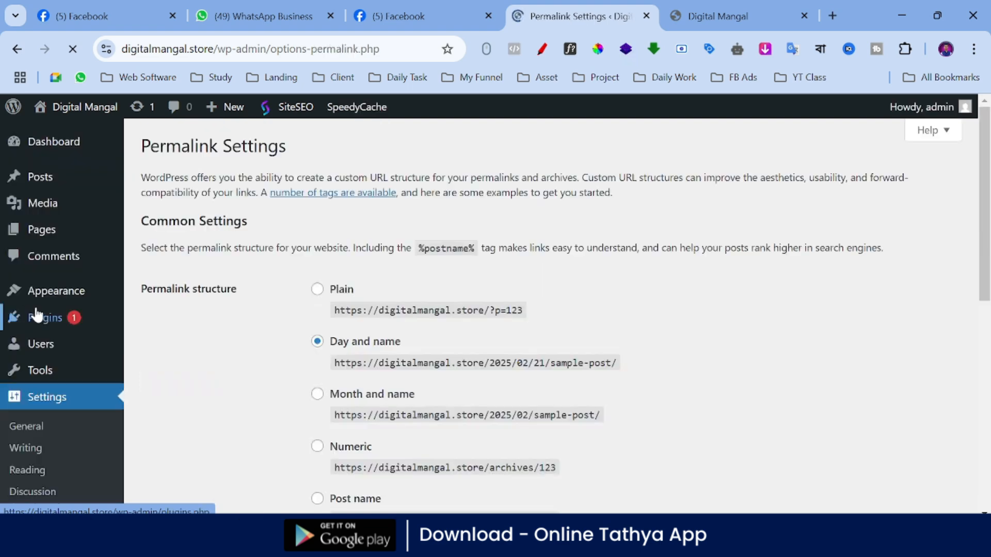
{"action": "scroll", "coordinate": [436, 243], "scroll_direction": "down", "scroll_amount": 3}
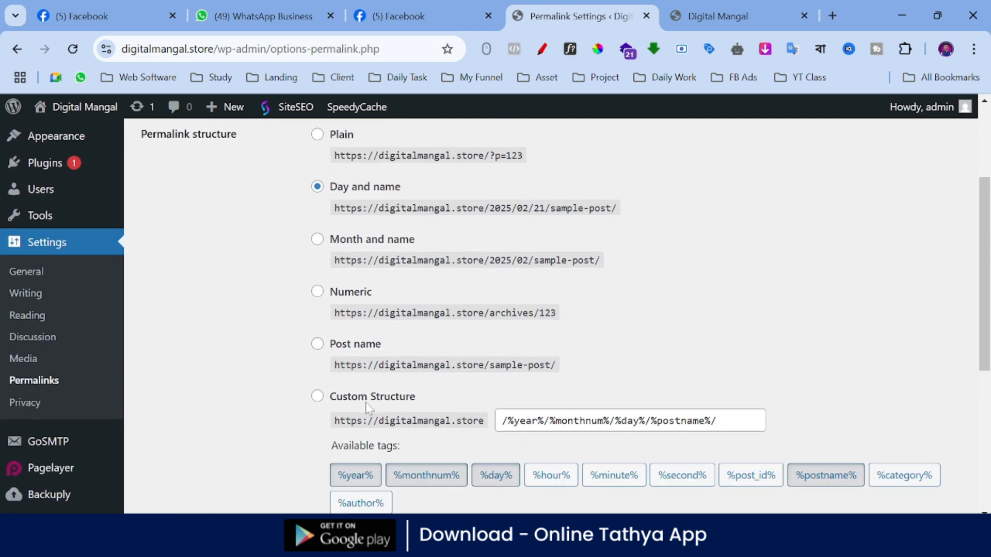
{"action": "scroll", "coordinate": [291, 379], "scroll_direction": "up", "scroll_amount": 2}
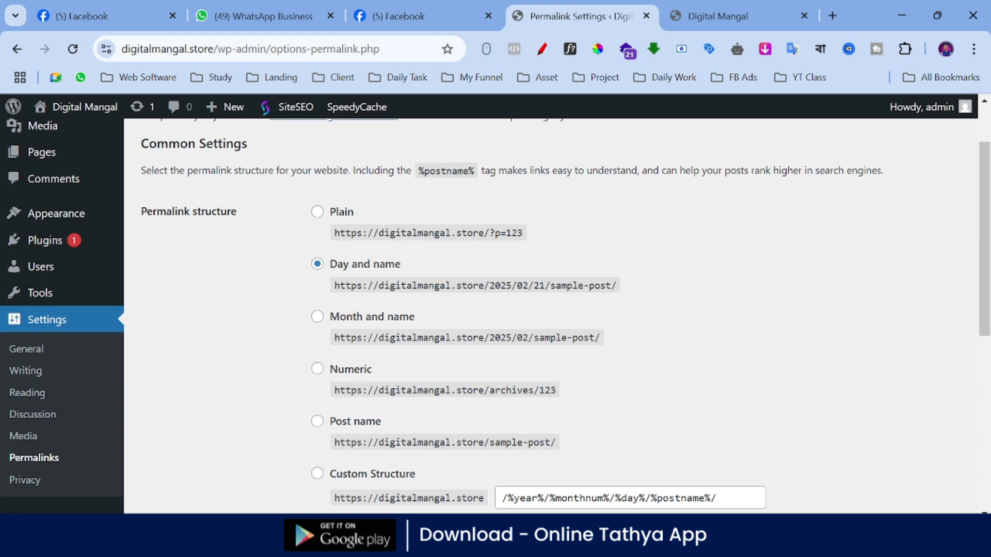
{"action": "scroll", "coordinate": [551, 310], "scroll_direction": "down", "scroll_amount": 1}
{"action": "left_click", "coordinate": [344, 353]}
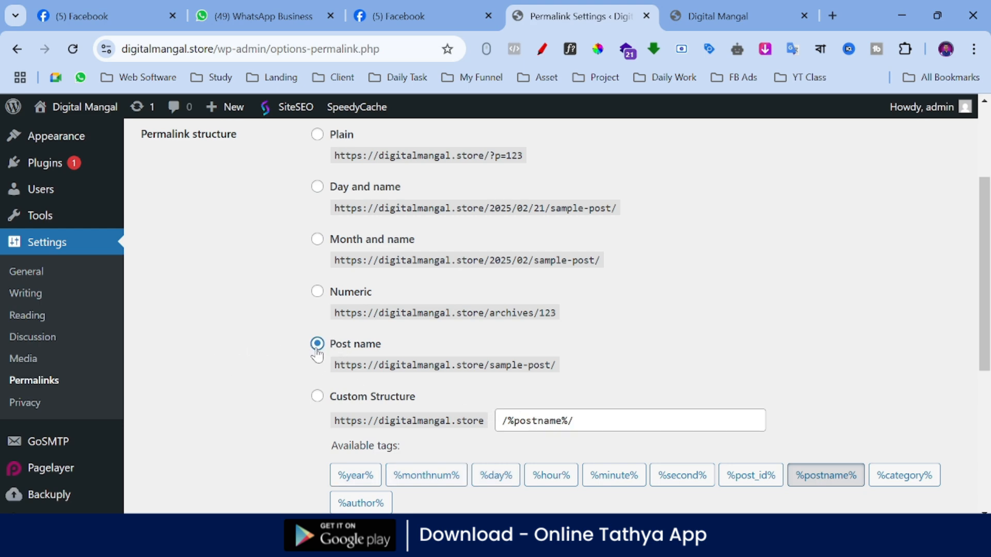
Step: Mark the Settings entry, the Permalinks entry and the Post name option in red with the annotation pen, and exit annotation mode
{"action": "left_click", "coordinate": [542, 49]}
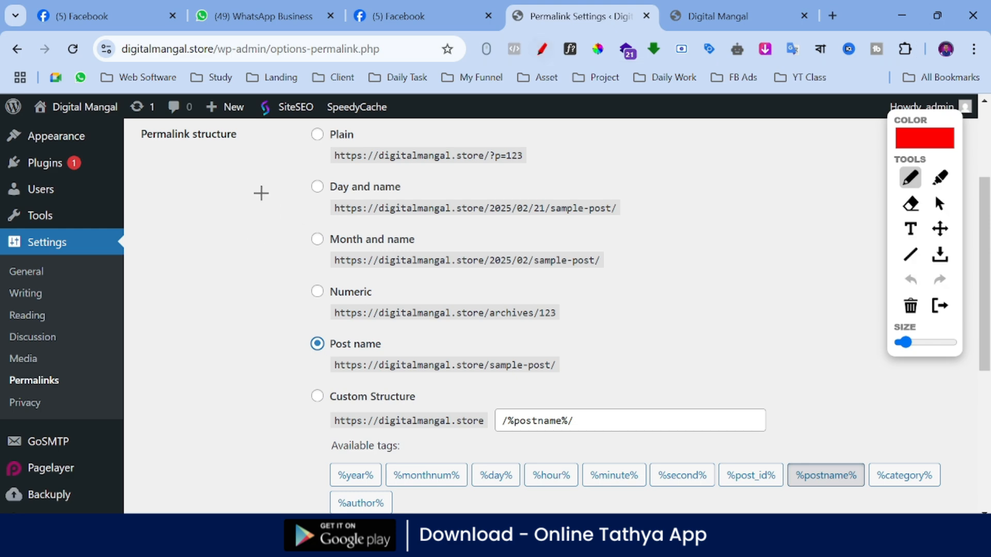
{"action": "mouse_move", "coordinate": [259, 191]}
{"action": "left_mouse_down"}
{"action": "mouse_move", "coordinate": [158, 244]}
{"action": "mouse_move", "coordinate": [77, 242]}
{"action": "mouse_move", "coordinate": [110, 264]}
{"action": "left_mouse_up"}
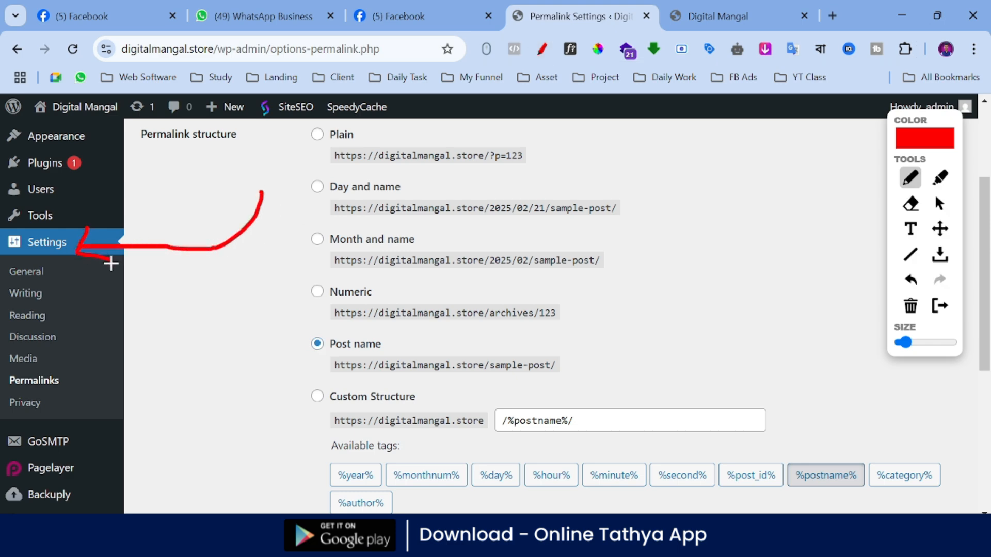
{"action": "mouse_move", "coordinate": [11, 371]}
{"action": "left_mouse_down"}
{"action": "mouse_move", "coordinate": [78, 374]}
{"action": "mouse_move", "coordinate": [26, 400]}
{"action": "mouse_move", "coordinate": [19, 363]}
{"action": "left_mouse_up"}
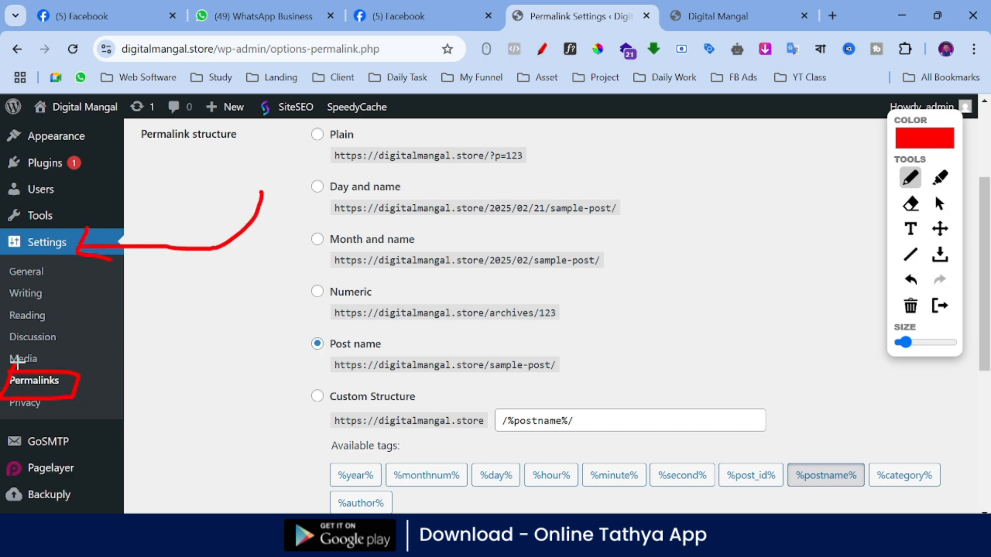
{"action": "left_click_drag", "start_coordinate": [287, 340], "coordinate": [385, 348]}
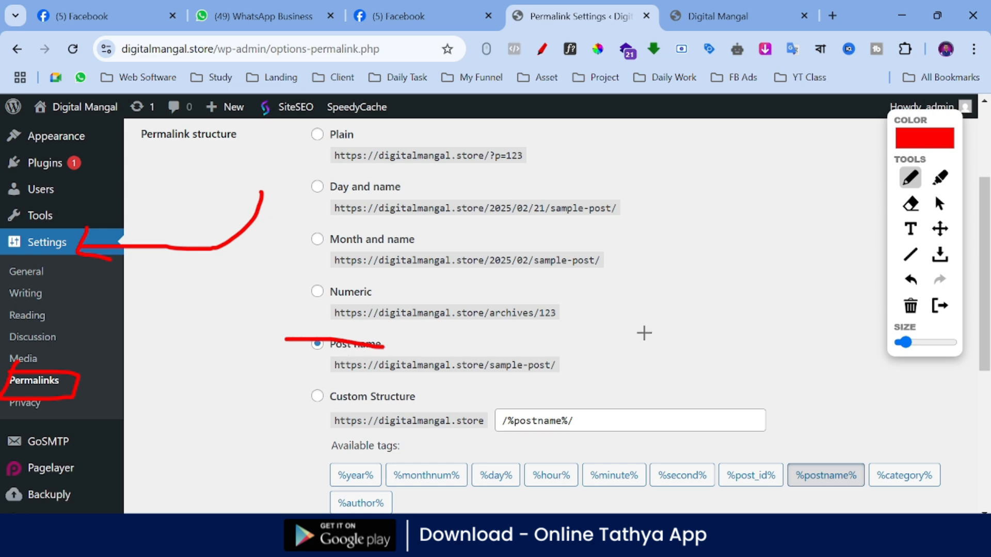
{"action": "mouse_move", "coordinate": [309, 335]}
{"action": "left_mouse_down"}
{"action": "mouse_move", "coordinate": [339, 324]}
{"action": "mouse_move", "coordinate": [377, 381]}
{"action": "mouse_move", "coordinate": [319, 324]}
{"action": "left_mouse_up"}
{"action": "left_click", "coordinate": [940, 306]}
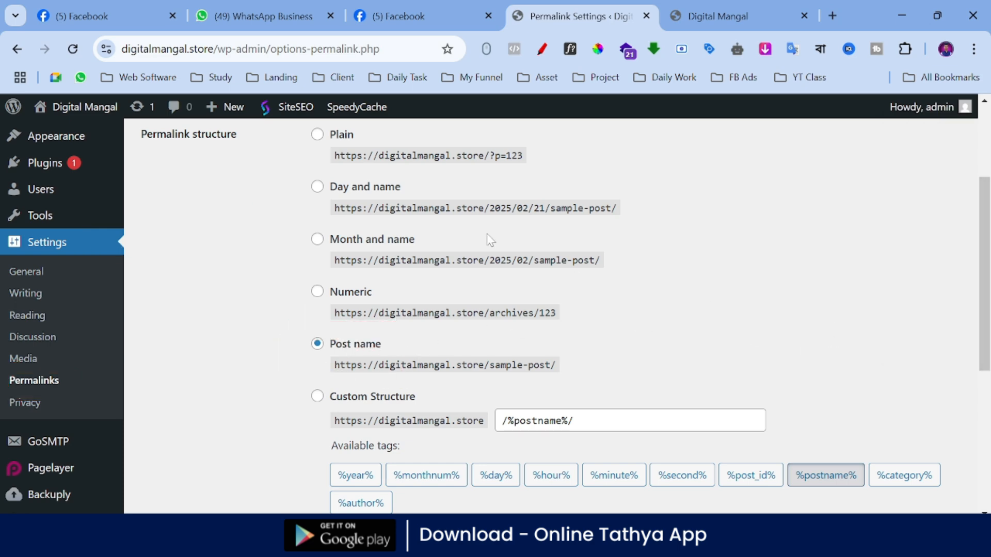
Step: Save the changed permalink structure
{"action": "scroll", "coordinate": [888, 371], "scroll_direction": "down", "scroll_amount": 6}
{"action": "left_click", "coordinate": [172, 439]}
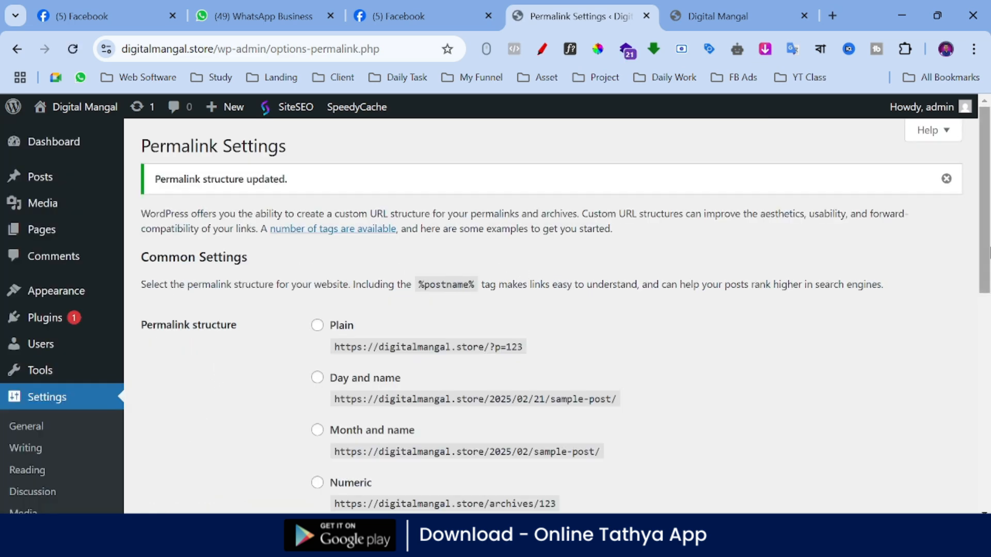
Step: Open the installed themes and delete the Twenty Twenty-Three theme from its details, confirming the deletion
{"action": "mouse_move", "coordinate": [40, 300]}
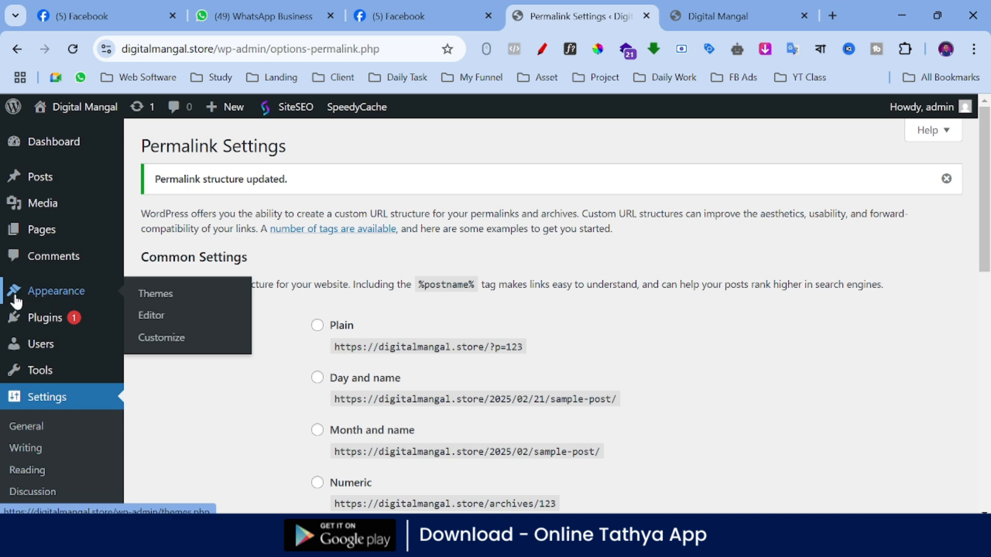
{"action": "left_click", "coordinate": [73, 299]}
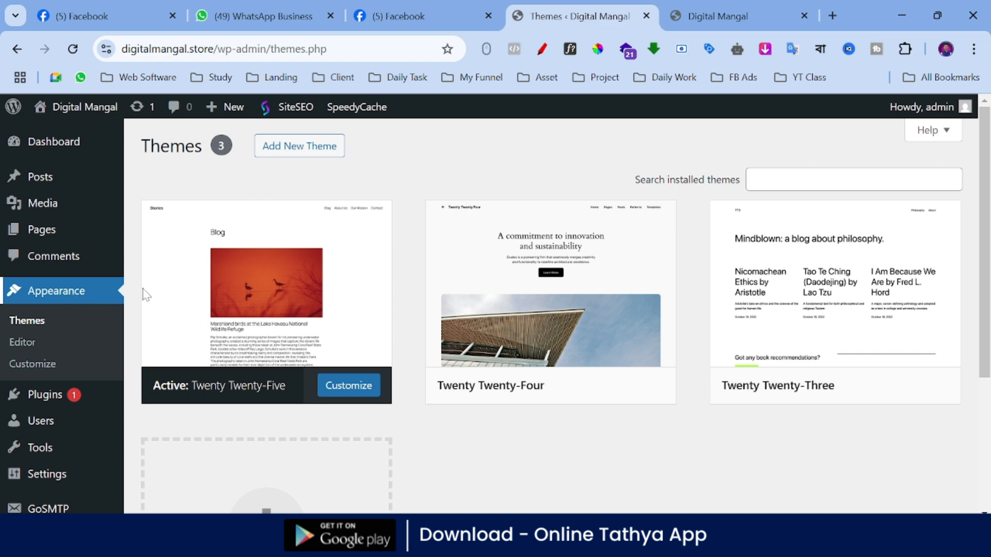
{"action": "mouse_move", "coordinate": [937, 284]}
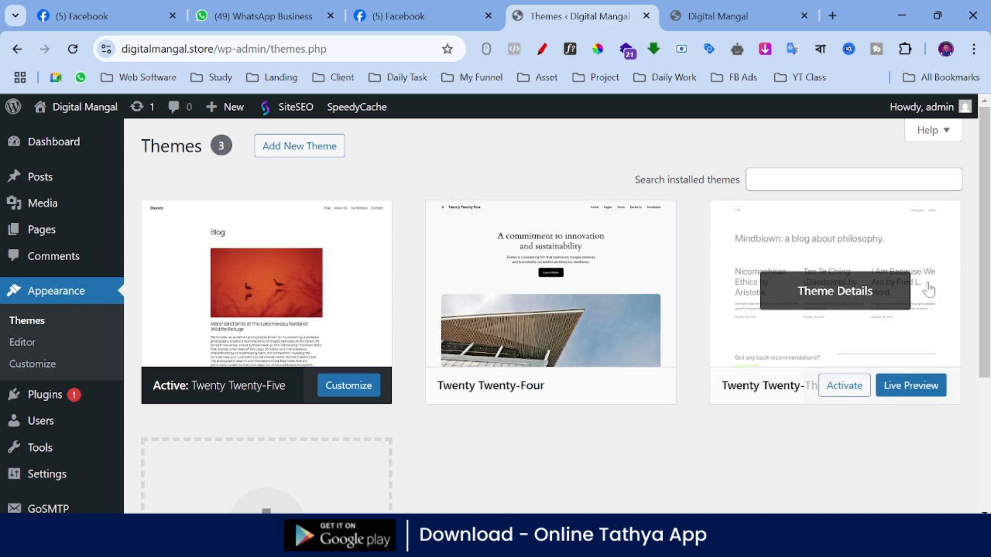
{"action": "mouse_move", "coordinate": [293, 302]}
{"action": "left_click", "coordinate": [817, 299]}
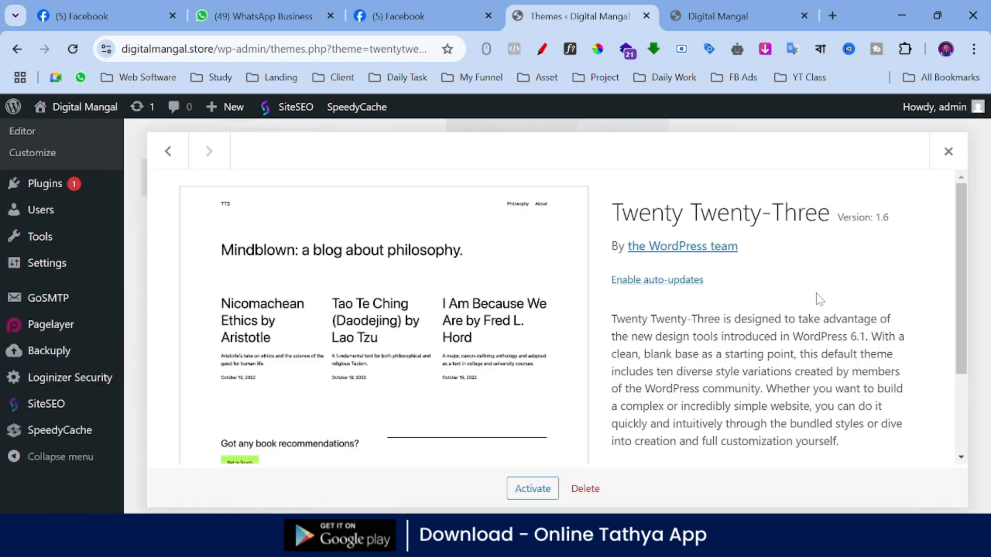
{"action": "left_click", "coordinate": [576, 488]}
{"action": "left_click", "coordinate": [555, 183]}
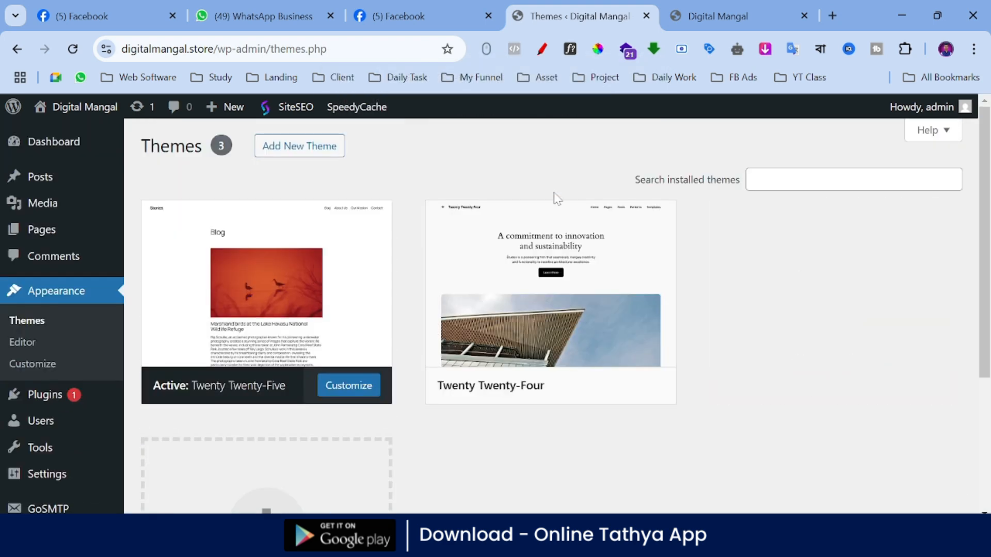
Step: Delete the Twenty Twenty-Four theme from its details and confirm the deletion
{"action": "left_click", "coordinate": [560, 295]}
{"action": "left_click", "coordinate": [586, 488]}
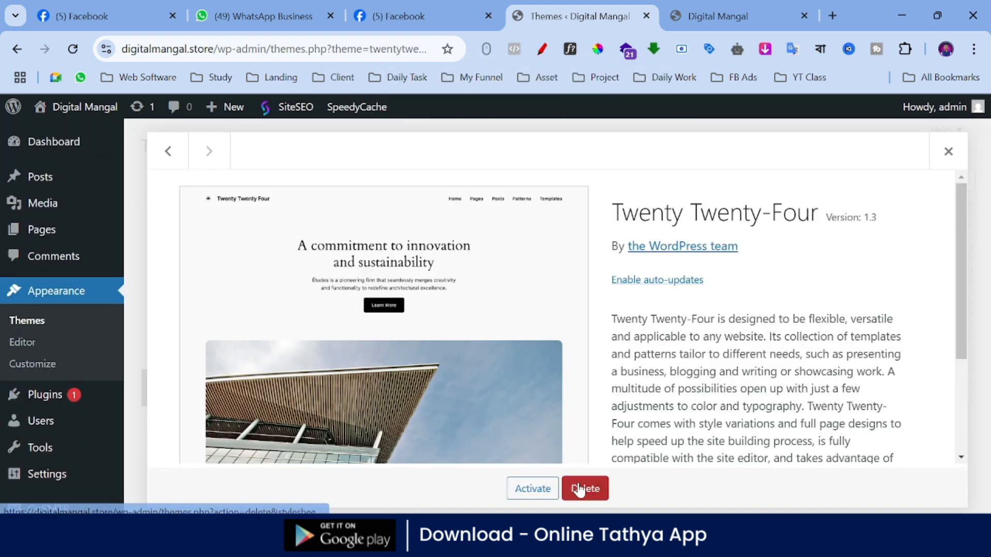
{"action": "left_click", "coordinate": [570, 182]}
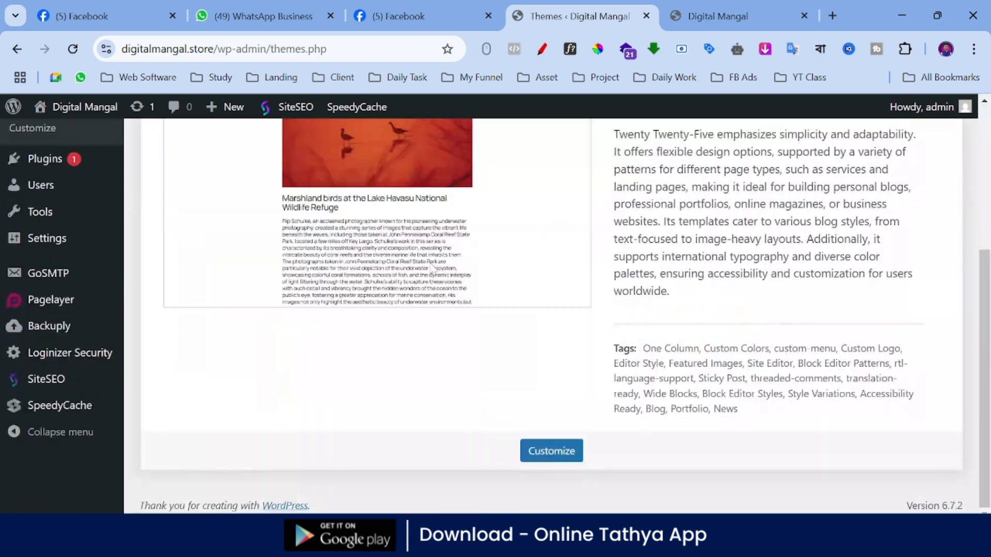
Step: Reload the Themes page and review the details of the active Twenty Twenty-Five theme
{"action": "scroll", "coordinate": [537, 326], "scroll_direction": "up", "scroll_amount": 4}
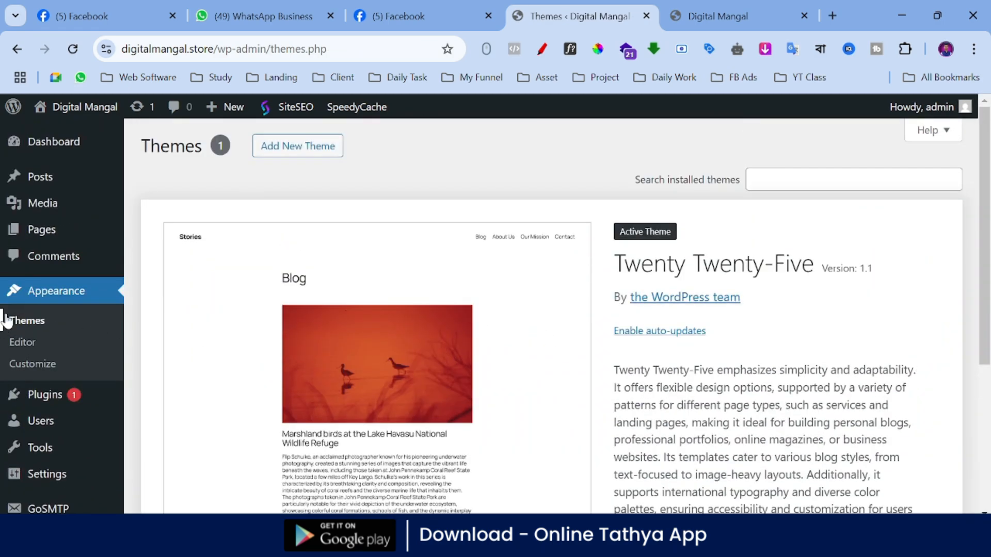
{"action": "left_click", "coordinate": [33, 297]}
{"action": "scroll", "coordinate": [33, 299], "scroll_direction": "down", "scroll_amount": 4}
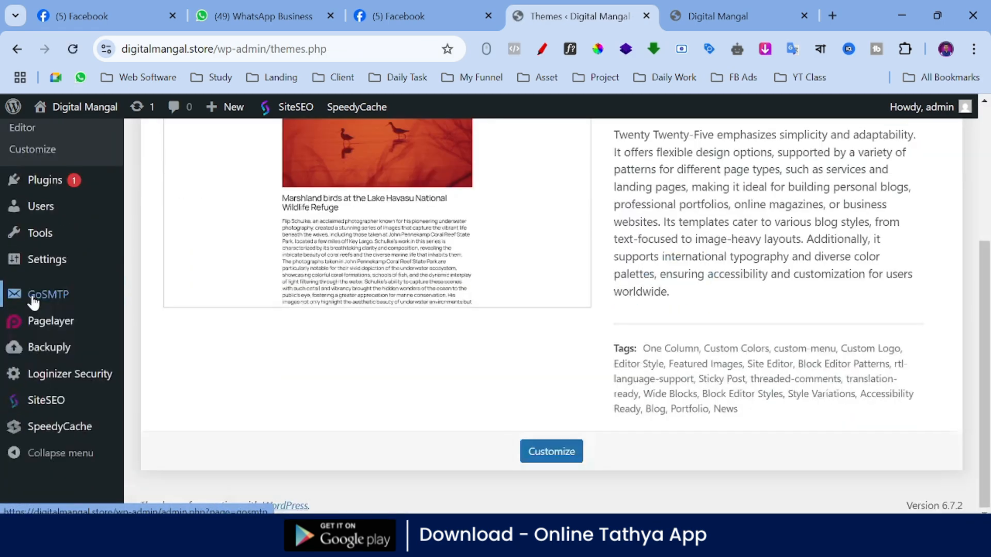
{"action": "scroll", "coordinate": [3, 283], "scroll_direction": "up", "scroll_amount": 4}
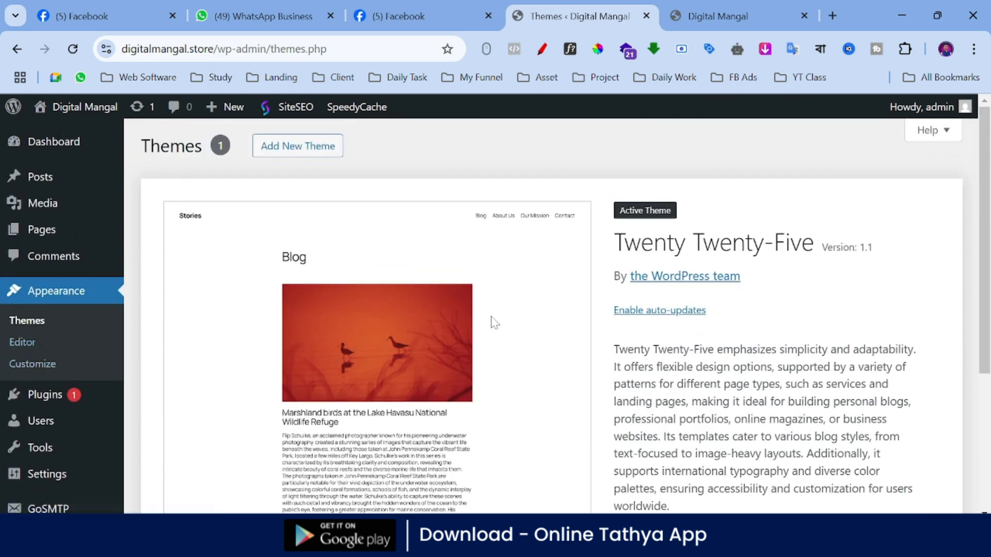
{"action": "scroll", "coordinate": [526, 294], "scroll_direction": "down", "scroll_amount": 2}
{"action": "scroll", "coordinate": [527, 294], "scroll_direction": "up", "scroll_amount": 2}
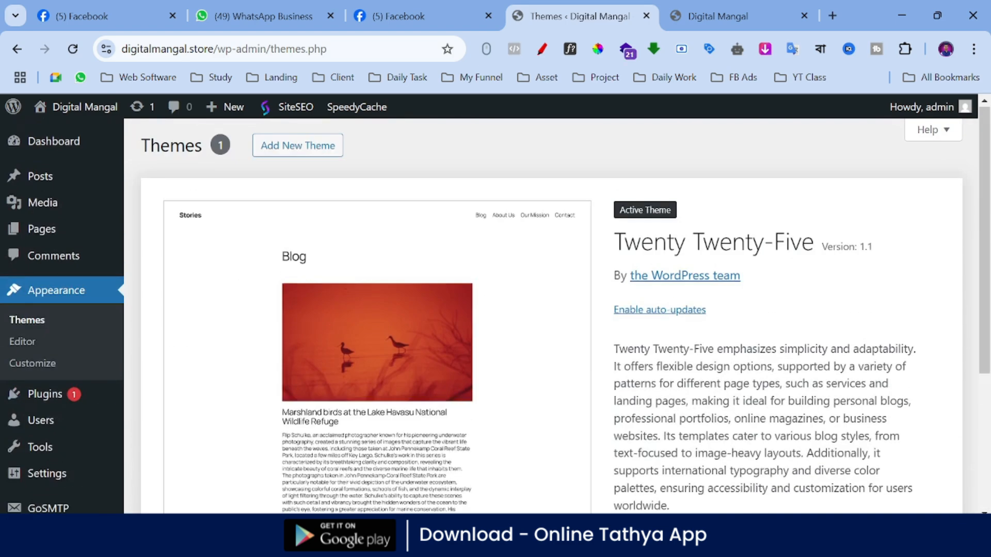
Step: Search the new themes to add for "astra" and open the Astra theme's details and preview
{"action": "left_click", "coordinate": [308, 153]}
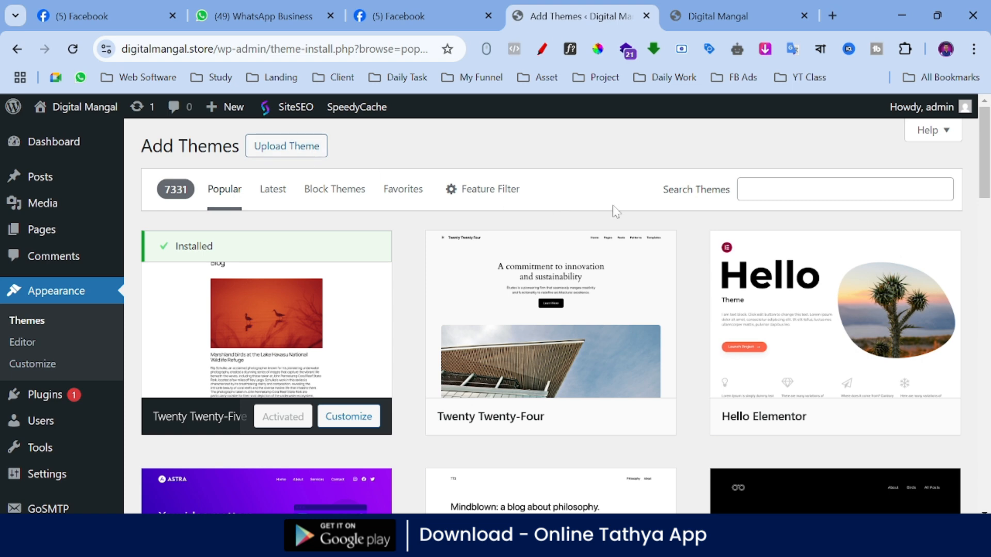
{"action": "left_click", "coordinate": [749, 190]}
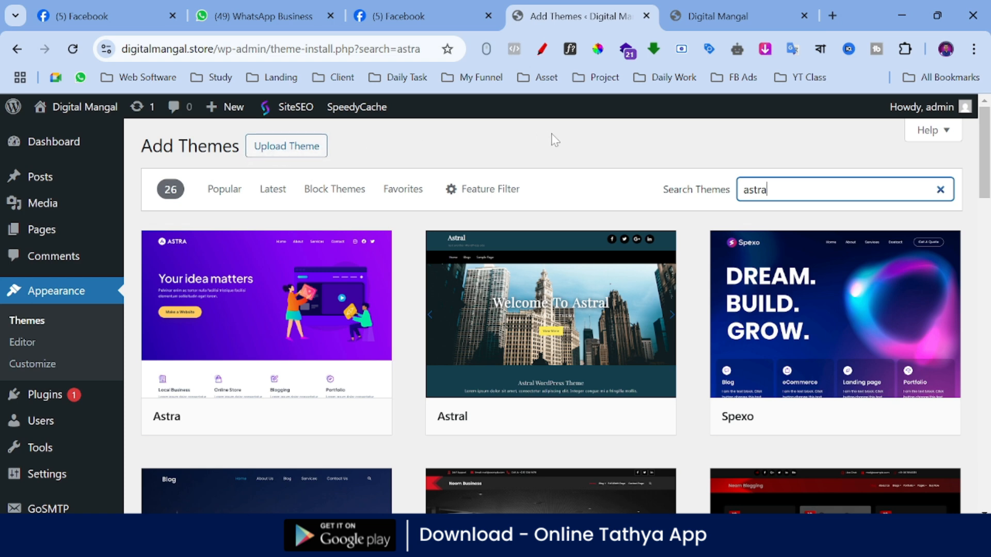
{"action": "mouse_move", "coordinate": [385, 280]}
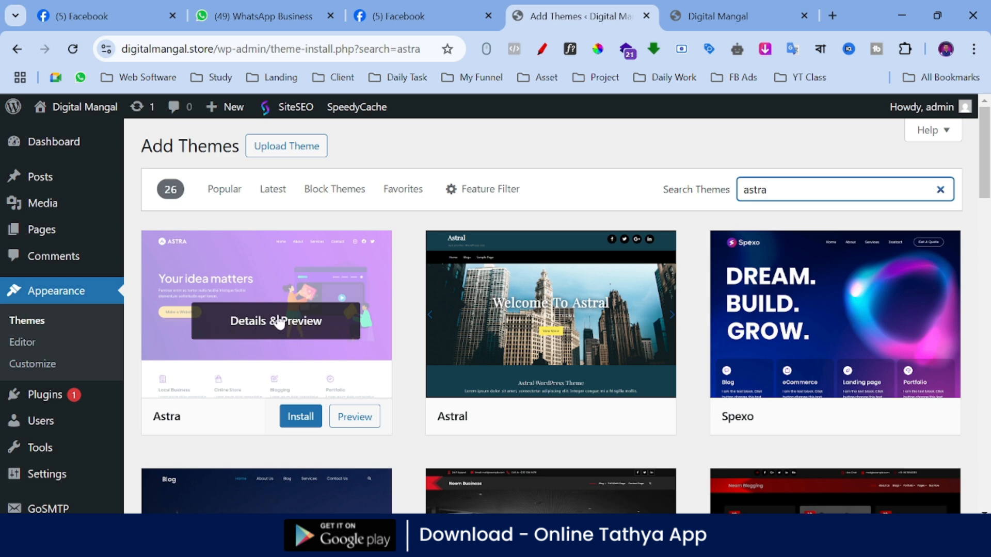
{"action": "left_click", "coordinate": [311, 276]}
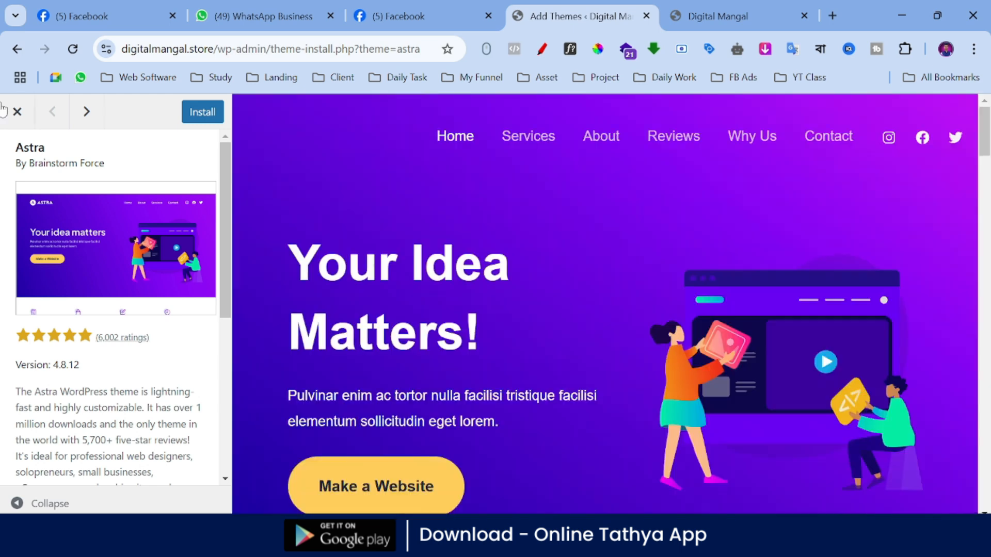
Step: Install and activate the Astra theme, and check the list of installed themes
{"action": "left_click", "coordinate": [198, 119]}
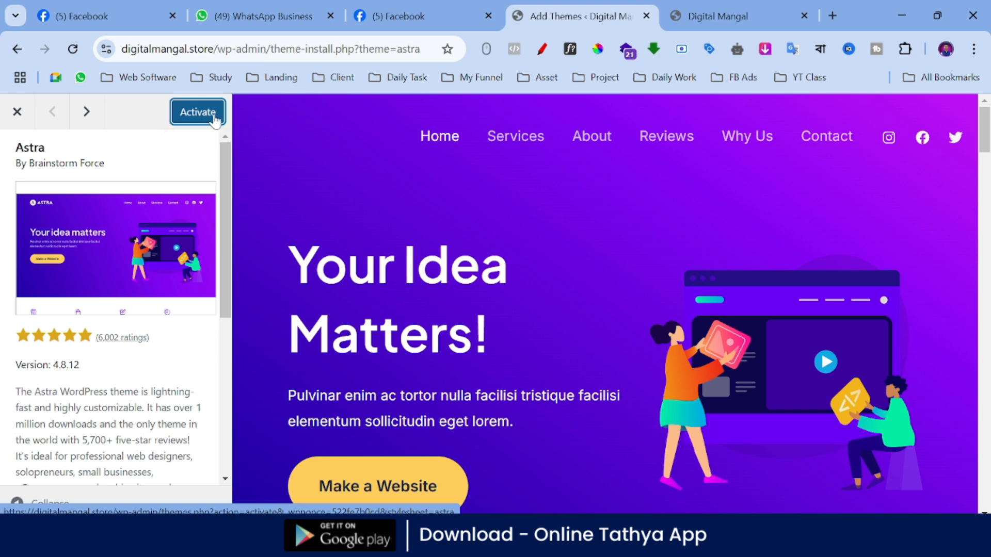
{"action": "left_click", "coordinate": [197, 114]}
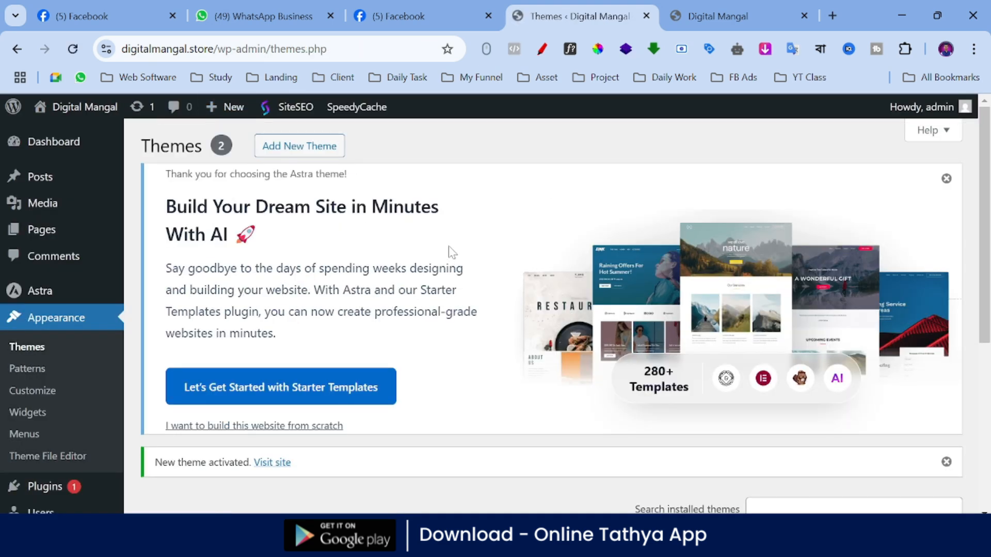
{"action": "scroll", "coordinate": [451, 253], "scroll_direction": "down", "scroll_amount": 5}
{"action": "scroll", "coordinate": [449, 242], "scroll_direction": "down", "scroll_amount": 1}
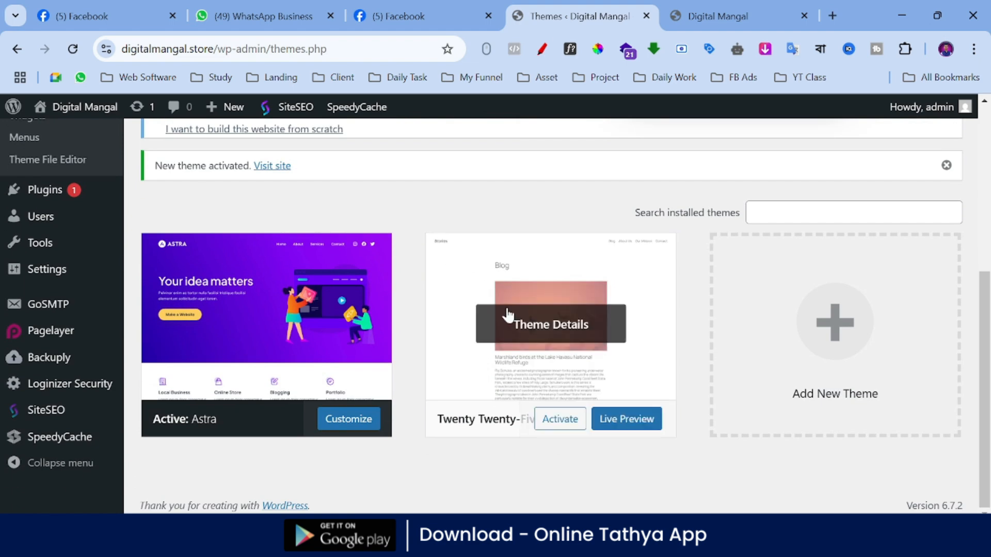
Step: Delete the inactive Twenty Twenty-Five theme from its details, confirm the deletion, and review the Themes page
{"action": "left_click", "coordinate": [560, 331]}
{"action": "scroll", "coordinate": [598, 308], "scroll_direction": "down", "scroll_amount": 3}
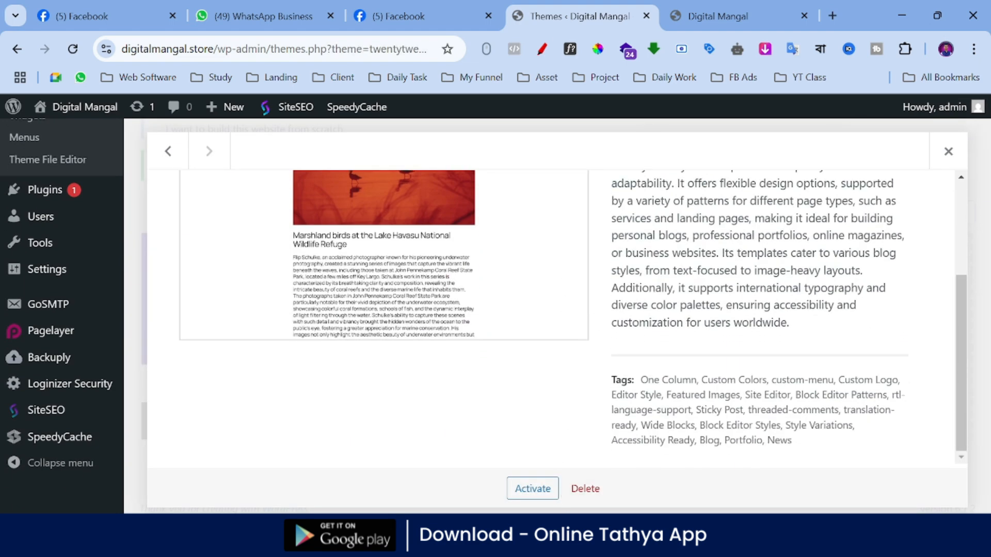
{"action": "left_click", "coordinate": [585, 488]}
{"action": "left_click", "coordinate": [565, 179]}
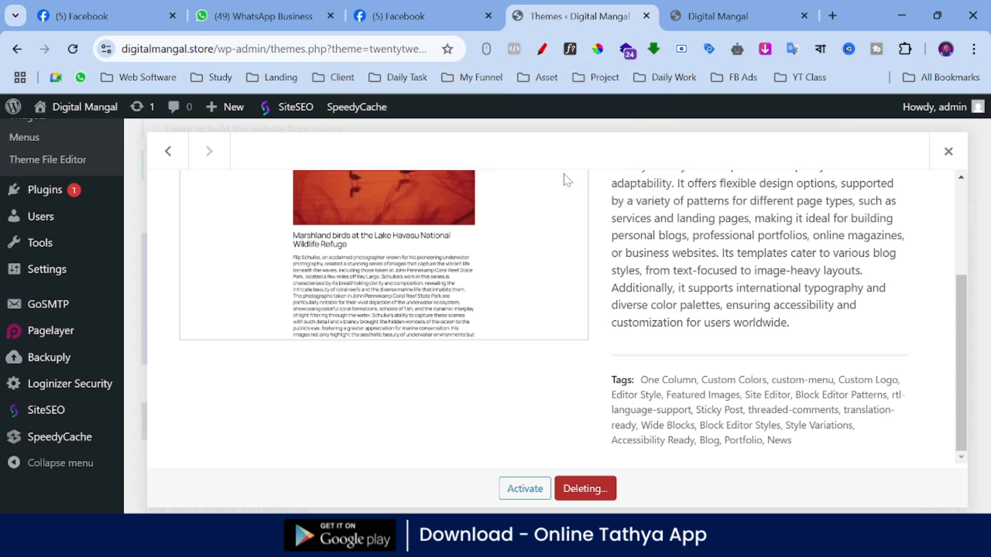
{"action": "scroll", "coordinate": [468, 330], "scroll_direction": "up", "scroll_amount": 5}
{"action": "scroll", "coordinate": [486, 323], "scroll_direction": "up", "scroll_amount": 3}
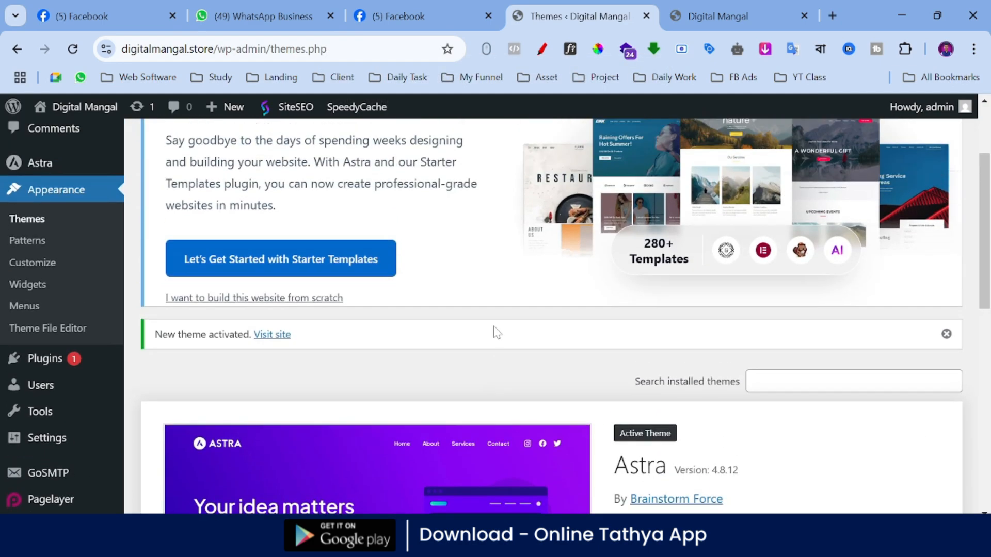
{"action": "scroll", "coordinate": [496, 326], "scroll_direction": "down", "scroll_amount": 5}
{"action": "scroll", "coordinate": [494, 315], "scroll_direction": "up", "scroll_amount": 2}
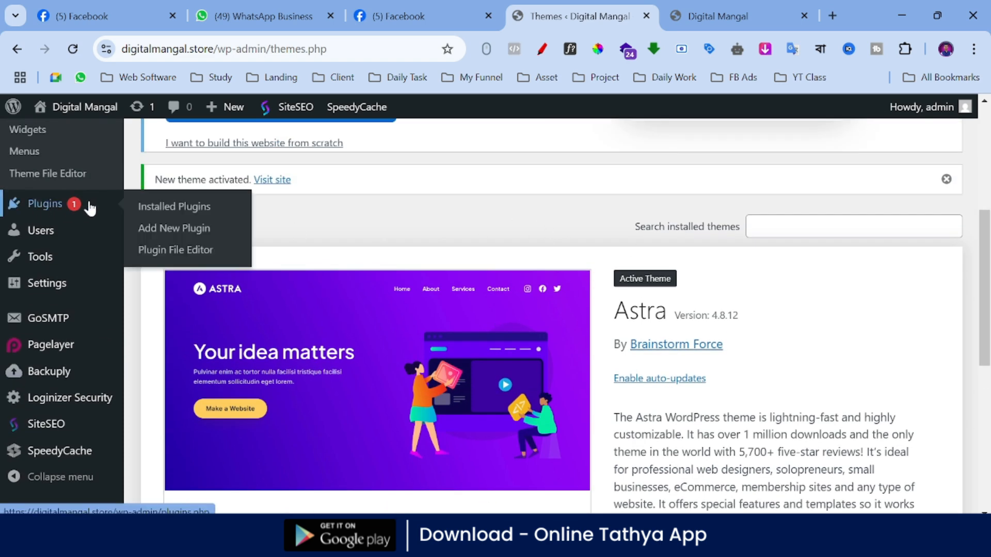
Step: Open the installed plugins list and delete the inactive Akismet Anti-spam and Hello Dolly plugins, confirming each deletion
{"action": "left_click", "coordinate": [54, 209]}
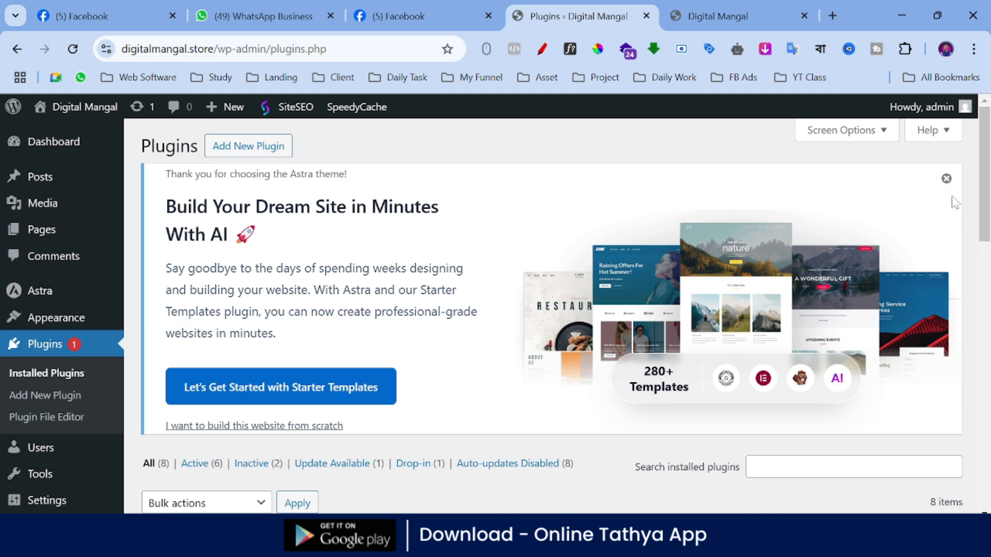
{"action": "scroll", "coordinate": [450, 248], "scroll_direction": "down", "scroll_amount": 6}
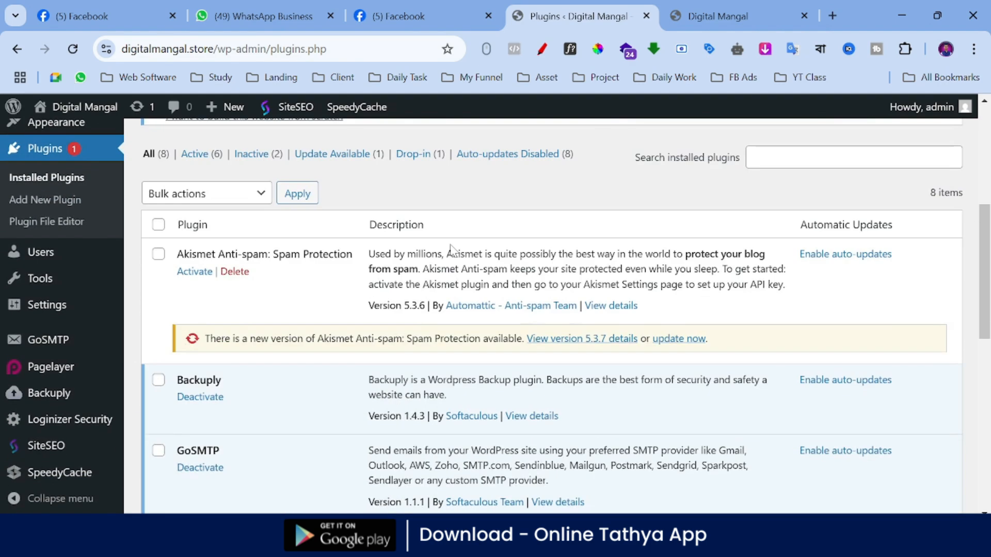
{"action": "left_click", "coordinate": [236, 272]}
{"action": "left_click", "coordinate": [564, 164]}
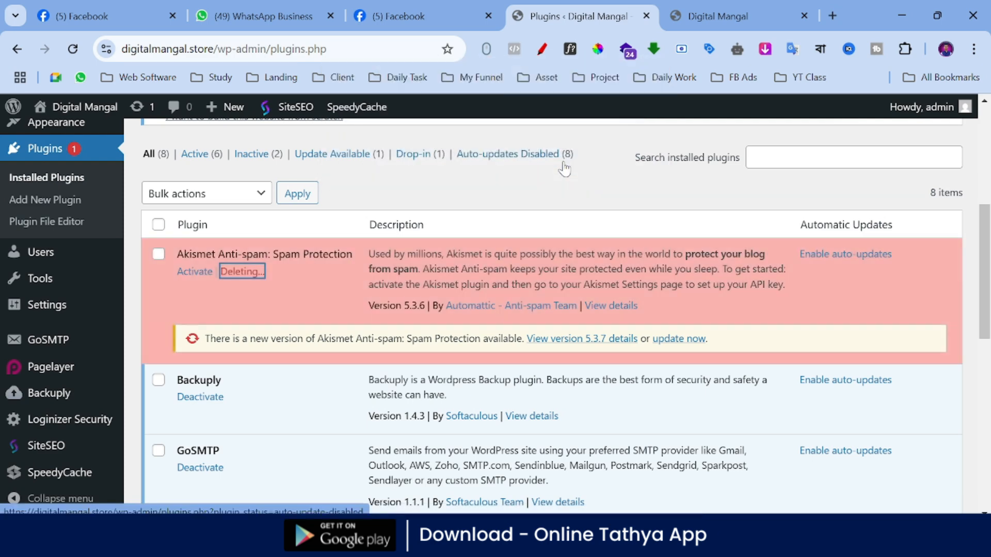
{"action": "scroll", "coordinate": [258, 382], "scroll_direction": "down", "scroll_amount": 2}
{"action": "left_click", "coordinate": [235, 382]}
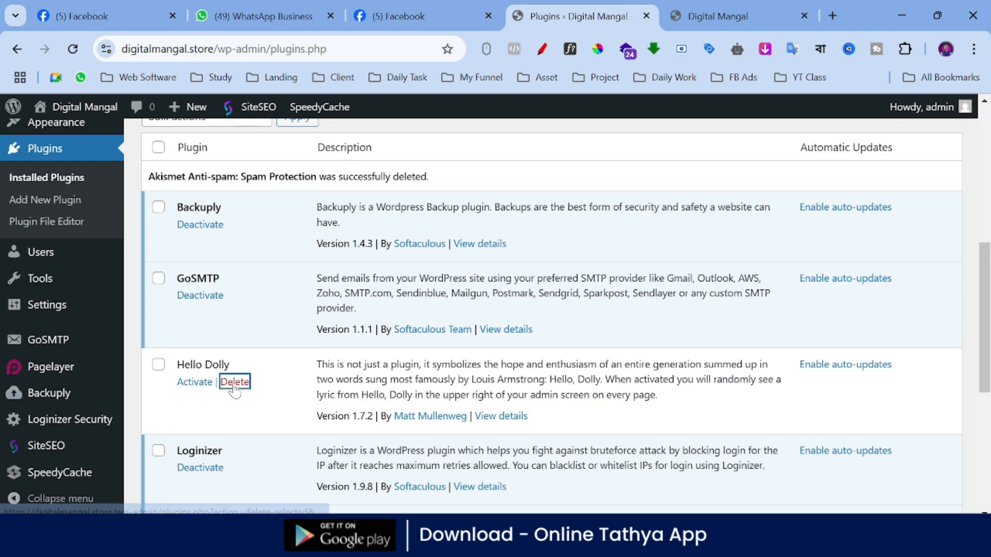
{"action": "left_click", "coordinate": [566, 150]}
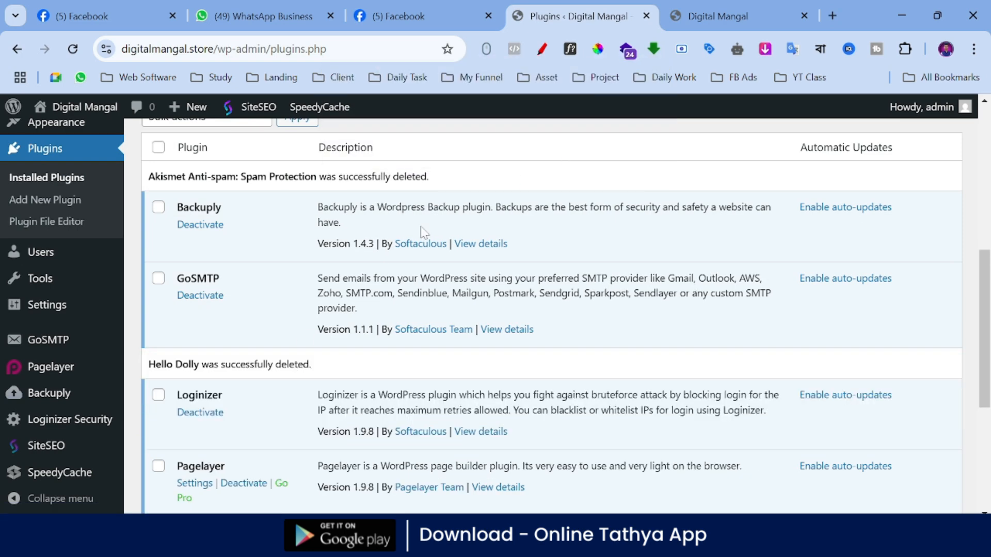
Step: Try to bulk delete the Loginizer, Pagelayer, SiteSEO and SpeedyCache plugins together
{"action": "scroll", "coordinate": [298, 288], "scroll_direction": "down", "scroll_amount": 2}
{"action": "scroll", "coordinate": [298, 283], "scroll_direction": "down", "scroll_amount": 5}
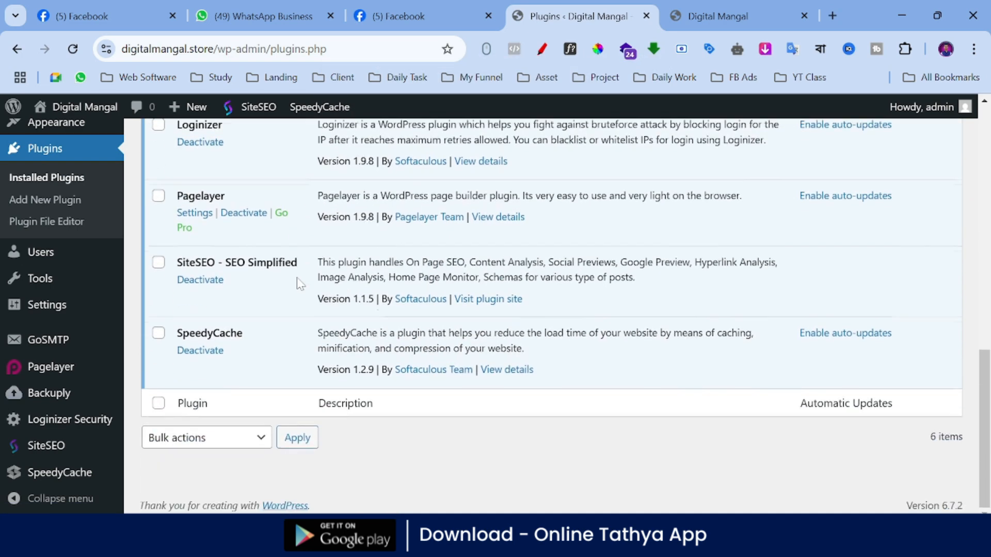
{"action": "left_click", "coordinate": [159, 334]}
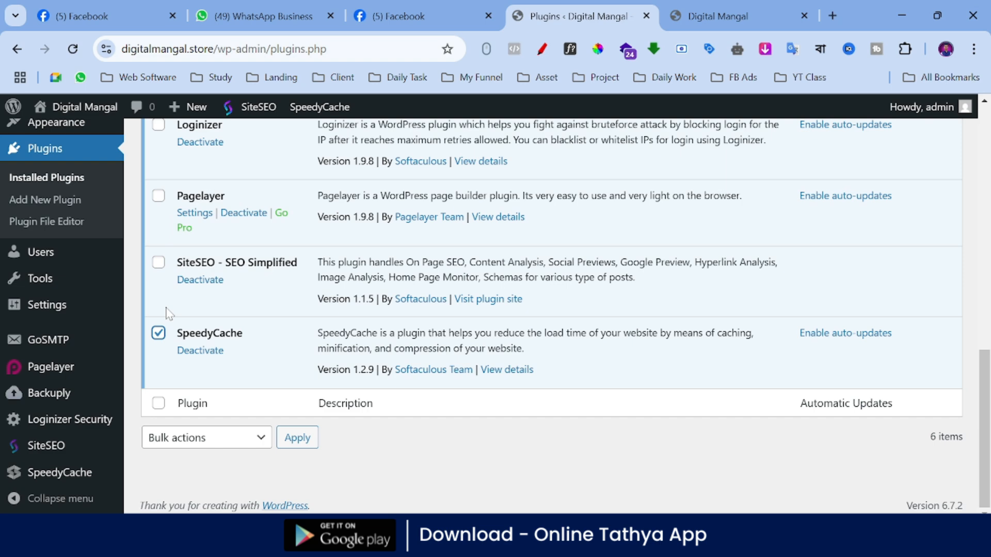
{"action": "left_click", "coordinate": [158, 263]}
{"action": "left_click", "coordinate": [159, 196]}
{"action": "scroll", "coordinate": [211, 226], "scroll_direction": "up", "scroll_amount": 3}
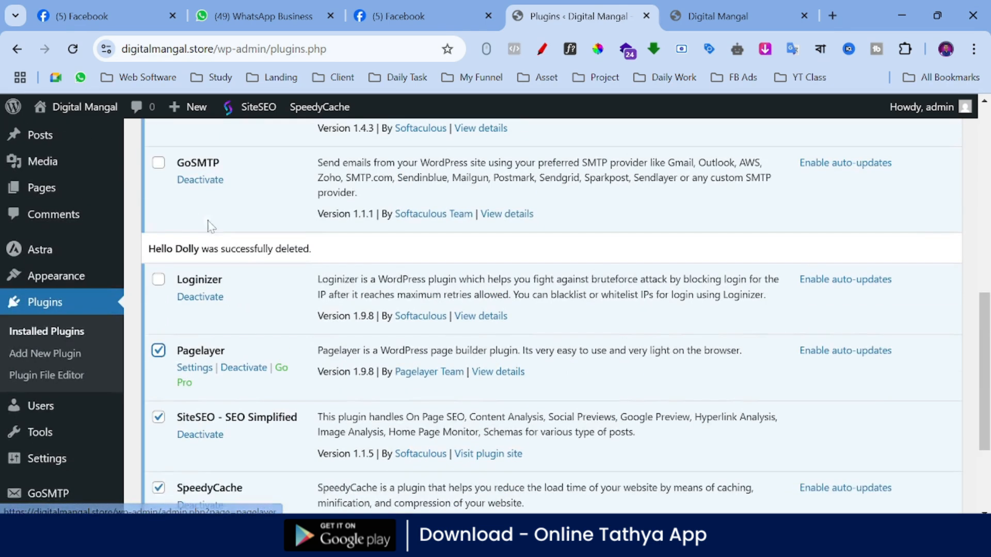
{"action": "scroll", "coordinate": [247, 271], "scroll_direction": "up", "scroll_amount": 2}
{"action": "left_click", "coordinate": [159, 358]}
{"action": "scroll", "coordinate": [175, 346], "scroll_direction": "up", "scroll_amount": 1}
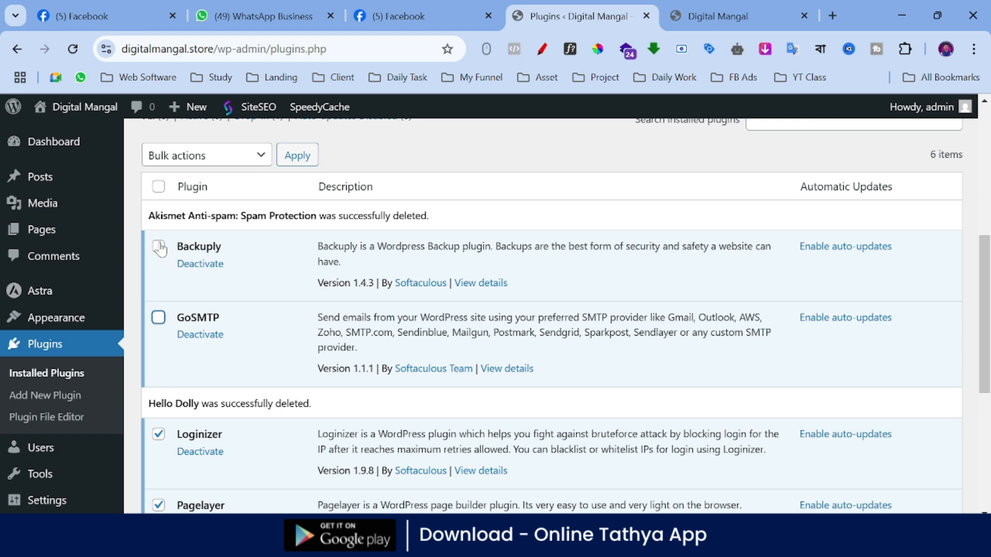
{"action": "left_click", "coordinate": [241, 163]}
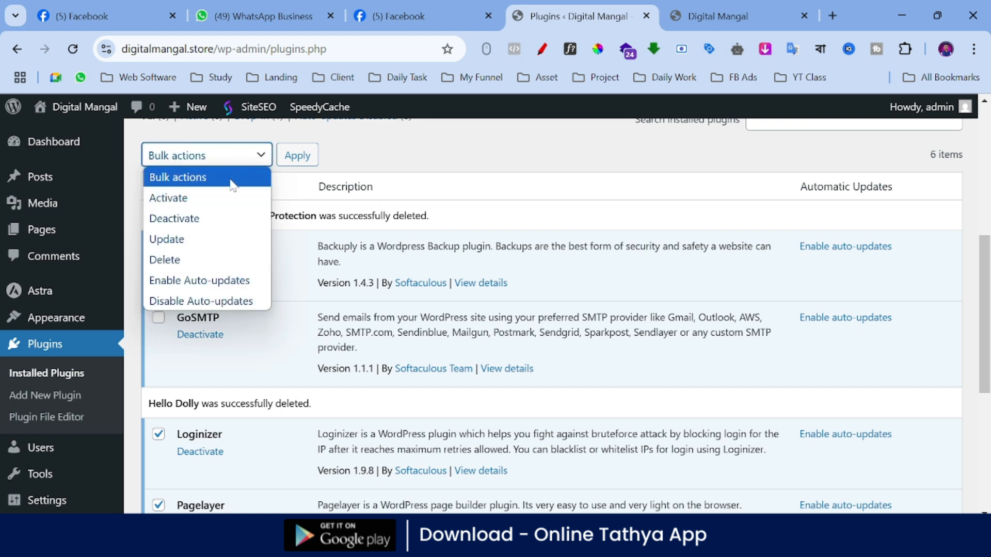
{"action": "left_click", "coordinate": [178, 264]}
{"action": "left_click", "coordinate": [298, 157]}
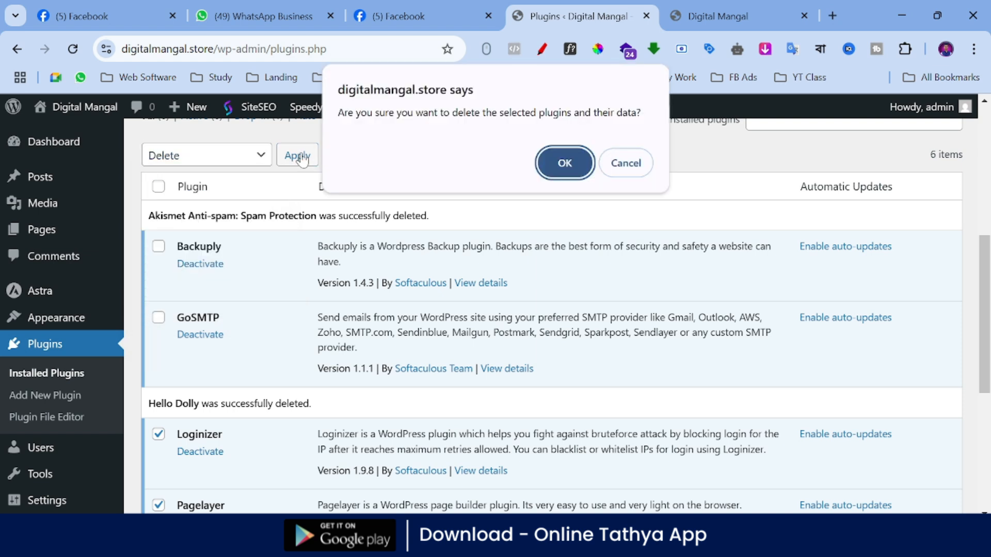
{"action": "left_click", "coordinate": [553, 174]}
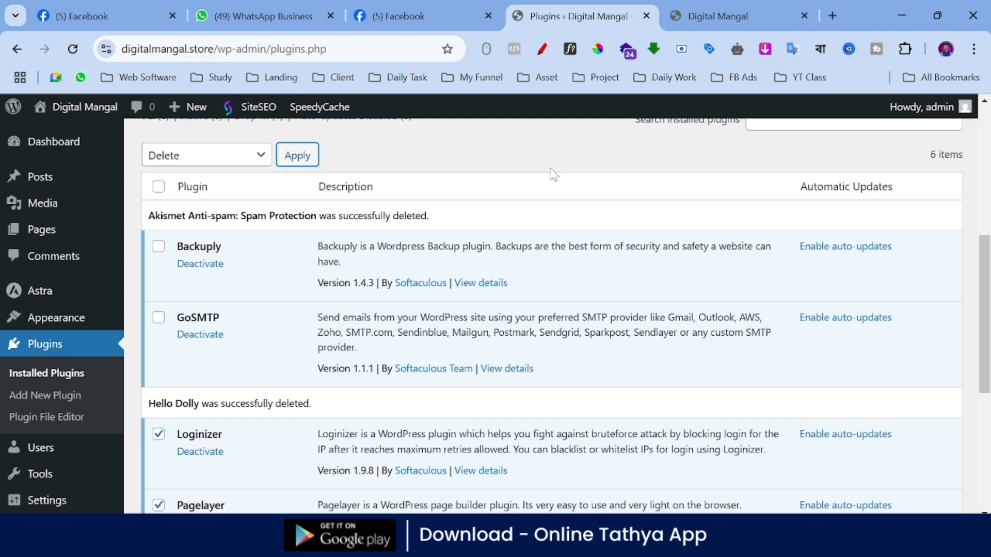
Step: Apply the bulk deletion to the four selected plugins once more and confirm it
{"action": "scroll", "coordinate": [415, 183], "scroll_direction": "up", "scroll_amount": 3}
{"action": "left_click", "coordinate": [298, 310]}
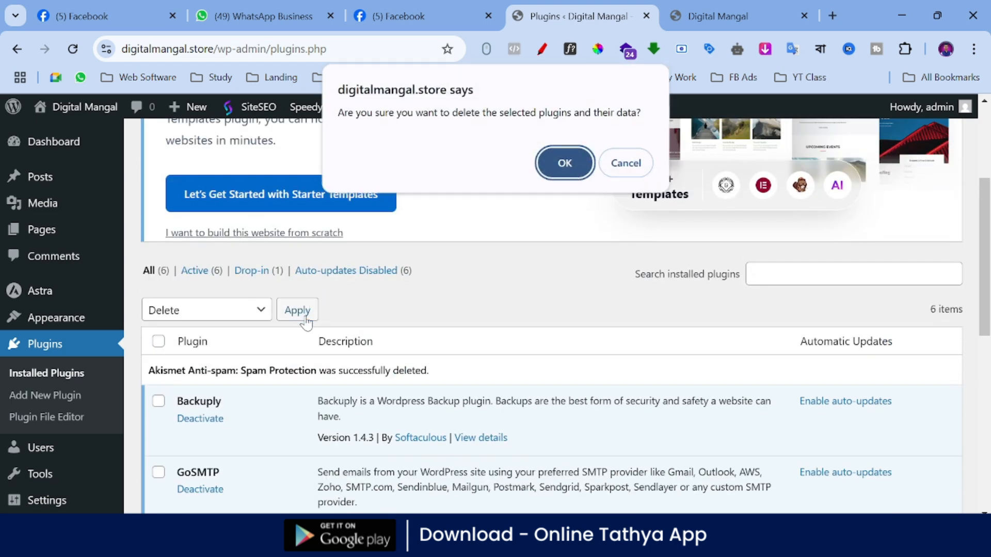
{"action": "left_click", "coordinate": [590, 174]}
Step: Deactivate the SpeedyCache and SiteSEO plugins one after the other
{"action": "scroll", "coordinate": [573, 191], "scroll_direction": "down", "scroll_amount": 5}
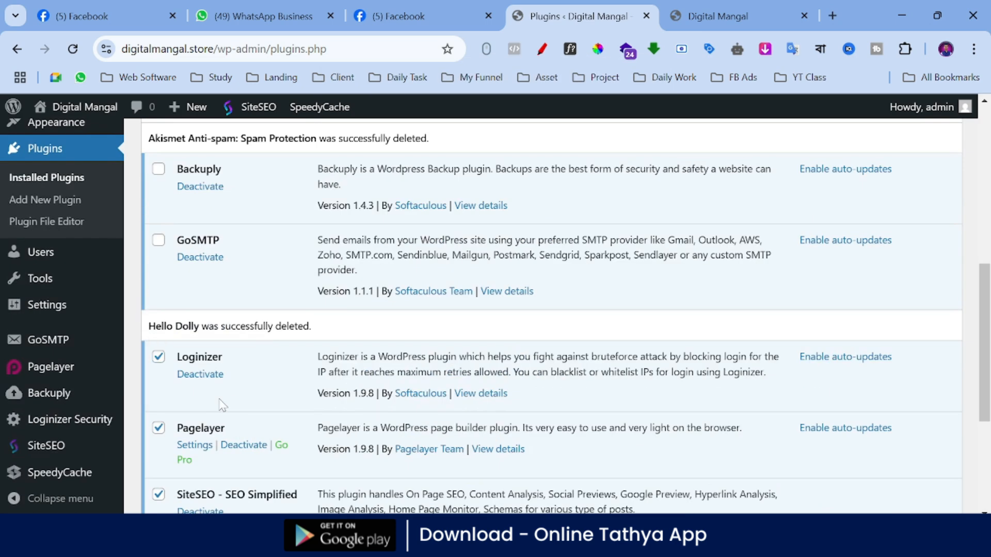
{"action": "scroll", "coordinate": [222, 405], "scroll_direction": "down", "scroll_amount": 3}
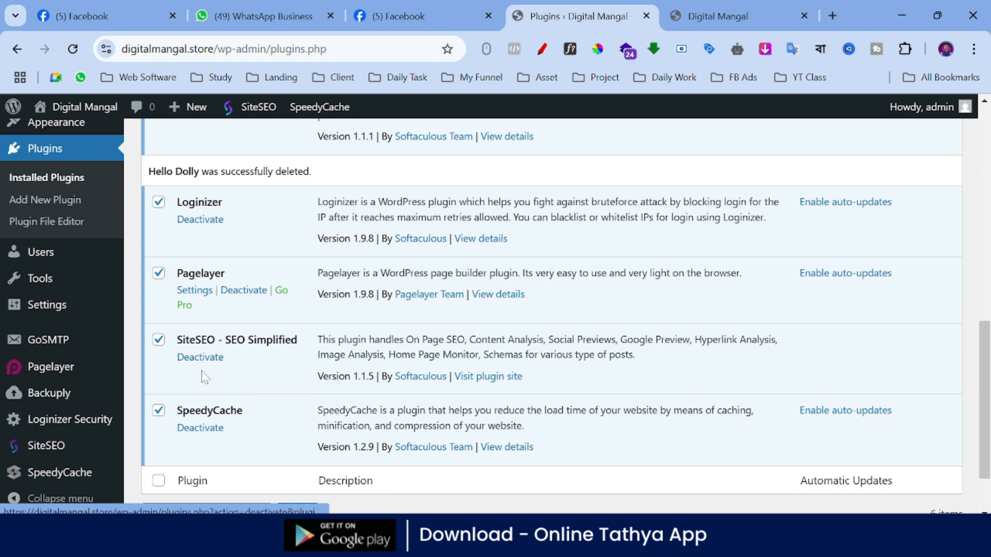
{"action": "left_click", "coordinate": [202, 430]}
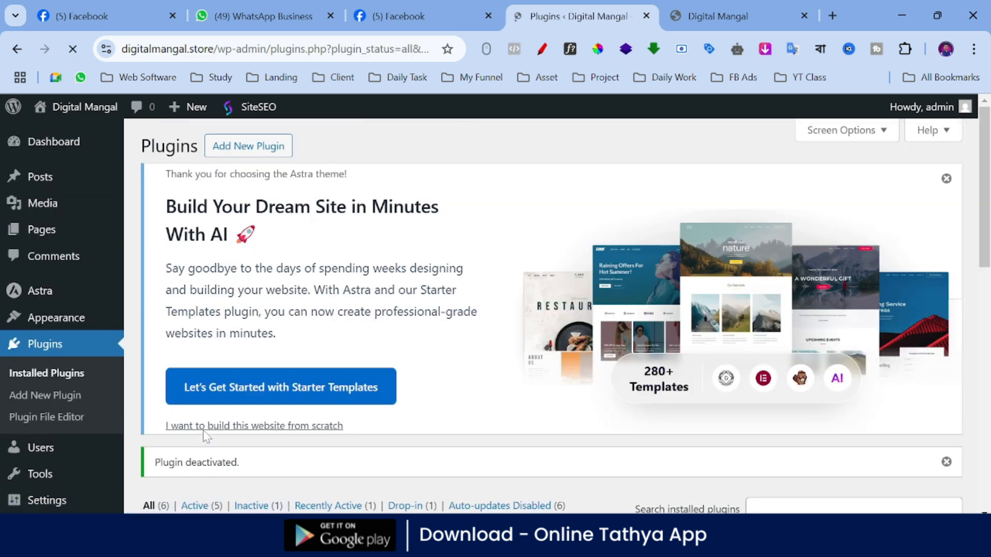
{"action": "scroll", "coordinate": [216, 428], "scroll_direction": "down", "scroll_amount": 10}
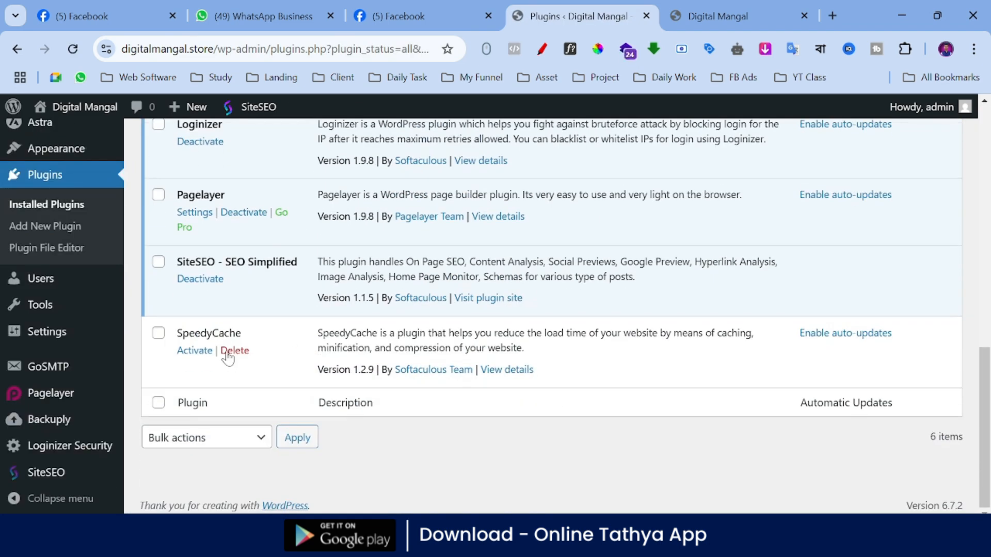
{"action": "left_click", "coordinate": [211, 281]}
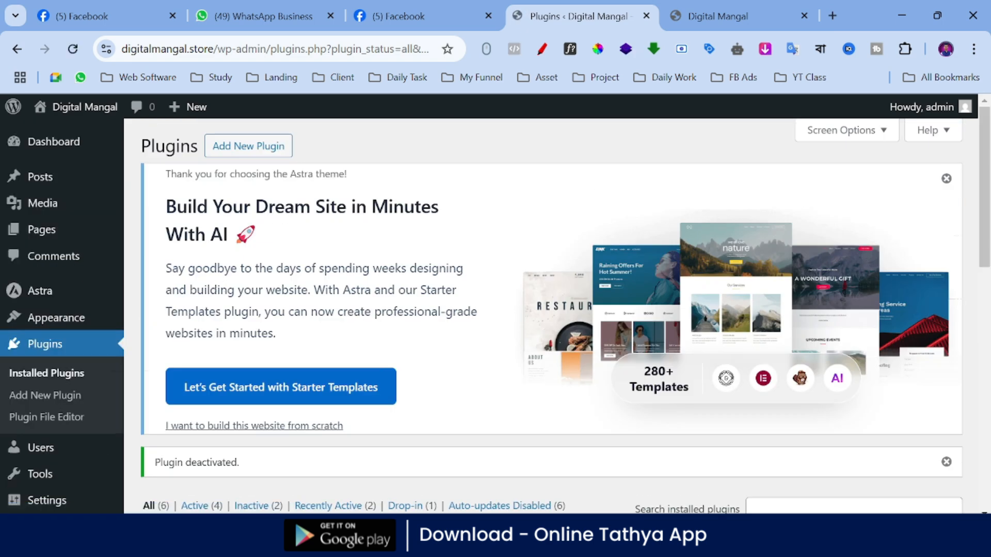
Step: Delete the deactivated SpeedyCache and SiteSEO plugins, confirming each deletion
{"action": "scroll", "coordinate": [243, 385], "scroll_direction": "down", "scroll_amount": 10}
{"action": "left_click", "coordinate": [235, 371]}
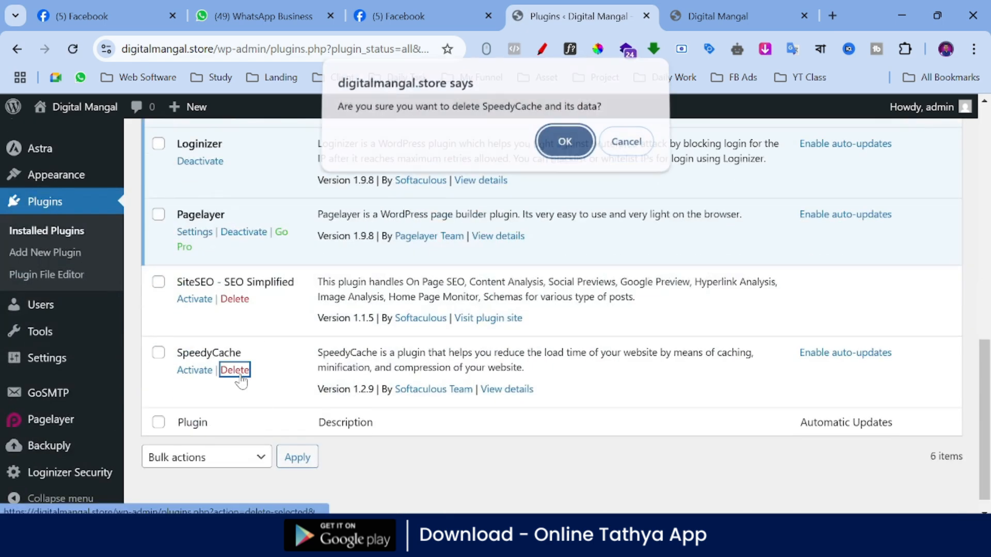
{"action": "left_click", "coordinate": [564, 138]}
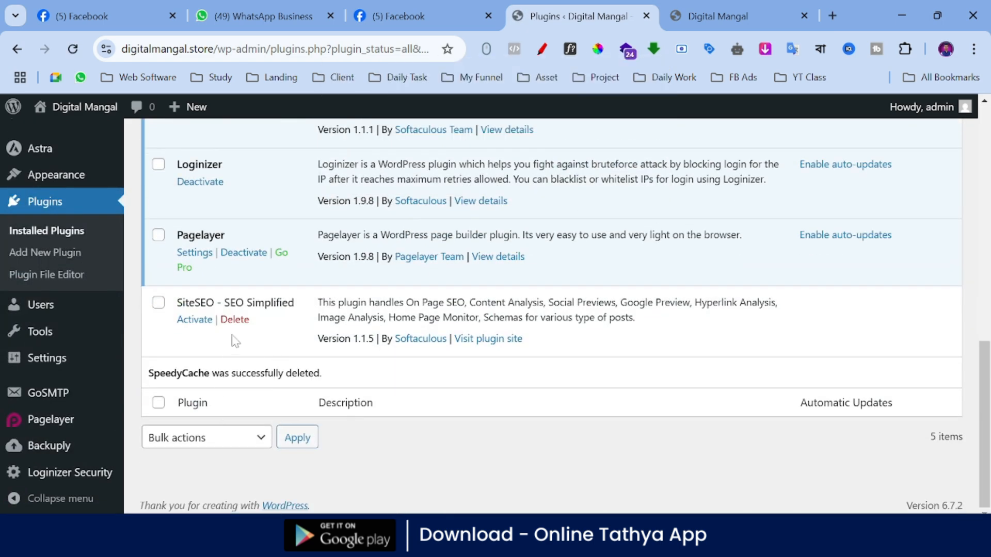
{"action": "left_click", "coordinate": [242, 320]}
{"action": "left_click", "coordinate": [564, 161]}
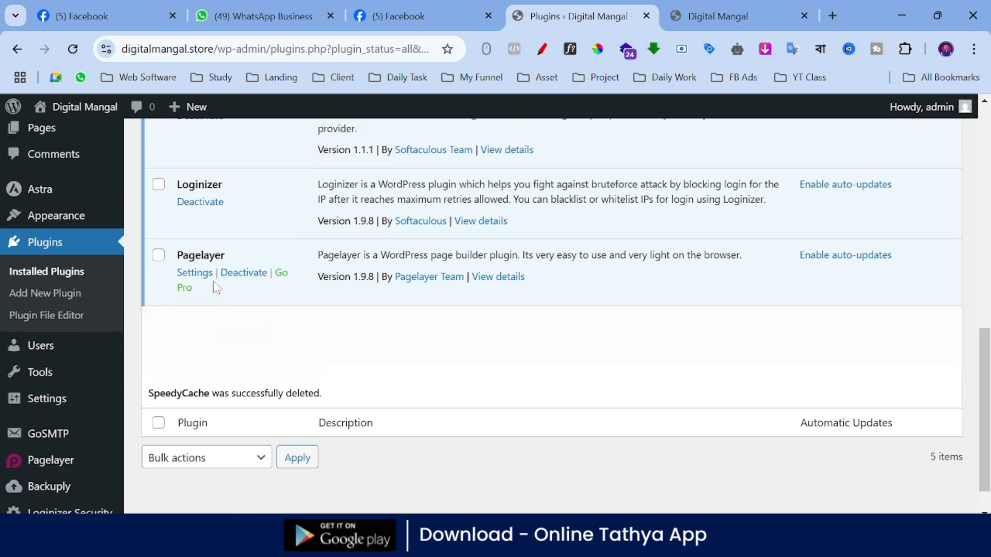
Step: Deactivate the Pagelayer plugin, delete it and confirm the deletion
{"action": "left_click", "coordinate": [246, 330]}
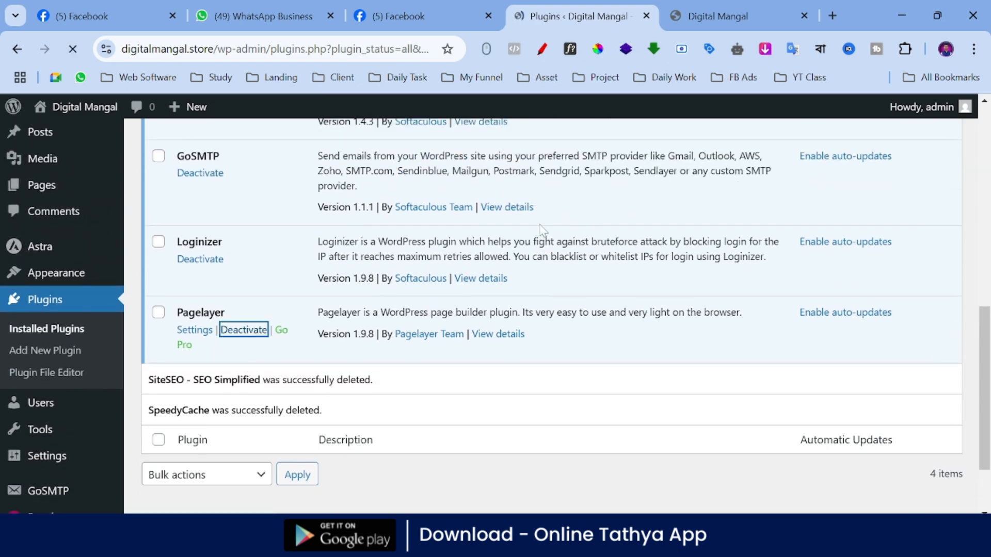
{"action": "scroll", "coordinate": [253, 351], "scroll_direction": "down", "scroll_amount": 10}
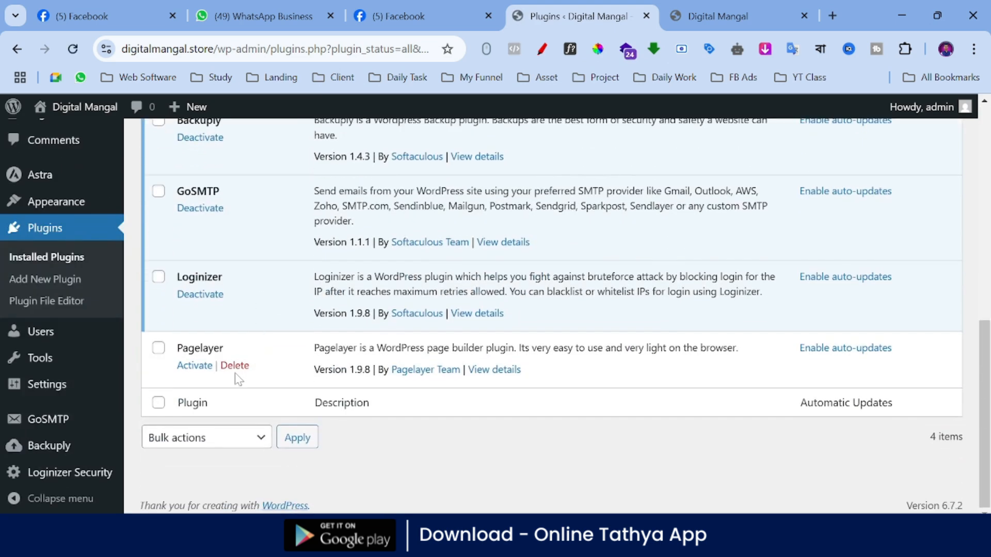
{"action": "left_click", "coordinate": [236, 366]}
{"action": "left_click", "coordinate": [565, 146]}
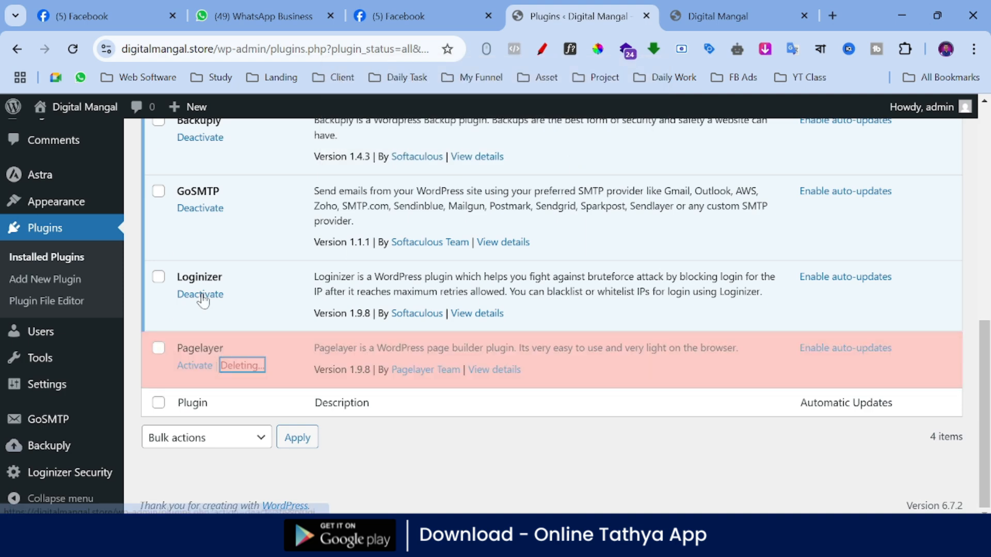
Step: Deactivate the Loginizer plugin, delete it and confirm the deletion
{"action": "left_click", "coordinate": [210, 321]}
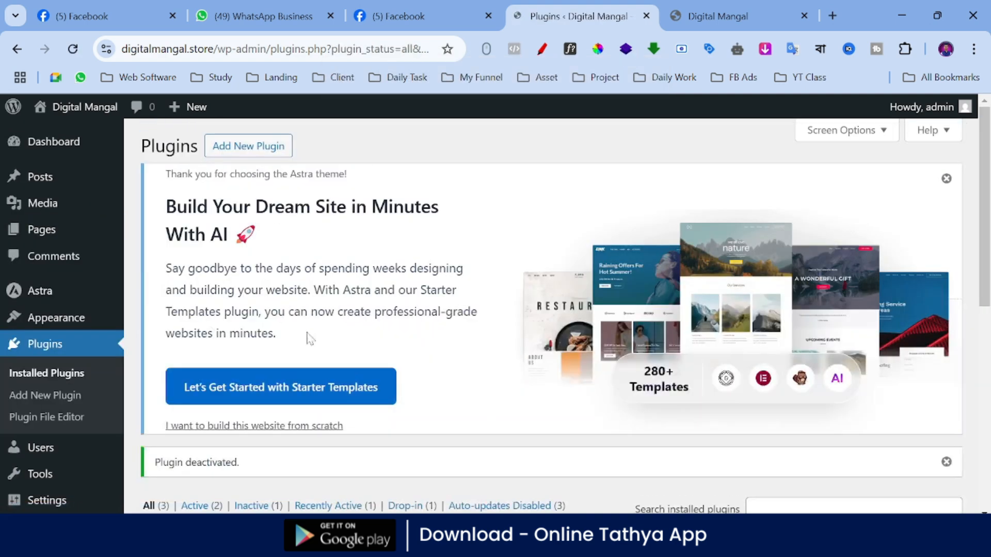
{"action": "scroll", "coordinate": [306, 336], "scroll_direction": "down", "scroll_amount": 8}
{"action": "left_click", "coordinate": [246, 396]}
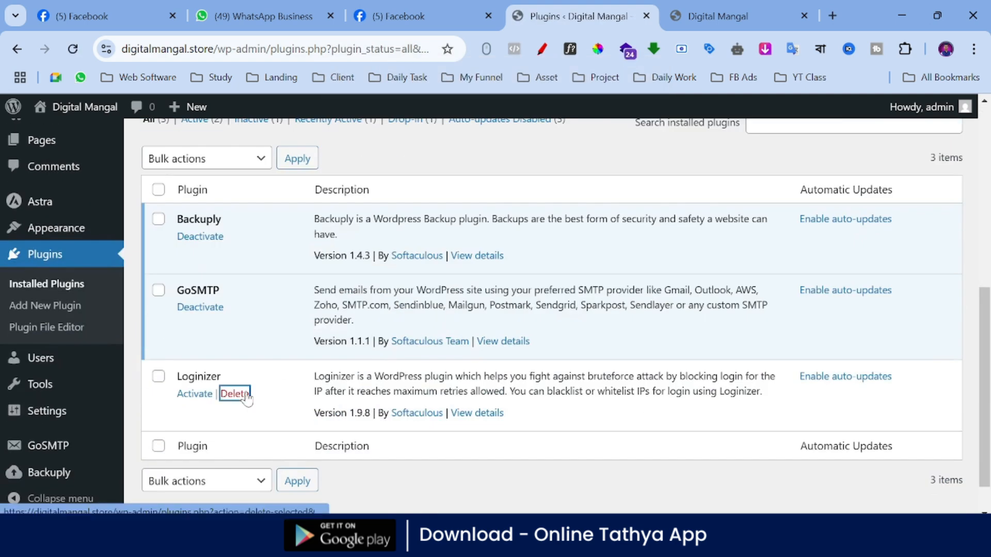
{"action": "left_click", "coordinate": [568, 148]}
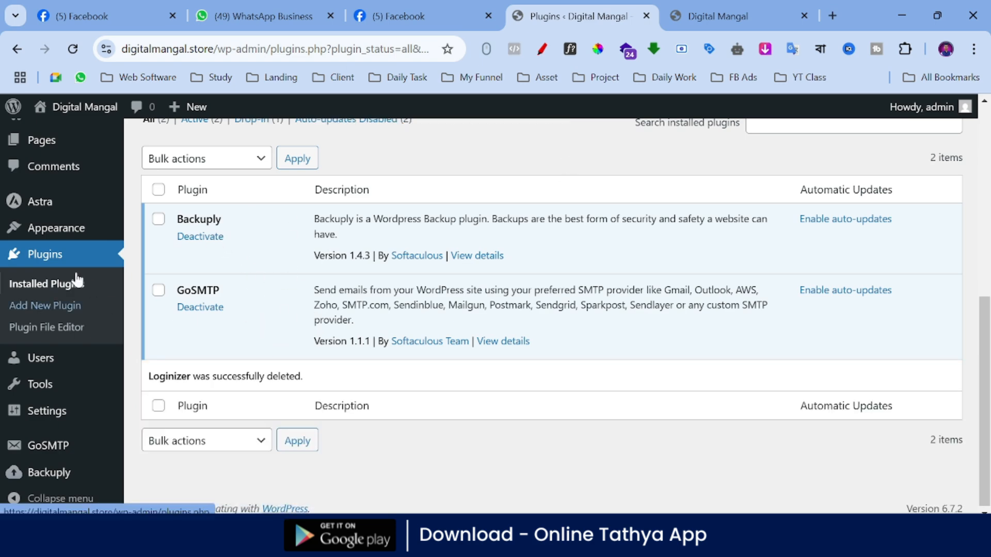
Step: Reload the installed plugins list, circle the Add New Plugin option with the red annotation pen, and exit the annotation tool
{"action": "left_click", "coordinate": [54, 255]}
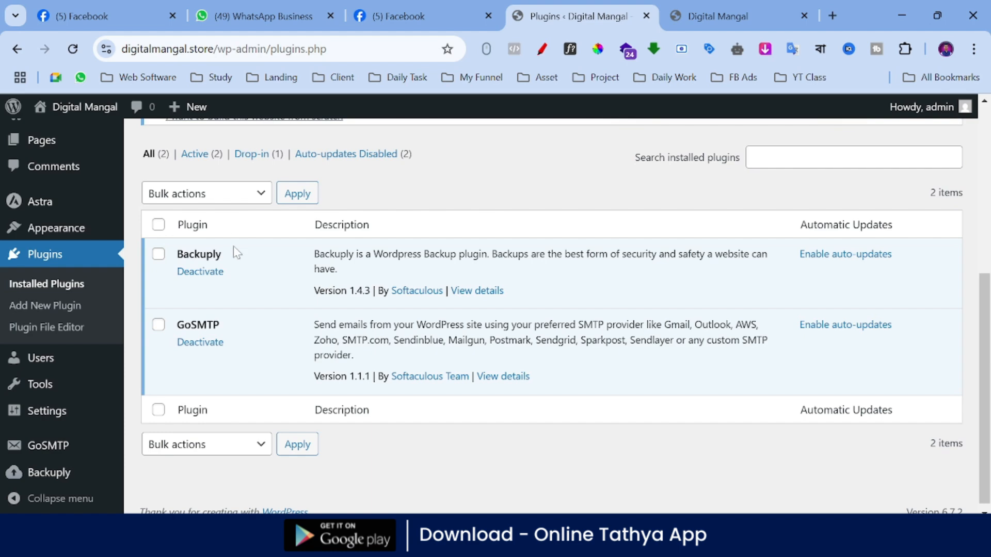
{"action": "scroll", "coordinate": [390, 217], "scroll_direction": "up", "scroll_amount": 3}
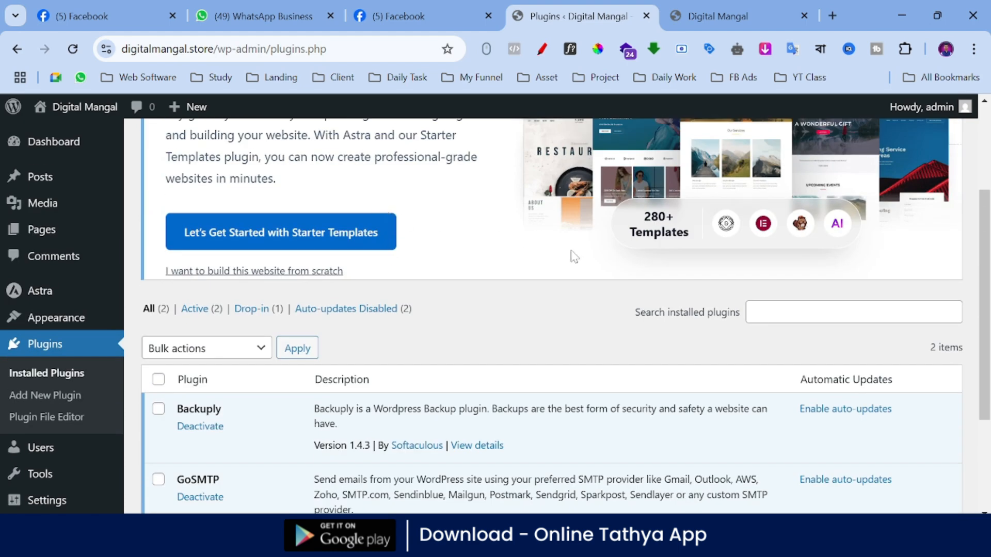
{"action": "scroll", "coordinate": [574, 255], "scroll_direction": "up", "scroll_amount": 3}
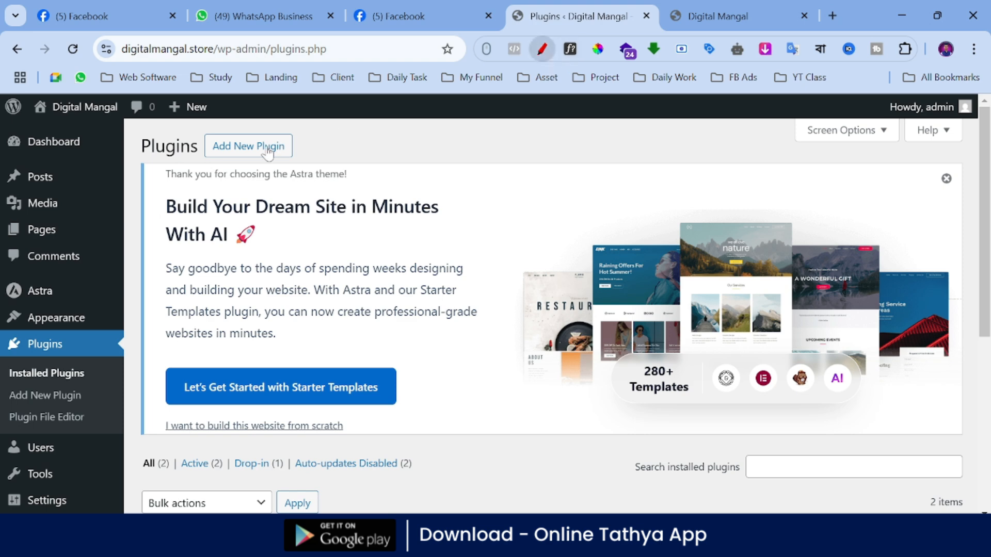
{"action": "mouse_move", "coordinate": [206, 129]}
{"action": "left_mouse_down"}
{"action": "mouse_move", "coordinate": [289, 130]}
{"action": "mouse_move", "coordinate": [294, 159]}
{"action": "mouse_move", "coordinate": [211, 163]}
{"action": "left_mouse_up"}
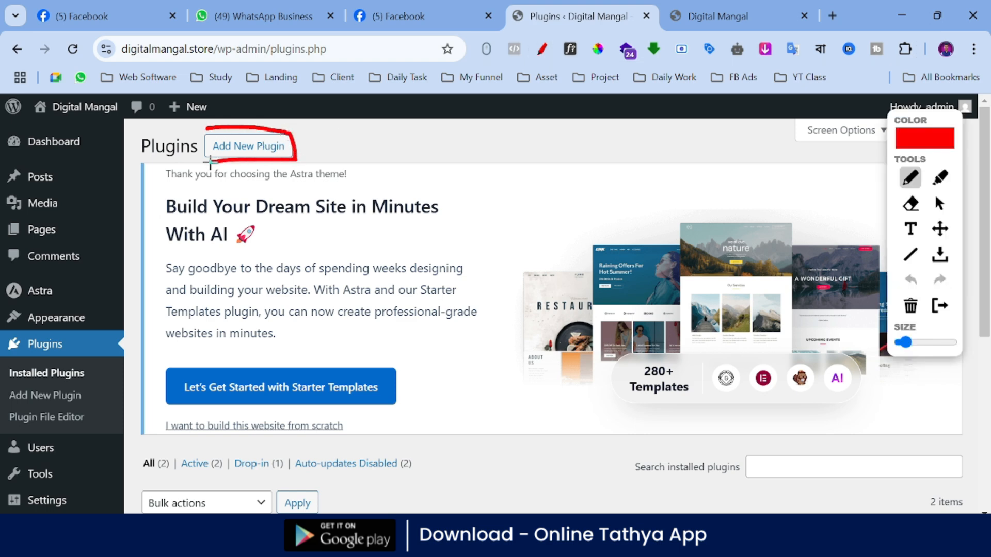
{"action": "left_click", "coordinate": [939, 306]}
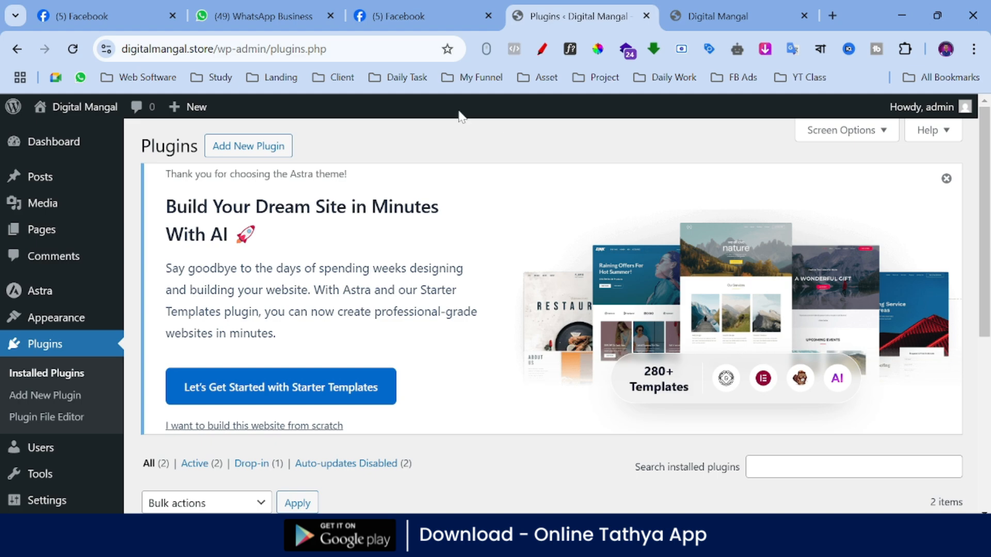
Step: Start adding a new plugin and search the plugin directory for "elementor"
{"action": "left_click", "coordinate": [243, 149]}
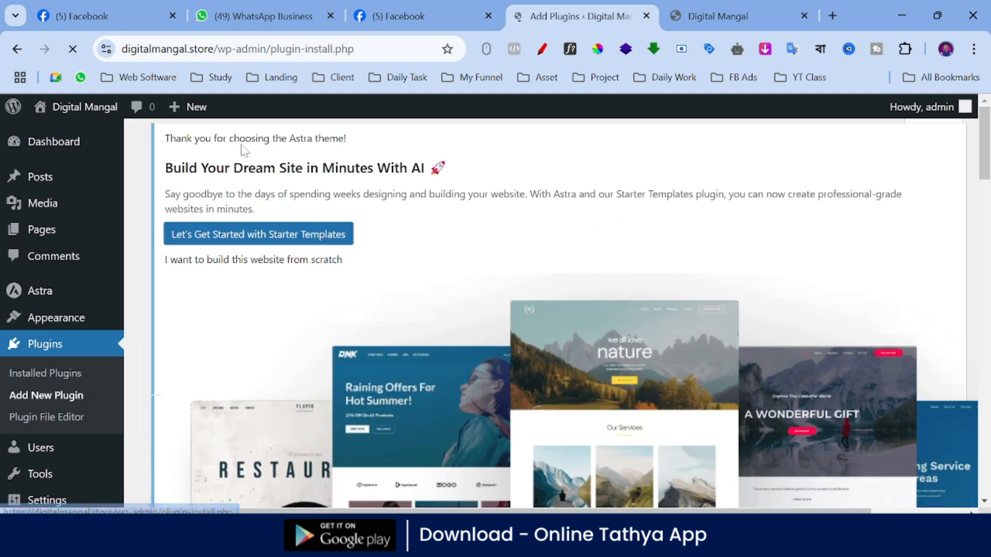
{"action": "scroll", "coordinate": [671, 263], "scroll_direction": "down", "scroll_amount": 5}
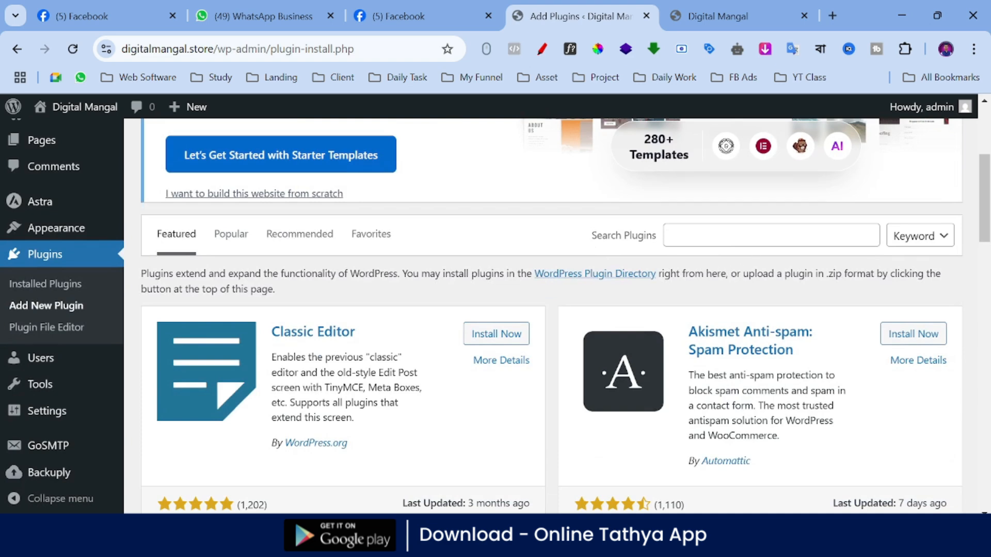
{"action": "left_click", "coordinate": [671, 235]}
{"action": "scroll", "coordinate": [666, 268], "scroll_direction": "up", "scroll_amount": 3}
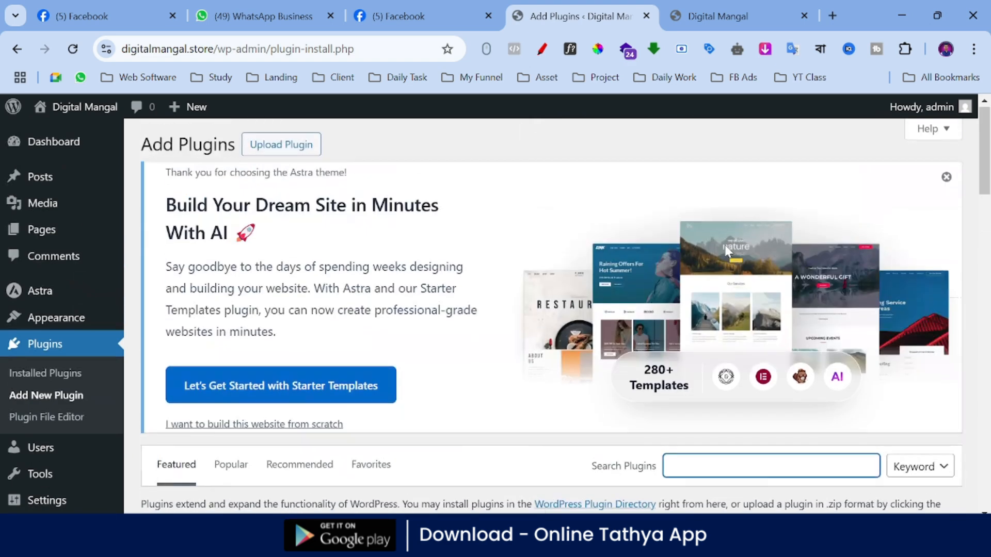
{"action": "scroll", "coordinate": [656, 315], "scroll_direction": "down", "scroll_amount": 4}
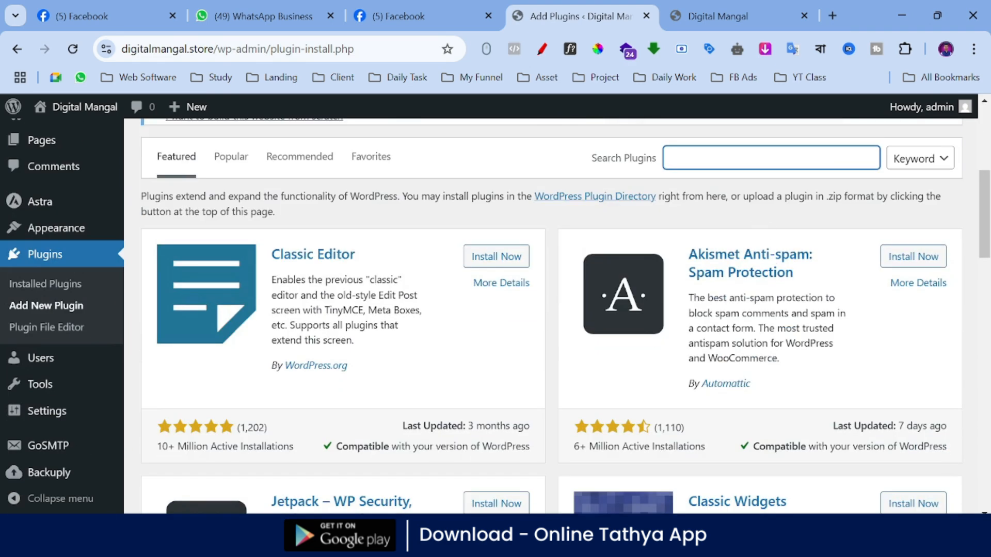
{"action": "type", "text": "elementor"}
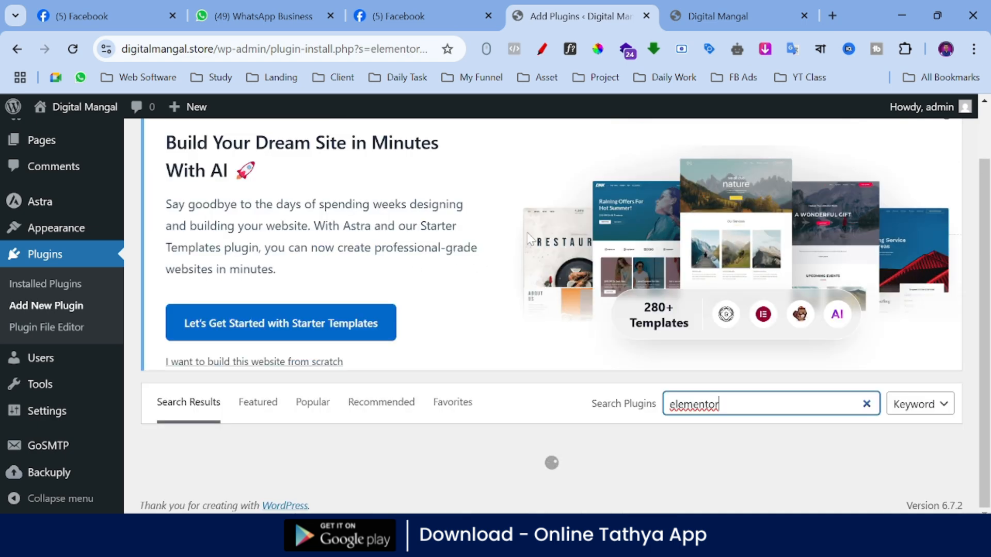
Step: Install the Elementor Website Builder plugin from the search results and activate it
{"action": "scroll", "coordinate": [464, 255], "scroll_direction": "down", "scroll_amount": 7}
{"action": "scroll", "coordinate": [471, 252], "scroll_direction": "up", "scroll_amount": 3}
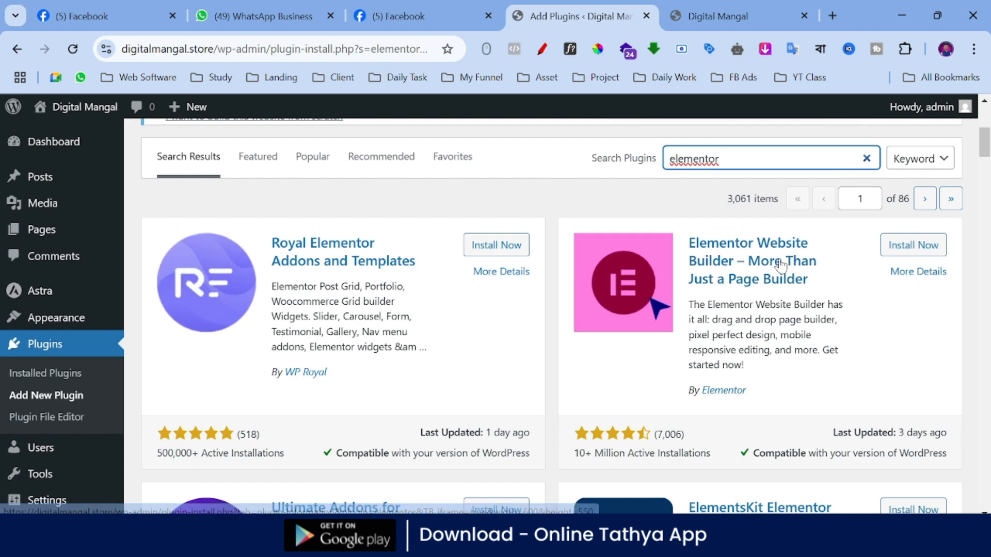
{"action": "left_click", "coordinate": [900, 252]}
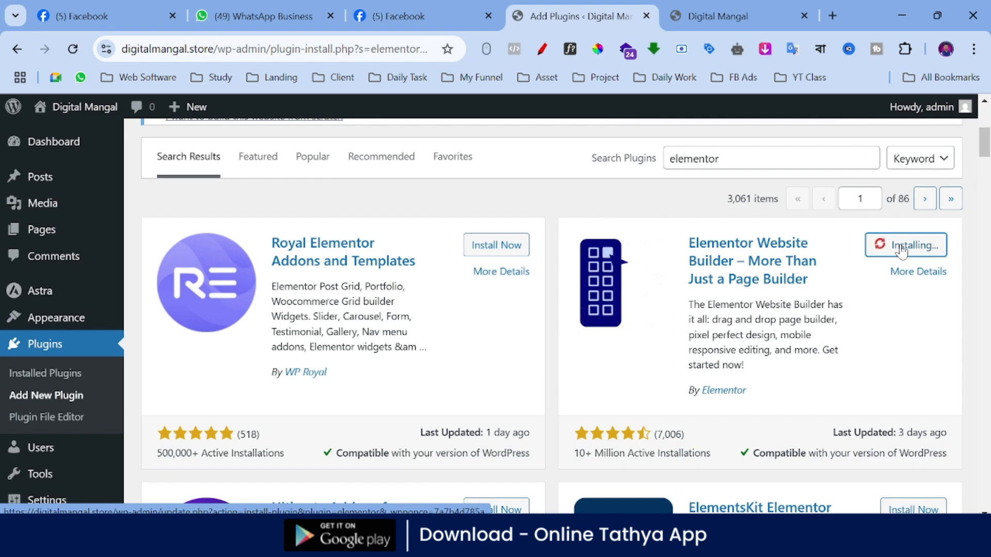
{"action": "scroll", "coordinate": [836, 249], "scroll_direction": "down", "scroll_amount": 2}
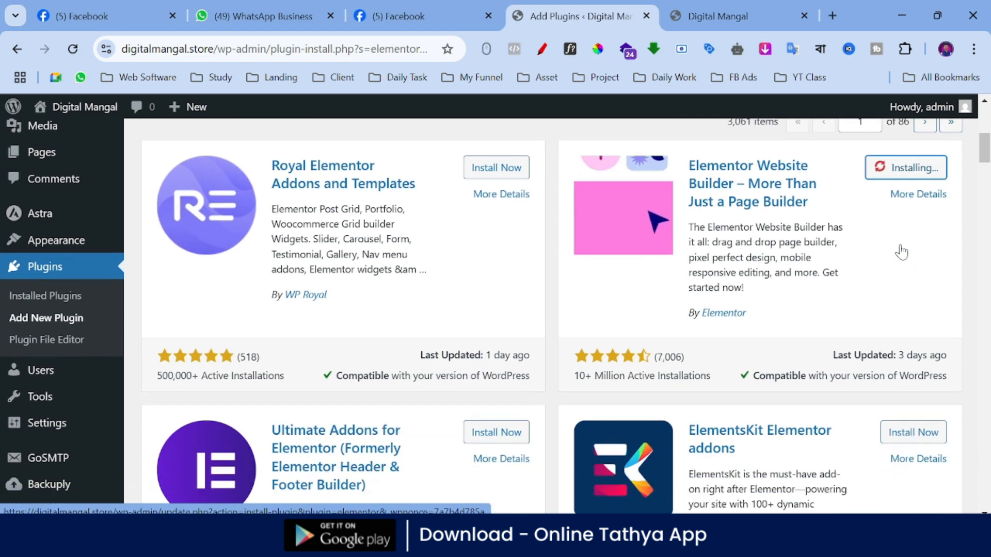
{"action": "scroll", "coordinate": [903, 251], "scroll_direction": "up", "scroll_amount": 3}
{"action": "scroll", "coordinate": [903, 251], "scroll_direction": "down", "scroll_amount": 4}
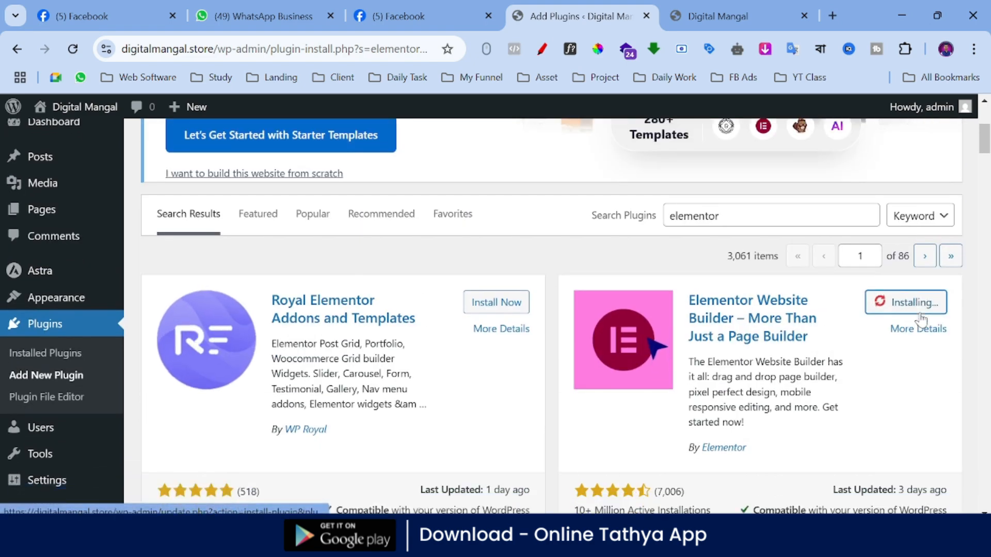
{"action": "scroll", "coordinate": [893, 334], "scroll_direction": "up", "scroll_amount": 2}
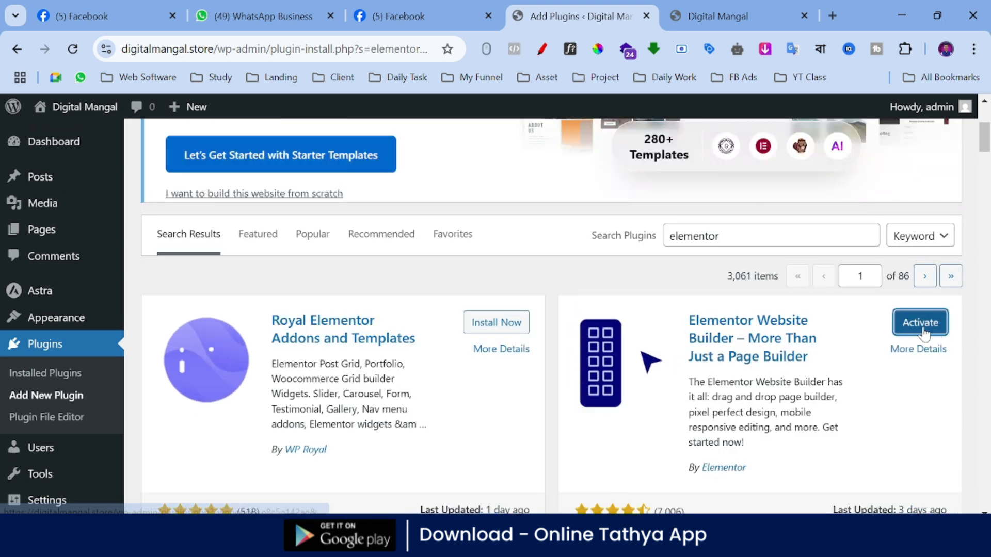
{"action": "left_click", "coordinate": [929, 333]}
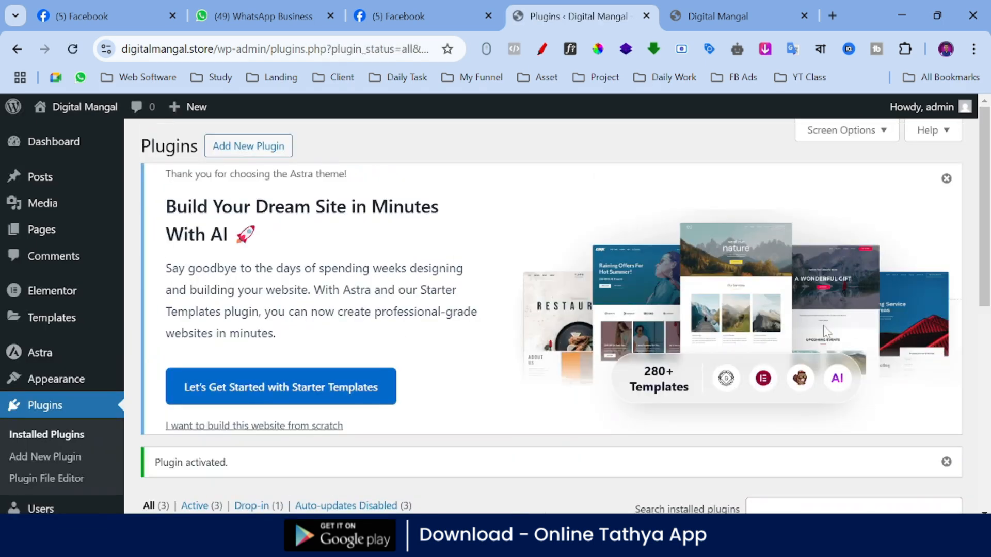
Step: Review the installed plugins list and check the entry for Elementor
{"action": "scroll", "coordinate": [516, 384], "scroll_direction": "down", "scroll_amount": 6}
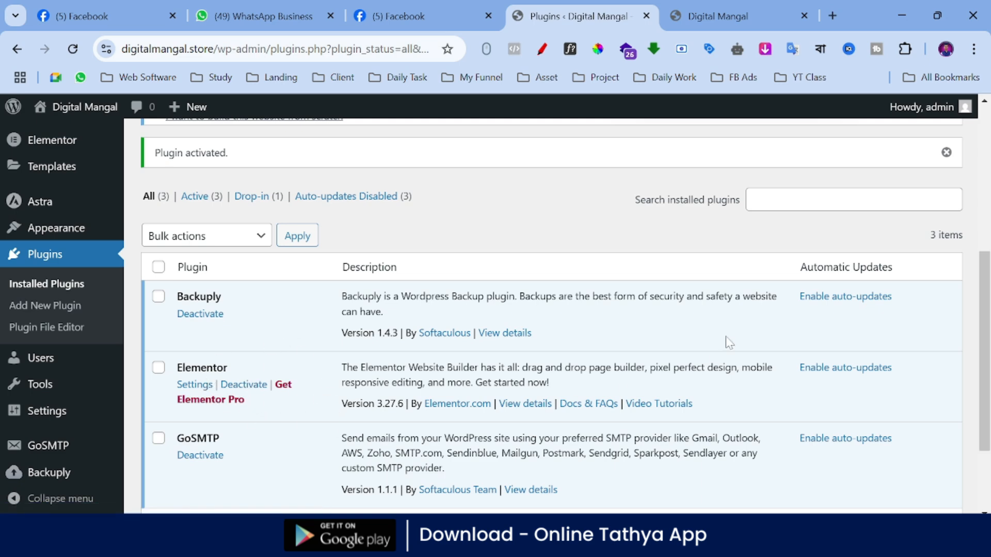
{"action": "scroll", "coordinate": [730, 390], "scroll_direction": "up", "scroll_amount": 2}
{"action": "scroll", "coordinate": [854, 385], "scroll_direction": "down", "scroll_amount": 5}
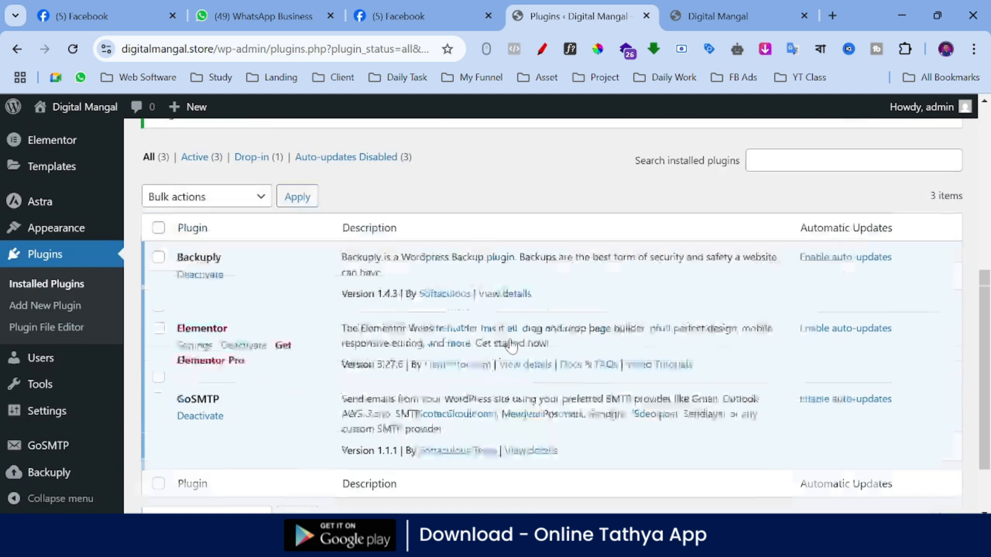
{"action": "scroll", "coordinate": [465, 382], "scroll_direction": "up", "scroll_amount": 4}
{"action": "scroll", "coordinate": [46, 379], "scroll_direction": "down", "scroll_amount": 2}
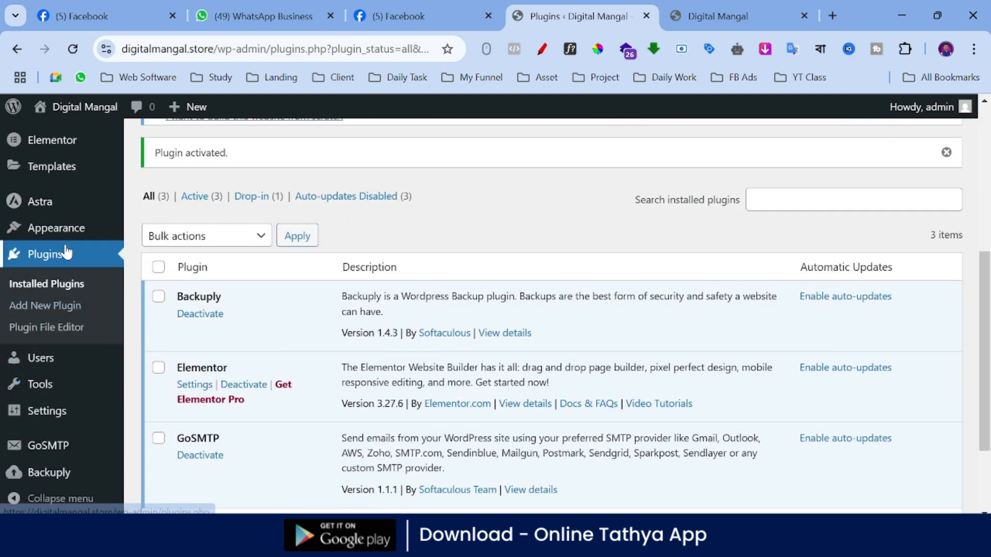
{"action": "mouse_move", "coordinate": [100, 231]}
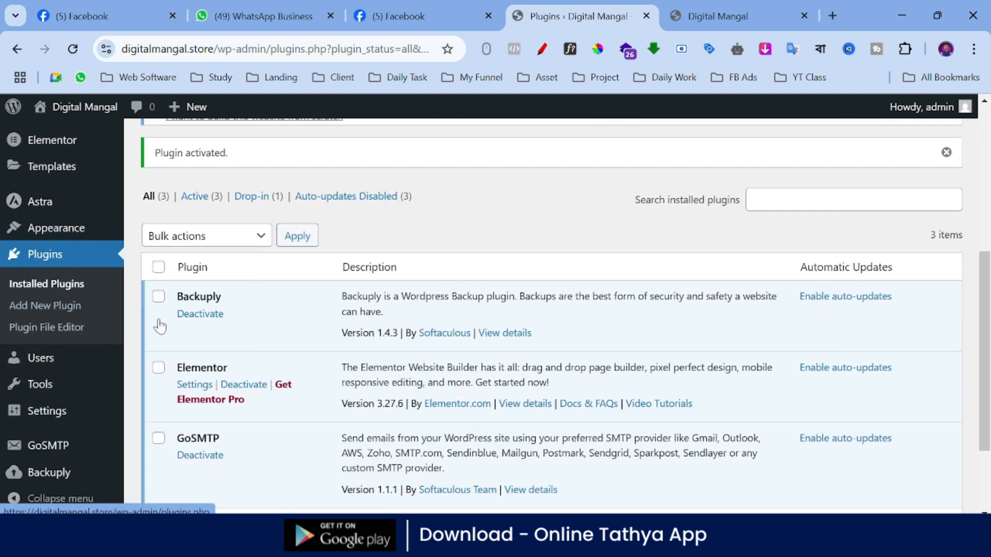
{"action": "left_click_drag", "start_coordinate": [184, 368], "coordinate": [254, 365]}
{"action": "left_click", "coordinate": [255, 366]}
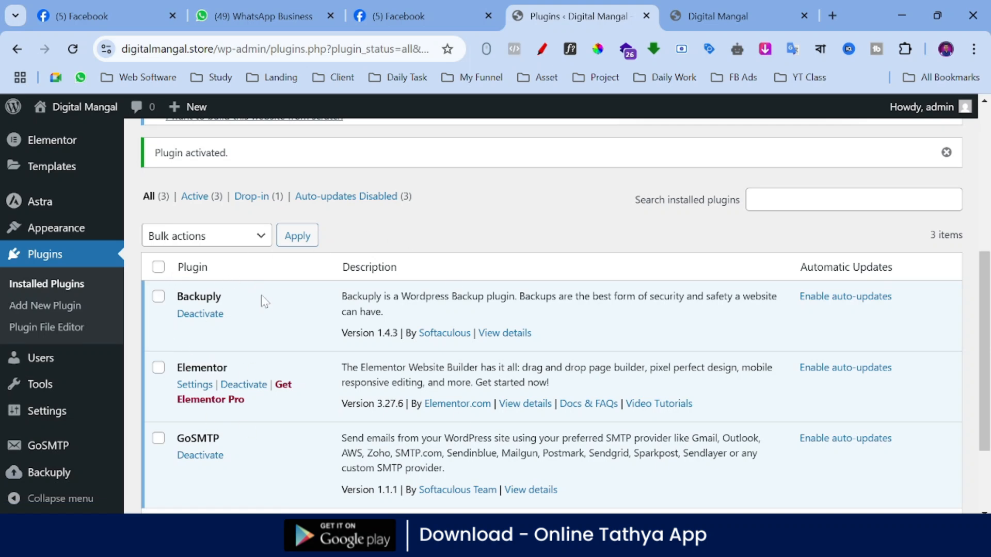
{"action": "scroll", "coordinate": [265, 302], "scroll_direction": "up", "scroll_amount": 6}
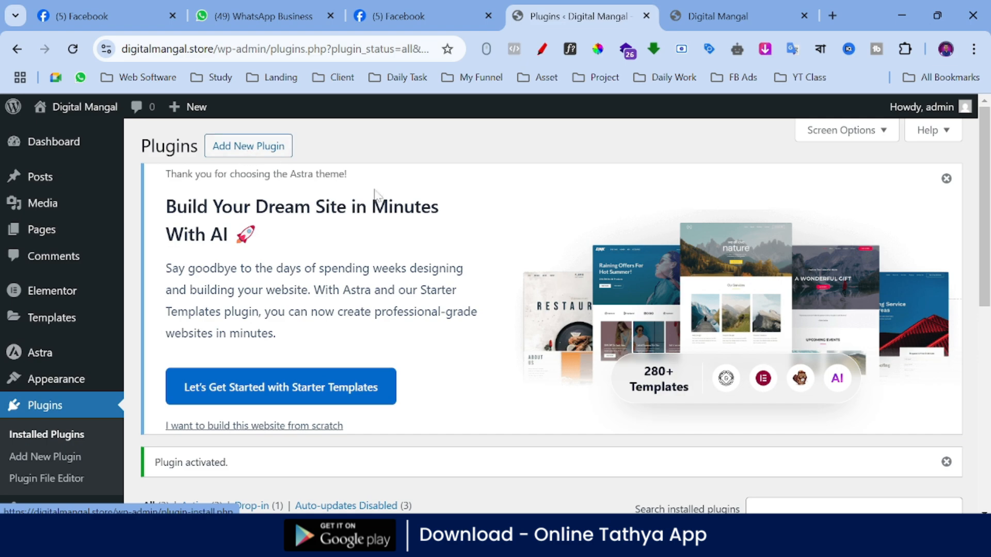
{"action": "scroll", "coordinate": [263, 425], "scroll_direction": "down", "scroll_amount": 4}
{"action": "scroll", "coordinate": [320, 395], "scroll_direction": "up", "scroll_amount": 3}
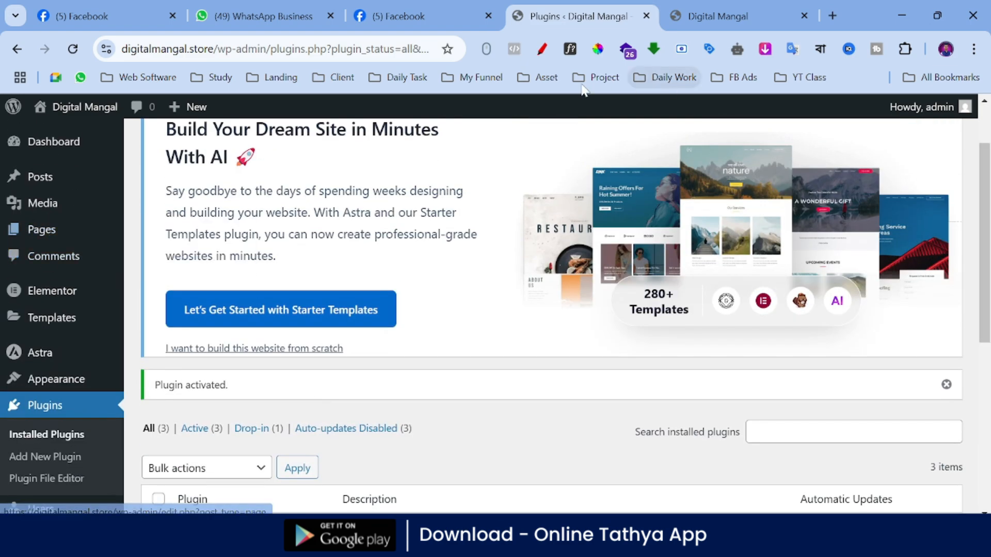
Step: Circle the Pages entry with the red annotation pen and exit the annotation tool
{"action": "left_click", "coordinate": [542, 48]}
{"action": "mouse_move", "coordinate": [10, 219]}
{"action": "left_mouse_down"}
{"action": "mouse_move", "coordinate": [46, 216]}
{"action": "mouse_move", "coordinate": [7, 221]}
{"action": "left_mouse_up"}
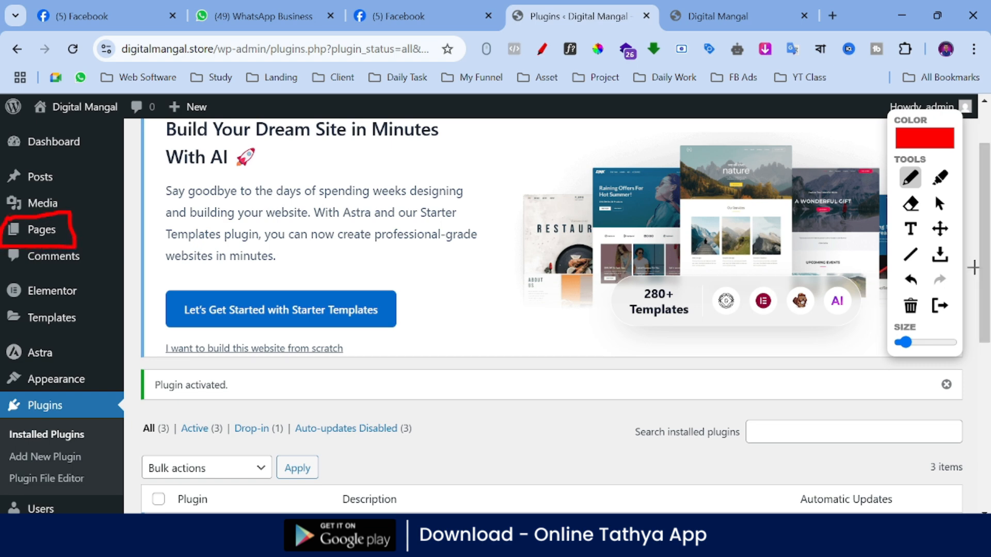
{"action": "left_click", "coordinate": [940, 306]}
Step: Create a new page from the Pages list and go through the block editor's welcome guide to its end
{"action": "mouse_move", "coordinate": [26, 229]}
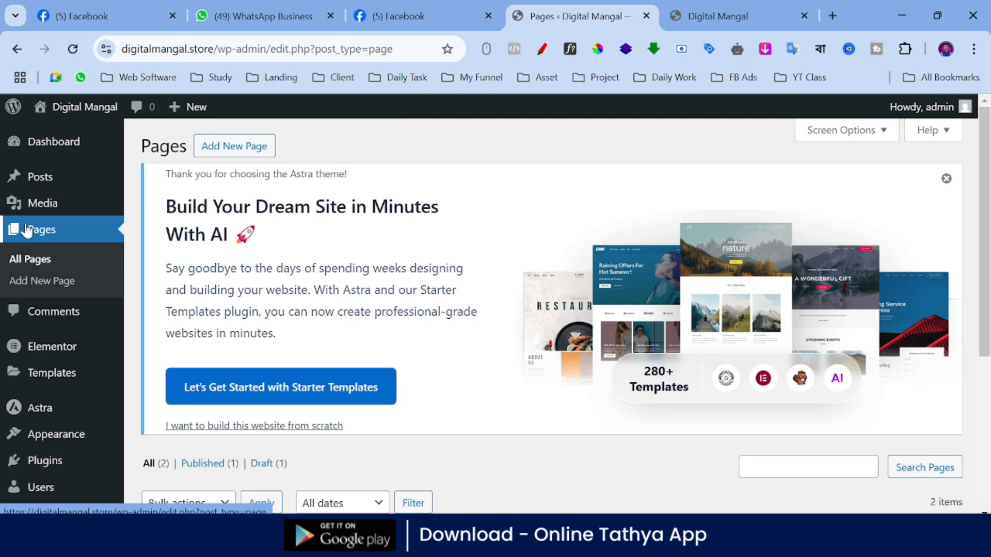
{"action": "scroll", "coordinate": [282, 258], "scroll_direction": "down", "scroll_amount": 3}
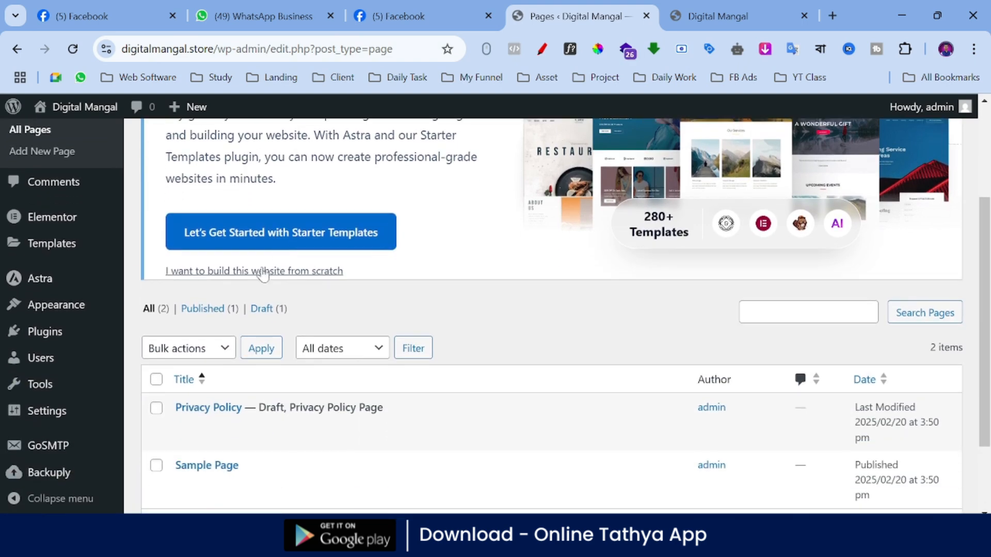
{"action": "scroll", "coordinate": [263, 275], "scroll_direction": "up", "scroll_amount": 3}
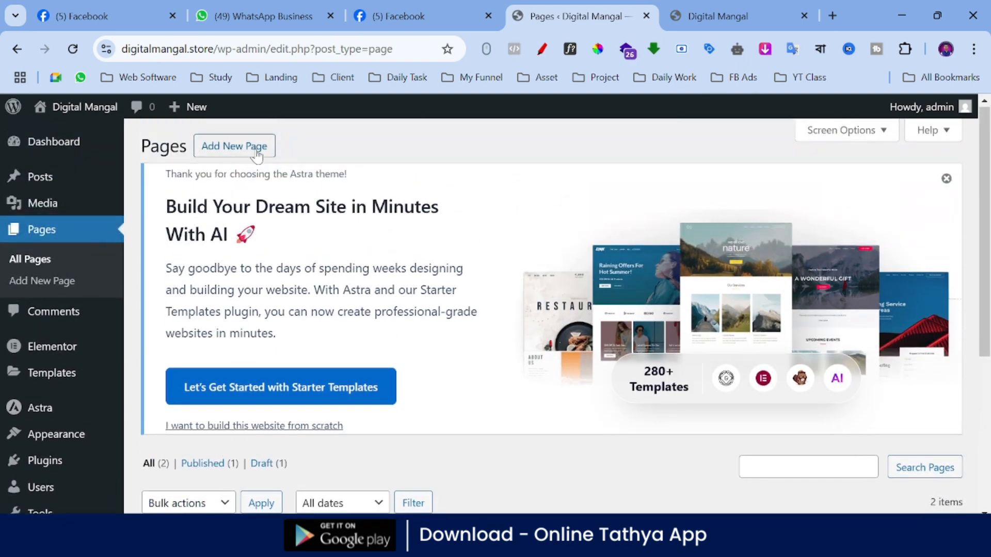
{"action": "left_click", "coordinate": [241, 149]}
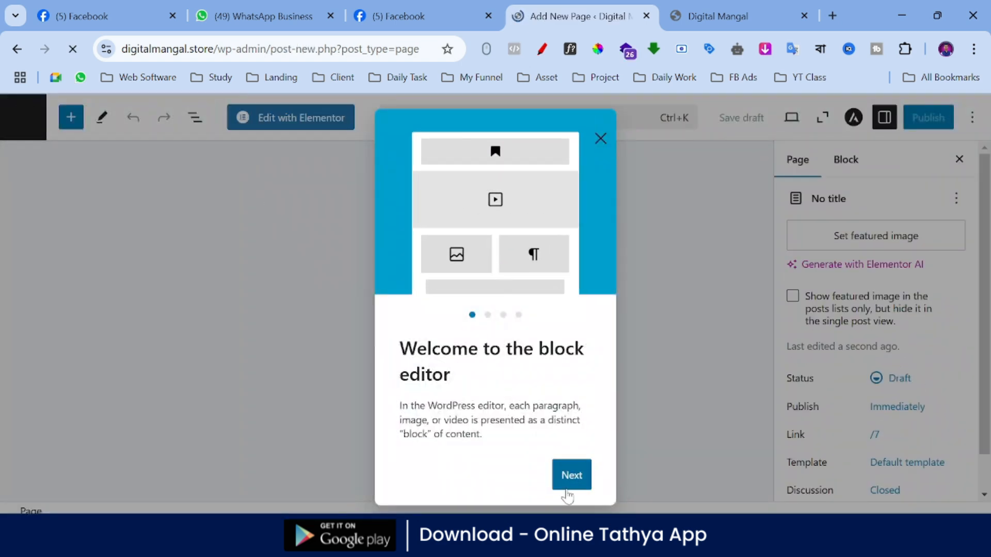
{"action": "left_click", "coordinate": [569, 487]}
{"action": "left_click", "coordinate": [571, 480]}
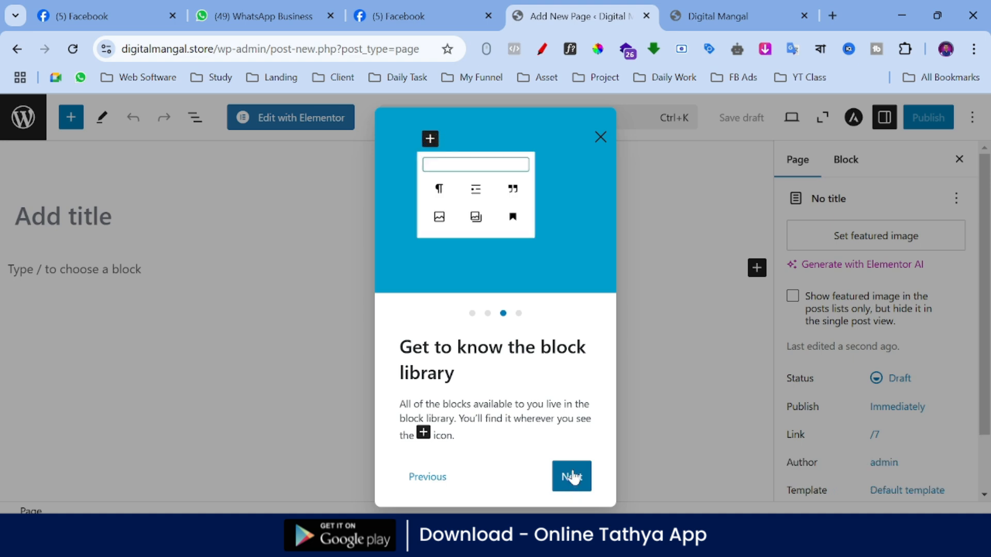
{"action": "left_click", "coordinate": [571, 477]}
{"action": "left_click", "coordinate": [571, 475]}
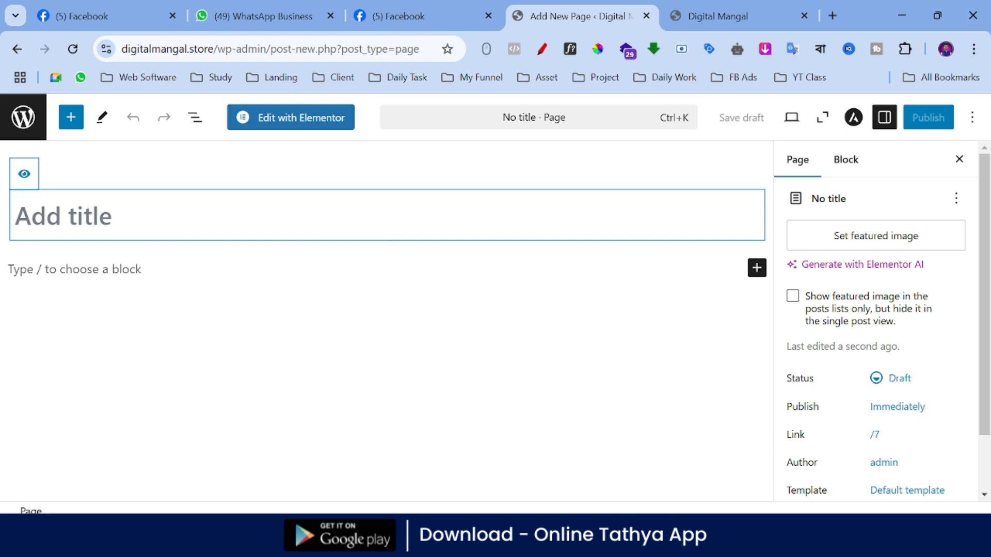
Step: Title the new page "Home" and publish it, confirming the pre-publish check
{"action": "type", "text": "Home"}
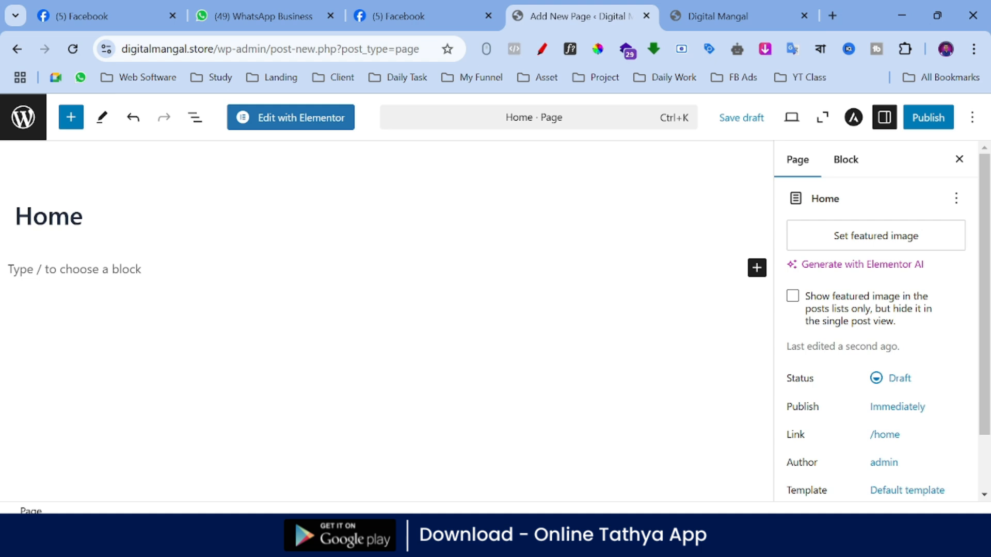
{"action": "left_click", "coordinate": [937, 127]}
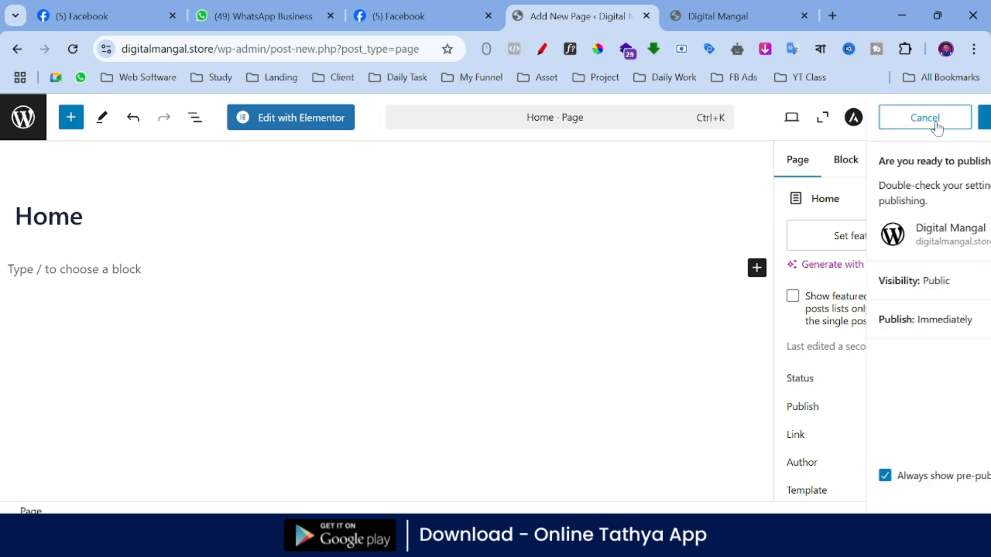
{"action": "left_click", "coordinate": [937, 127]}
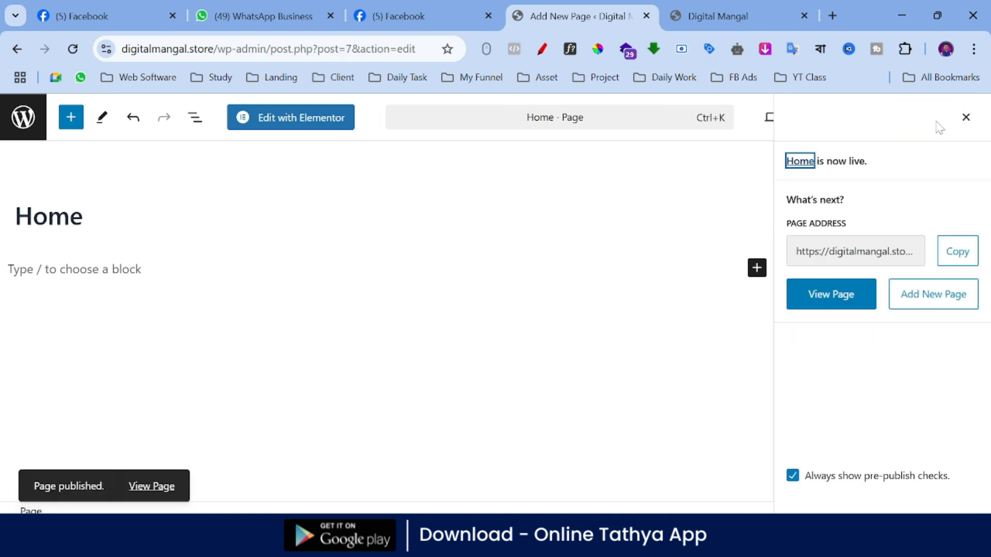
Step: Outline the Edit with Elementor option with the red annotation pen and exit the annotation tool
{"action": "left_click", "coordinate": [542, 49]}
{"action": "mouse_move", "coordinate": [224, 96]}
{"action": "left_mouse_down"}
{"action": "mouse_move", "coordinate": [345, 95]}
{"action": "mouse_move", "coordinate": [360, 129]}
{"action": "mouse_move", "coordinate": [232, 148]}
{"action": "mouse_move", "coordinate": [221, 106]}
{"action": "left_mouse_up"}
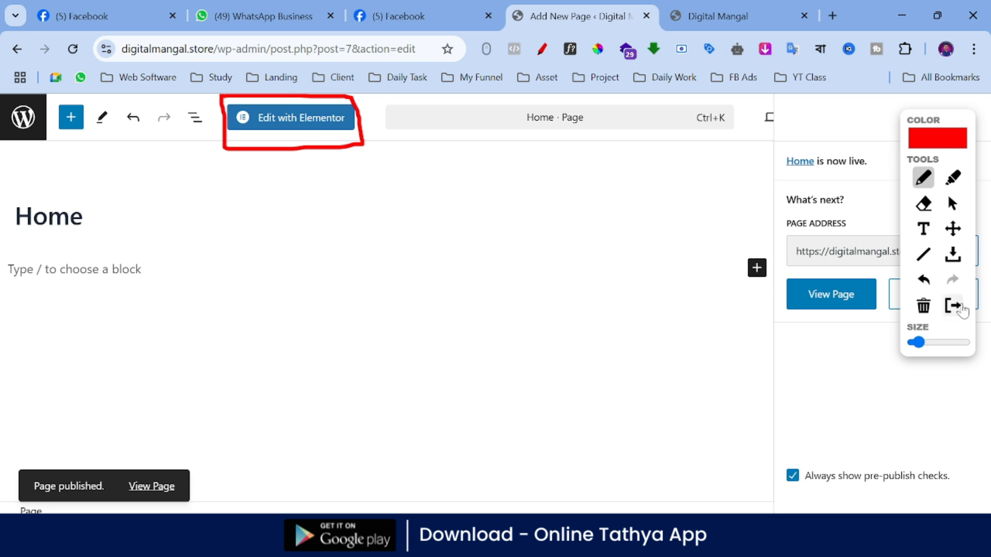
{"action": "left_click", "coordinate": [955, 306]}
Step: Open the Home page in the Elementor editor and clear away the AI notification and the Structure window
{"action": "left_click", "coordinate": [279, 127]}
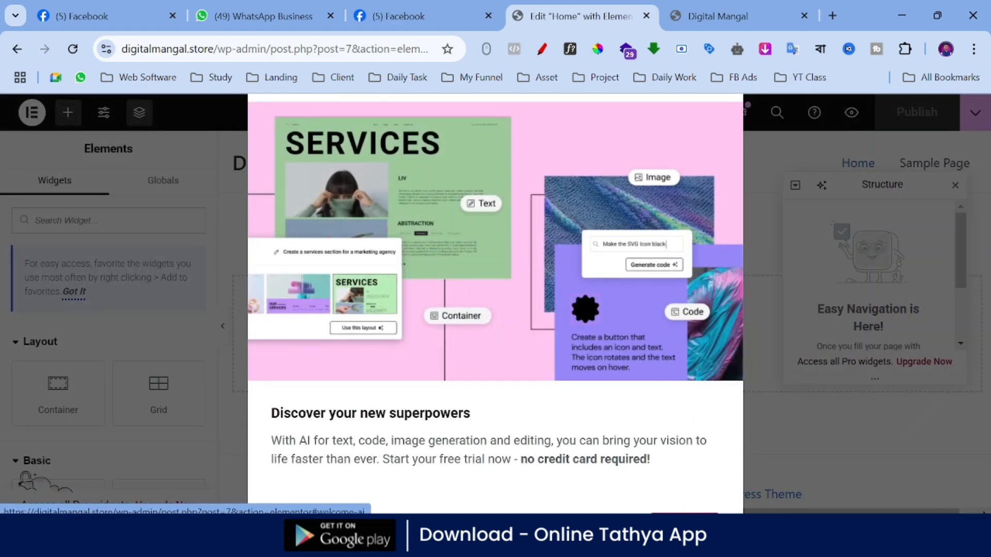
{"action": "key", "text": "ctrl+minus"}
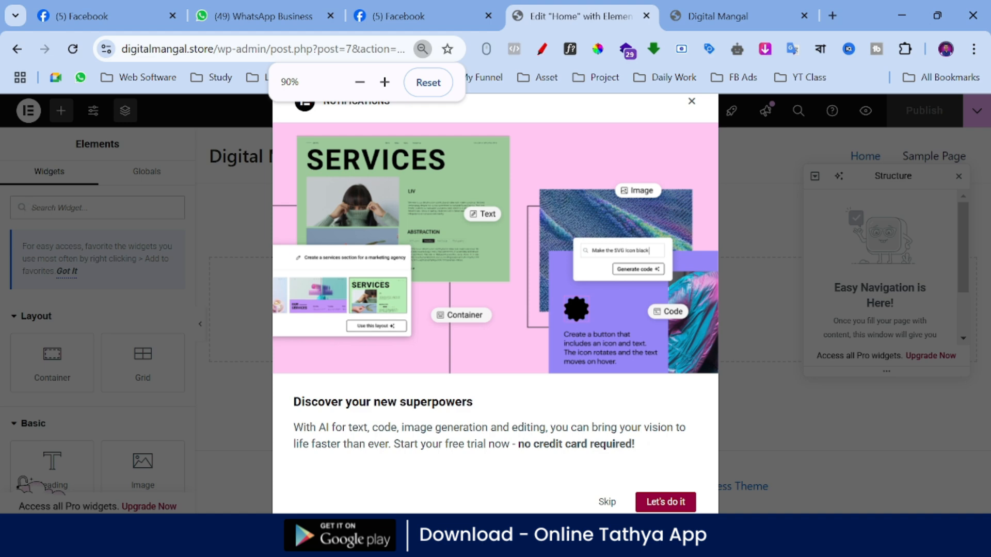
{"action": "left_click", "coordinate": [666, 502]}
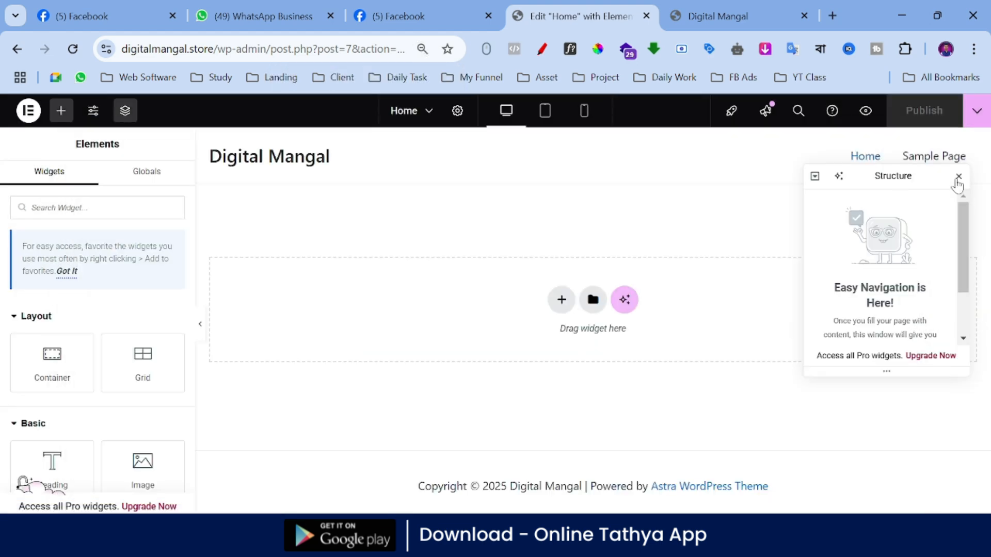
{"action": "left_click", "coordinate": [958, 177]}
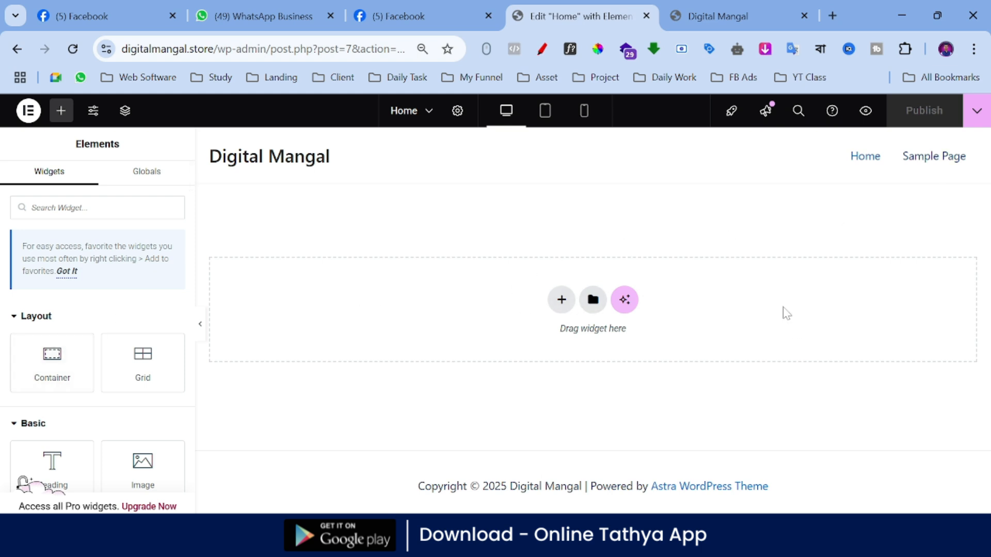
Step: Add a single-column Flexbox container with downward direction to the empty Home page
{"action": "left_click", "coordinate": [563, 302]}
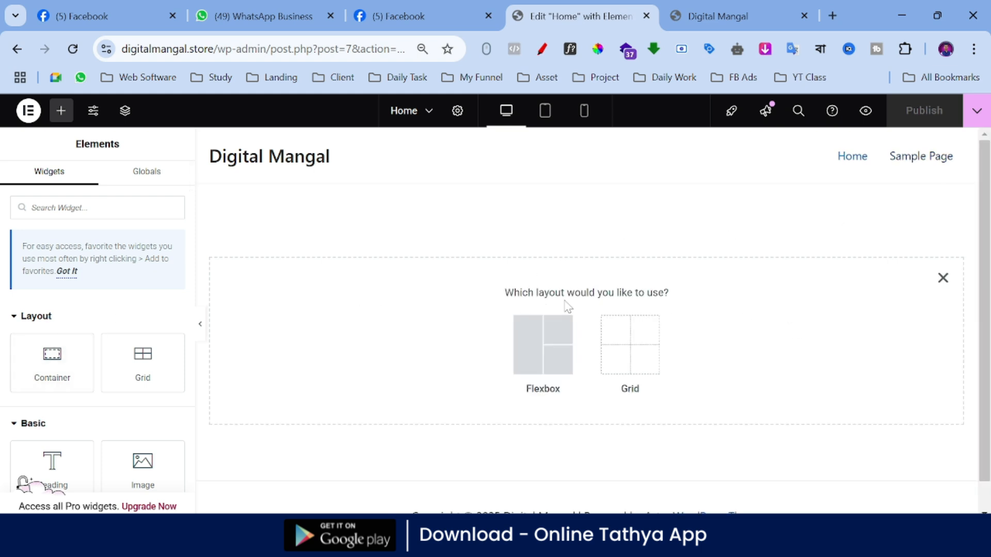
{"action": "left_click", "coordinate": [540, 349]}
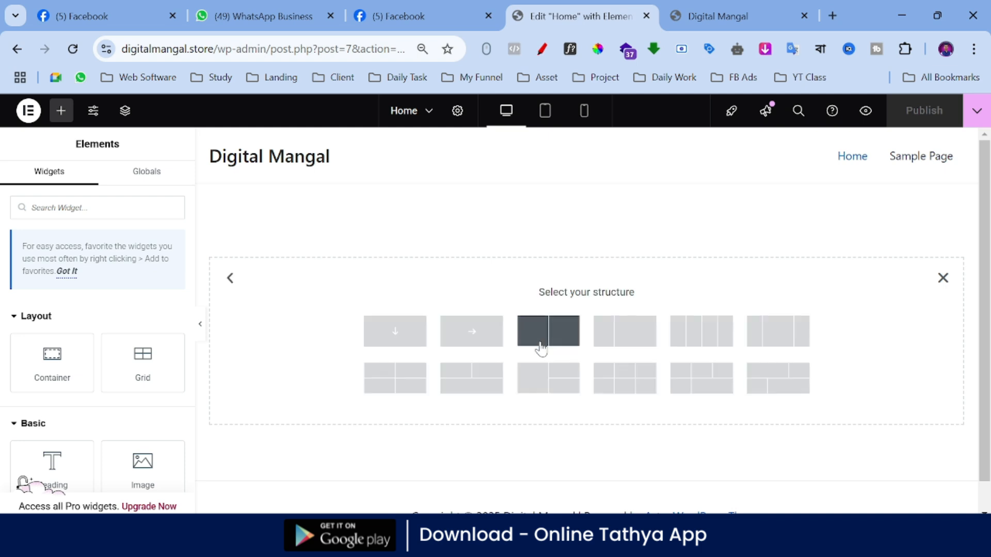
{"action": "left_click", "coordinate": [391, 340]}
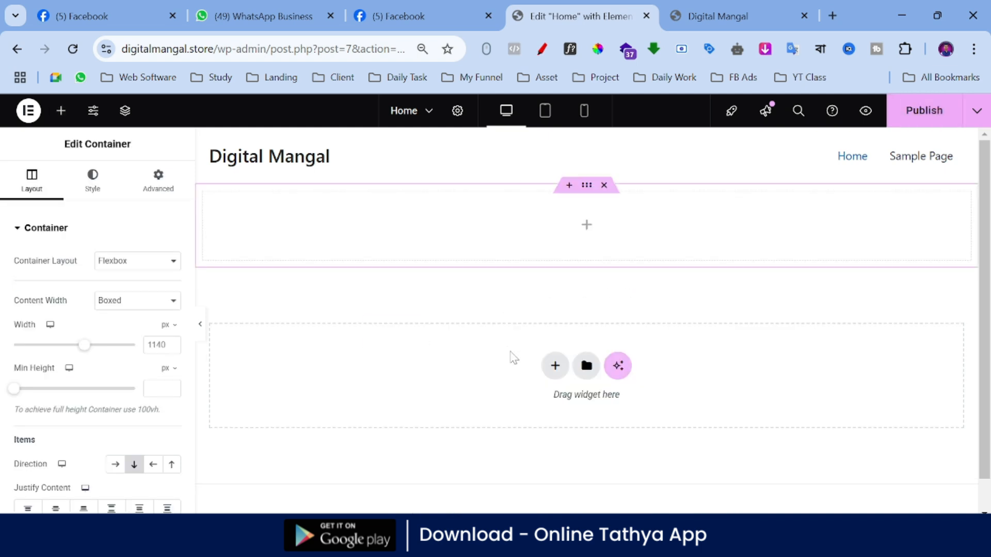
Step: Delete the single-column container and add a Flexbox container with two equal columns instead
{"action": "left_click", "coordinate": [555, 366]}
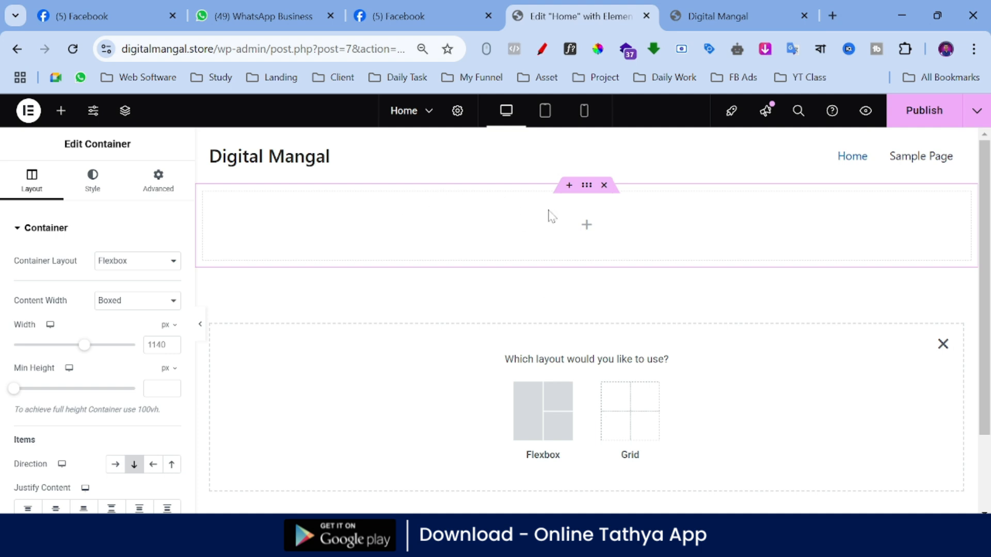
{"action": "left_click", "coordinate": [544, 428]}
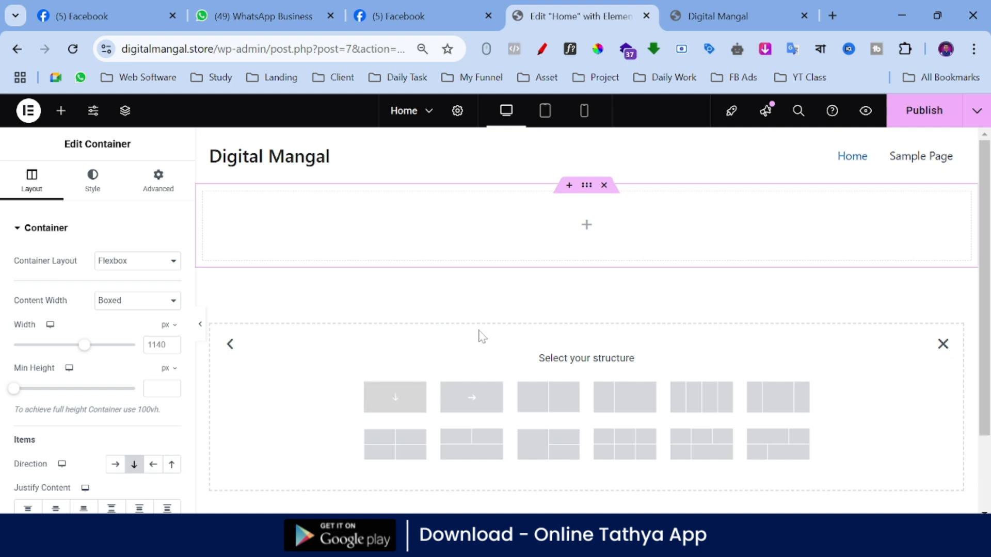
{"action": "left_click", "coordinate": [604, 186]}
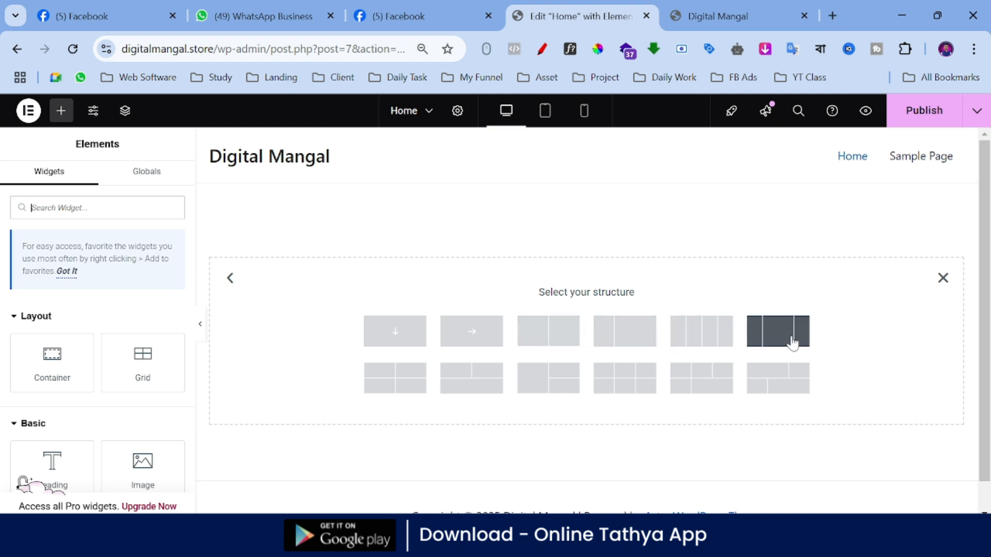
{"action": "left_click", "coordinate": [563, 342]}
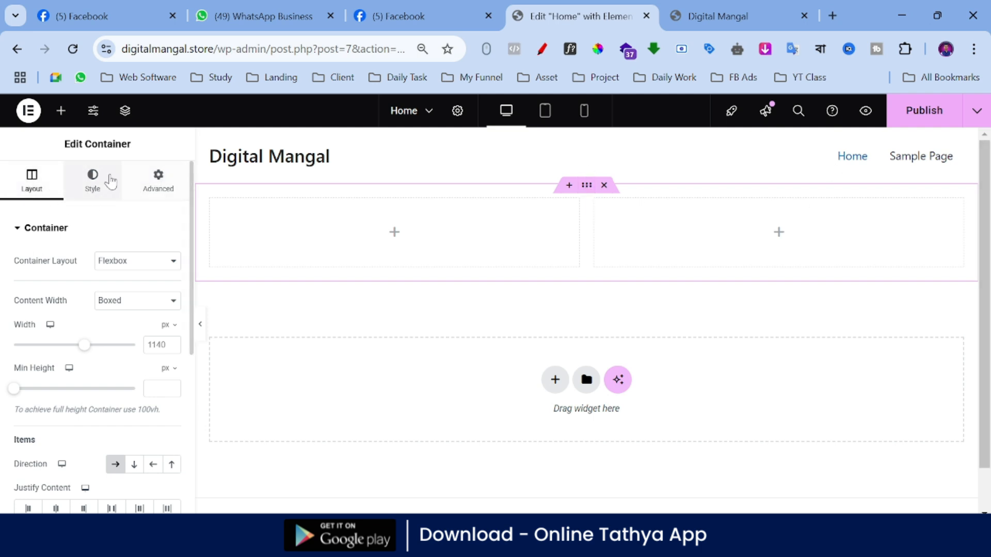
Step: Give the two-column container a Classic background in dark teal
{"action": "left_click", "coordinate": [103, 181]}
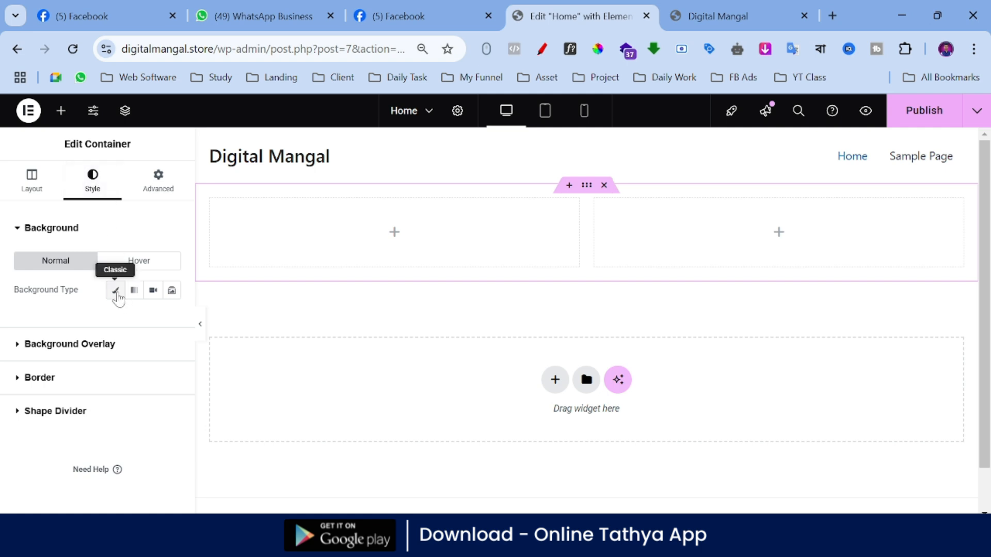
{"action": "left_click", "coordinate": [115, 291]}
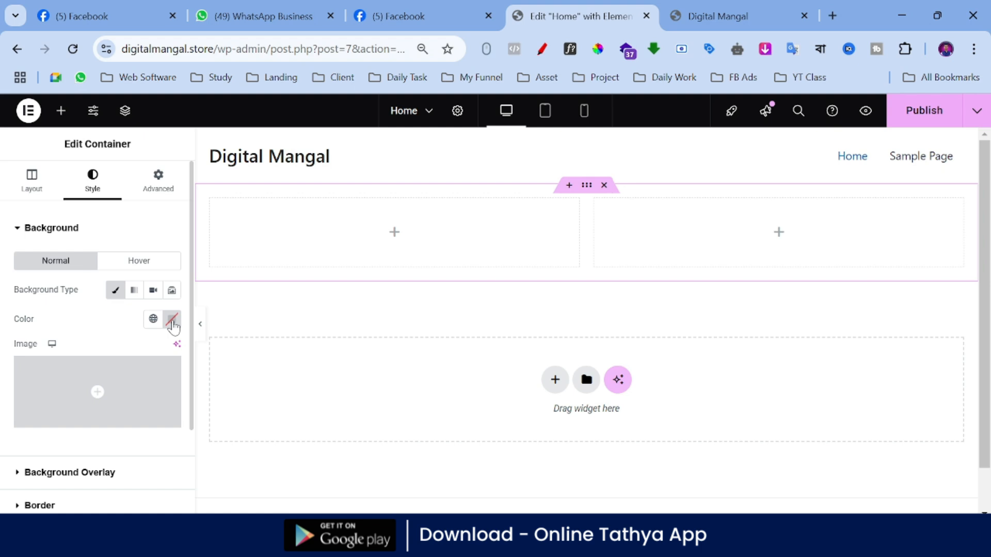
{"action": "left_click", "coordinate": [173, 325]}
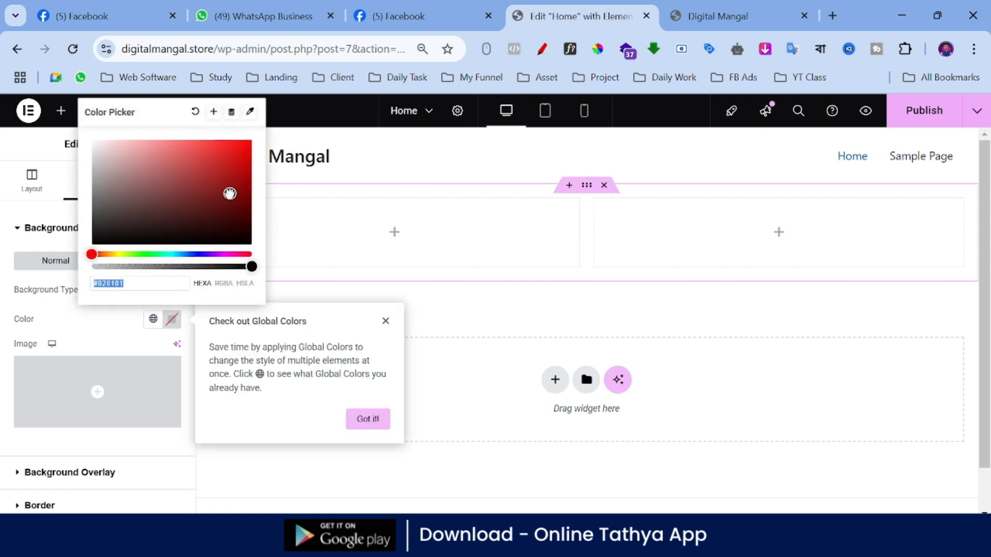
{"action": "left_click_drag", "start_coordinate": [228, 192], "coordinate": [245, 215]}
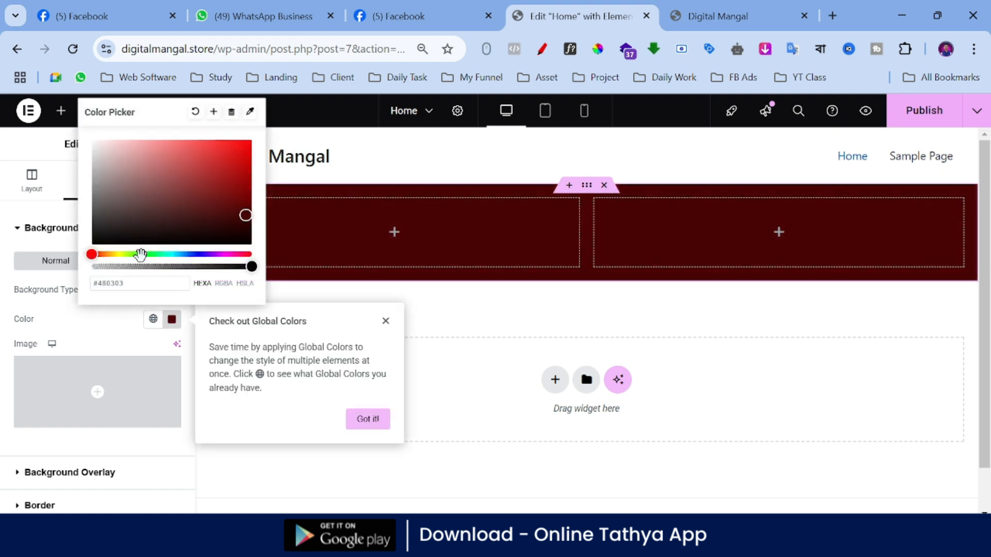
{"action": "left_click_drag", "start_coordinate": [139, 254], "coordinate": [177, 255]}
{"action": "left_click_drag", "start_coordinate": [244, 216], "coordinate": [2, 273]}
{"action": "left_click", "coordinate": [2, 273]}
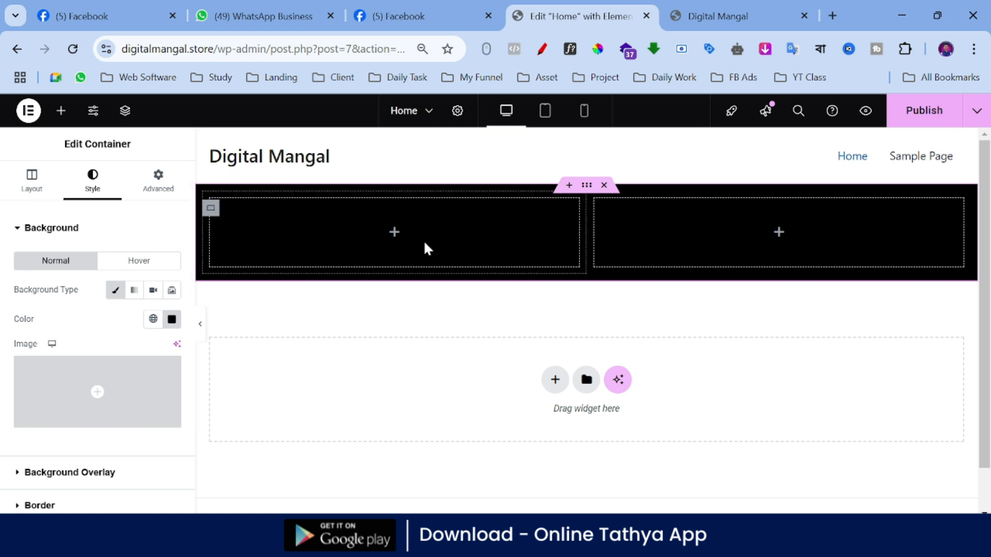
{"action": "left_click", "coordinate": [172, 319]}
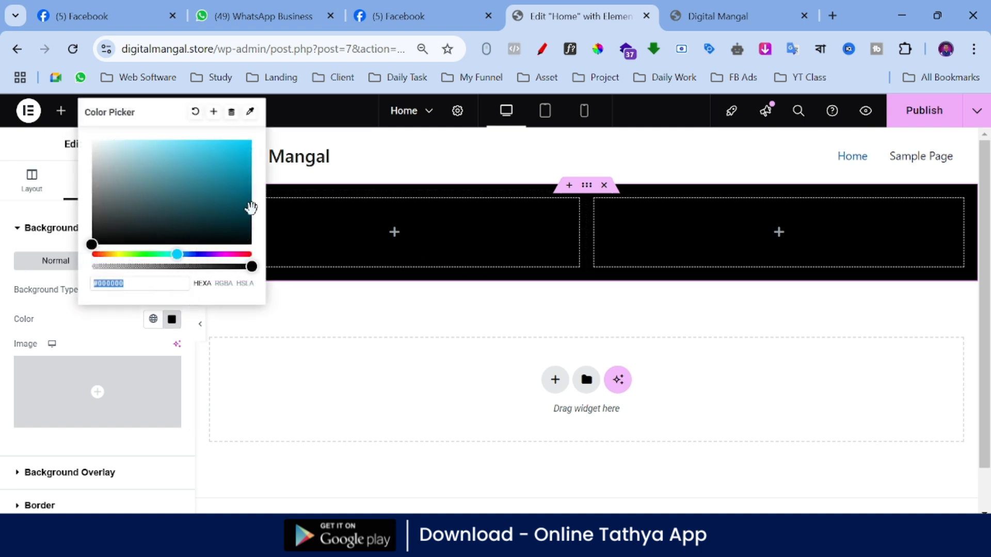
{"action": "left_click_drag", "start_coordinate": [251, 207], "coordinate": [253, 198]}
{"action": "left_click", "coordinate": [334, 304]}
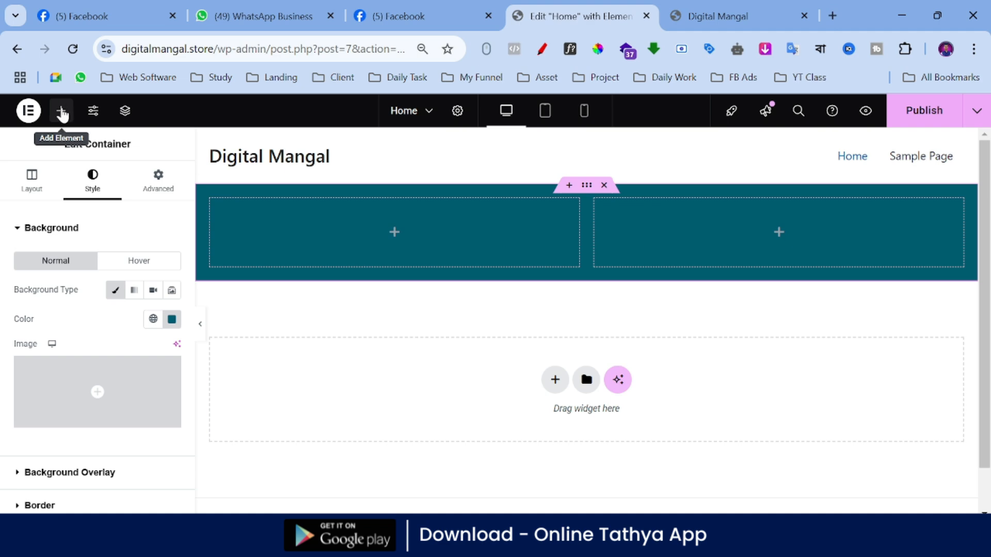
Step: Place an Image widget in the right-hand column of the teal container
{"action": "left_click", "coordinate": [61, 111]}
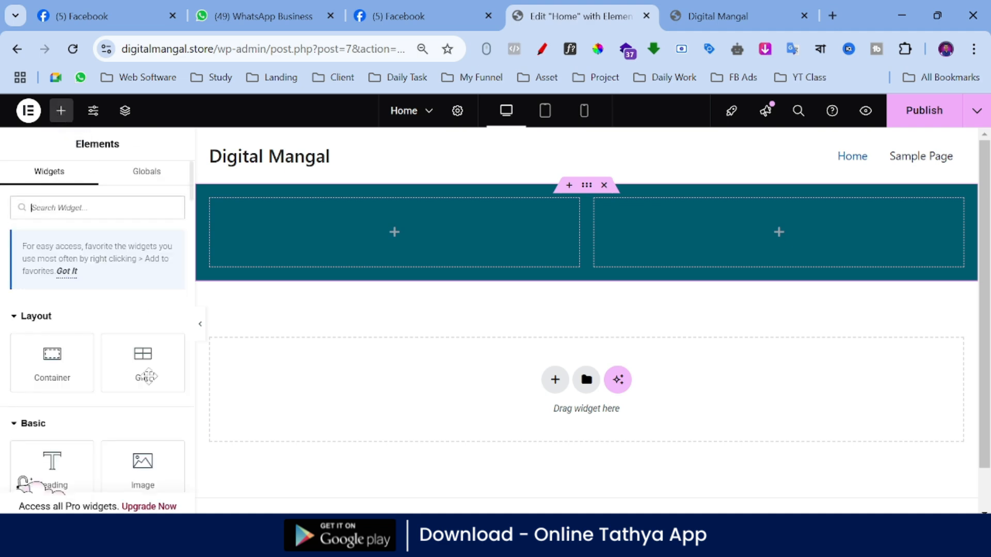
{"action": "scroll", "coordinate": [124, 423], "scroll_direction": "down", "scroll_amount": 2}
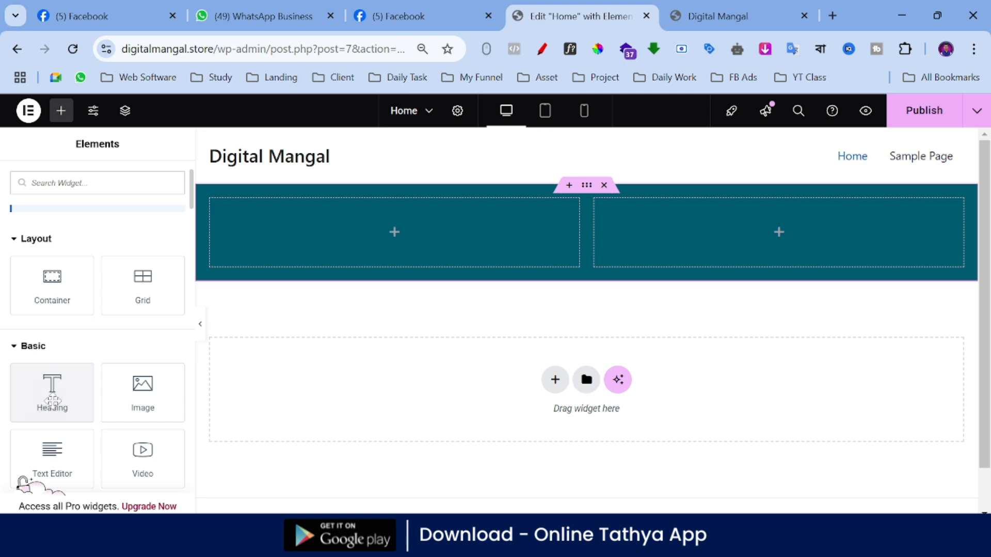
{"action": "left_click_drag", "start_coordinate": [148, 397], "coordinate": [728, 237]}
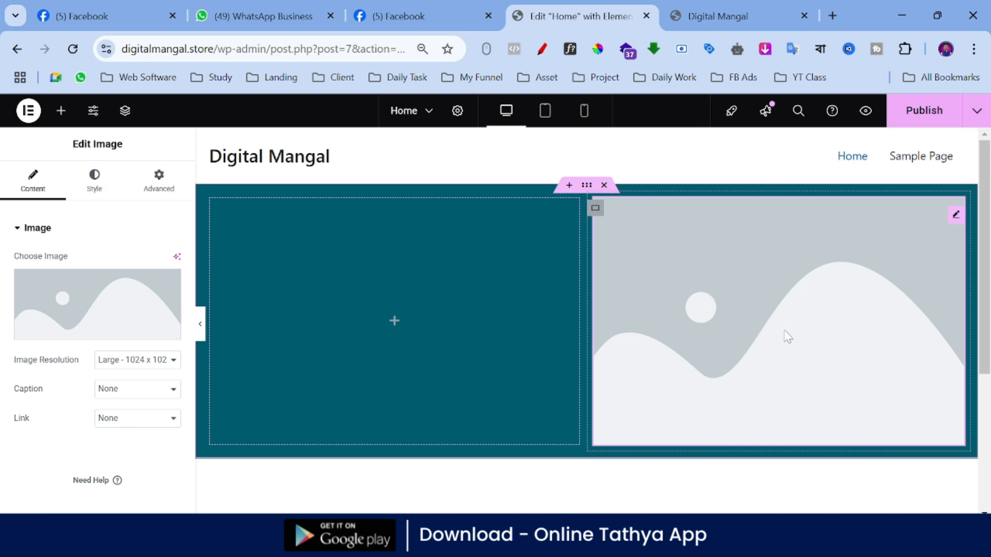
Step: Outline the site header strip with the red annotation pen and exit the annotation tool
{"action": "mouse_move", "coordinate": [64, 329]}
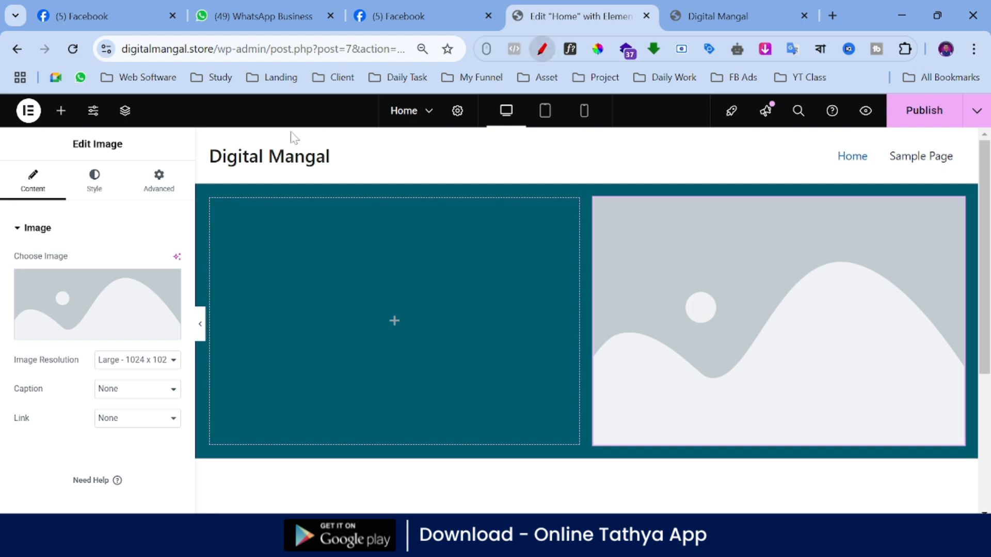
{"action": "left_click_drag", "start_coordinate": [202, 131], "coordinate": [909, 129]}
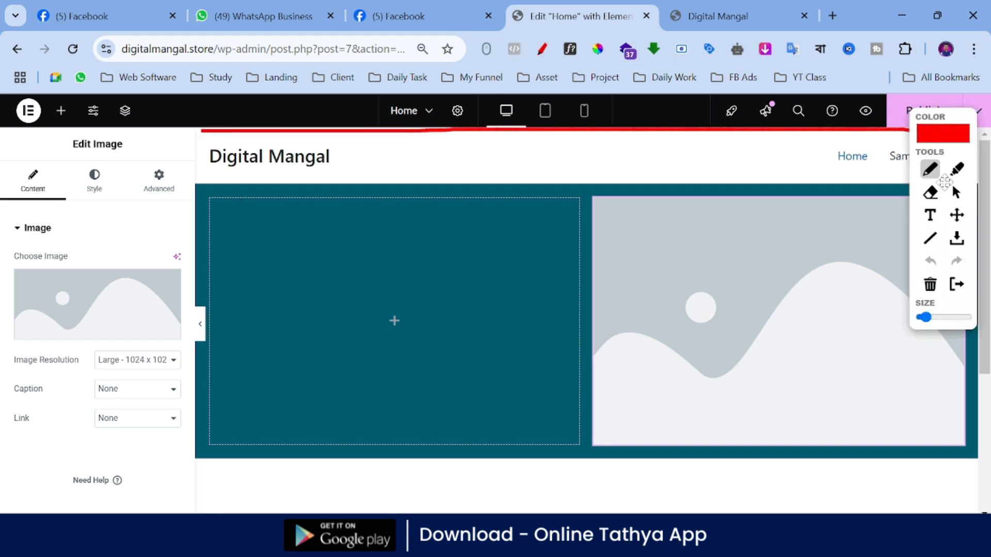
{"action": "mouse_move", "coordinate": [908, 188]}
{"action": "left_mouse_down"}
{"action": "mouse_move", "coordinate": [230, 200]}
{"action": "mouse_move", "coordinate": [196, 118]}
{"action": "left_mouse_up"}
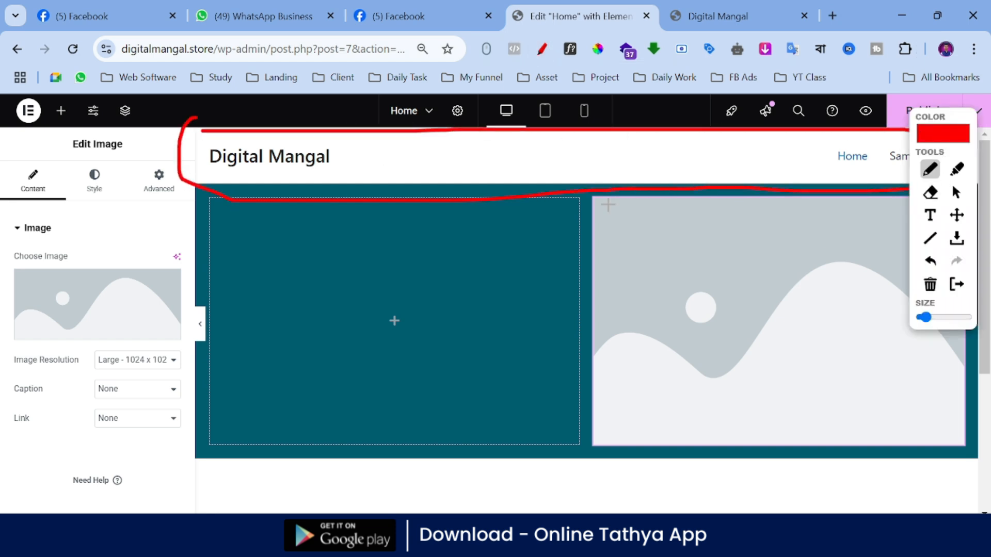
{"action": "left_click", "coordinate": [957, 283]}
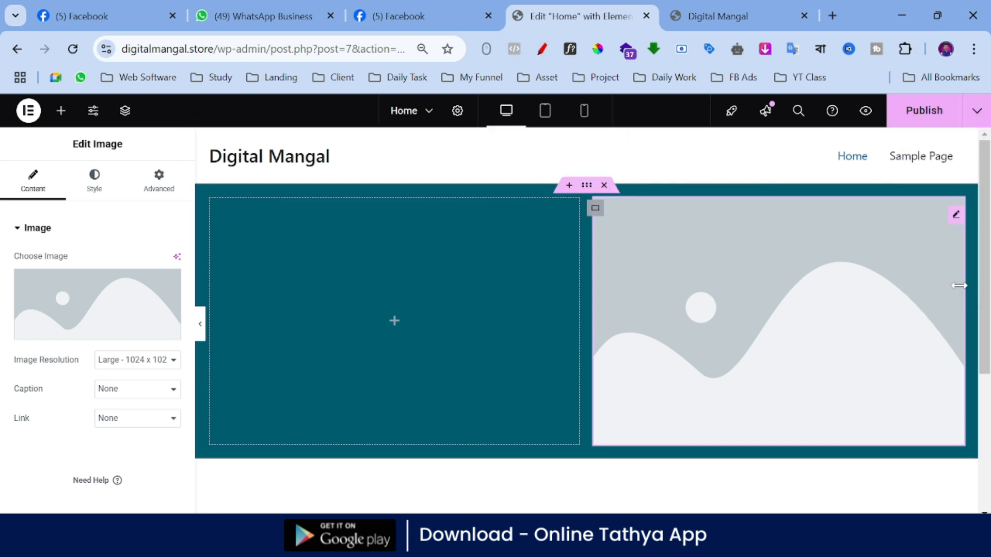
Step: Start a file upload for the Image widget's picture and go to the Desktop folder
{"action": "left_click", "coordinate": [75, 333]}
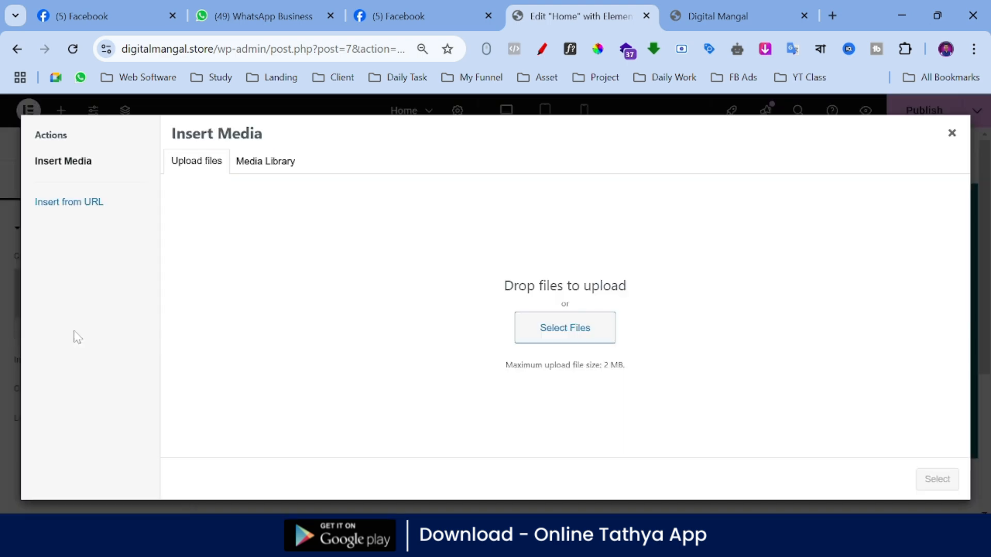
{"action": "left_click", "coordinate": [560, 330]}
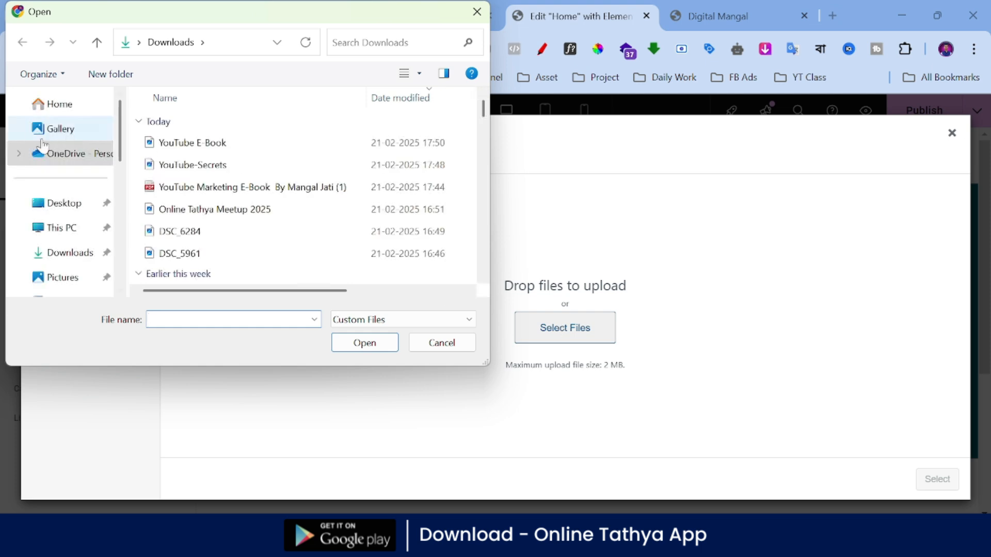
{"action": "left_click", "coordinate": [69, 210]}
Step: Look through the Desktop contents and open the My Photos folder
{"action": "scroll", "coordinate": [294, 188], "scroll_direction": "down", "scroll_amount": 5}
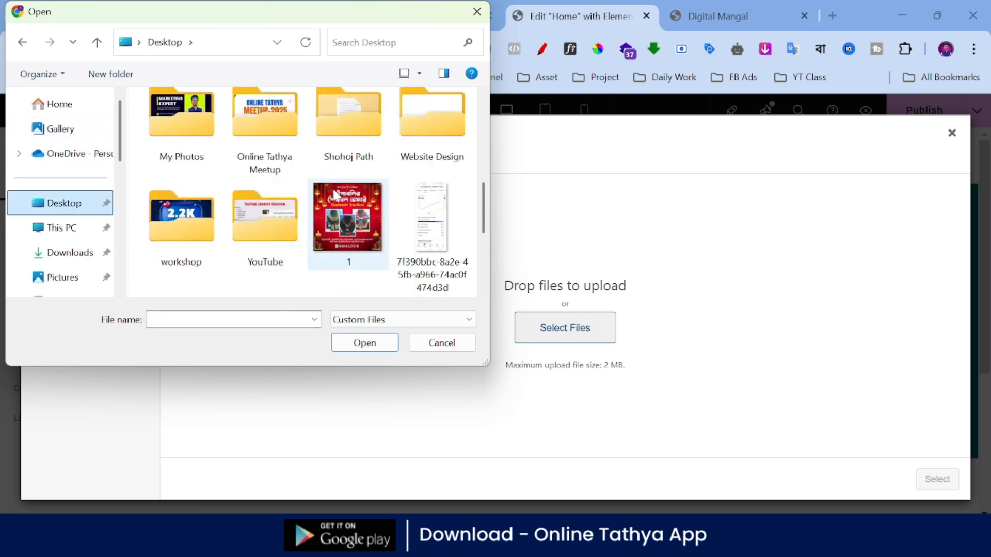
{"action": "scroll", "coordinate": [337, 195], "scroll_direction": "up", "scroll_amount": 10}
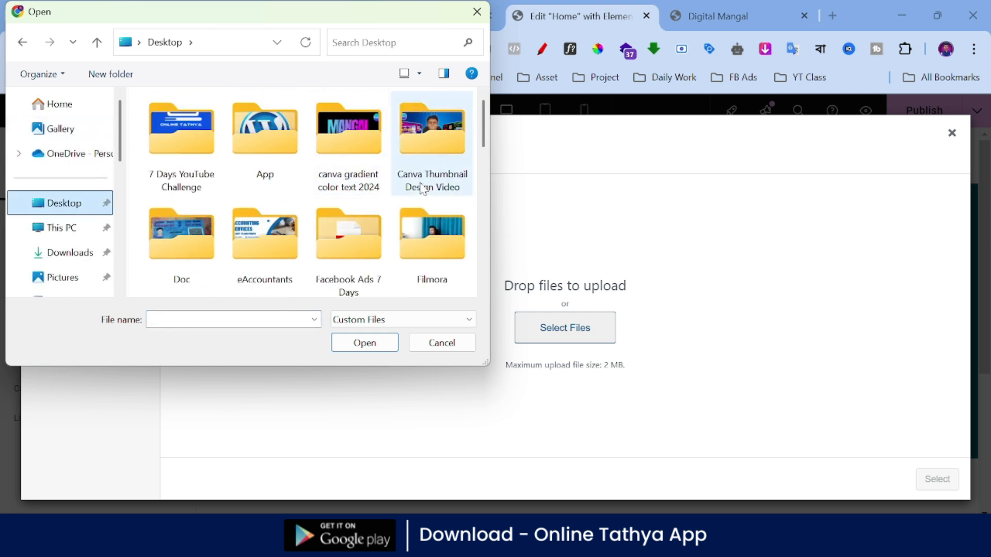
{"action": "scroll", "coordinate": [403, 186], "scroll_direction": "down", "scroll_amount": 3}
{"action": "scroll", "coordinate": [403, 183], "scroll_direction": "up", "scroll_amount": 2}
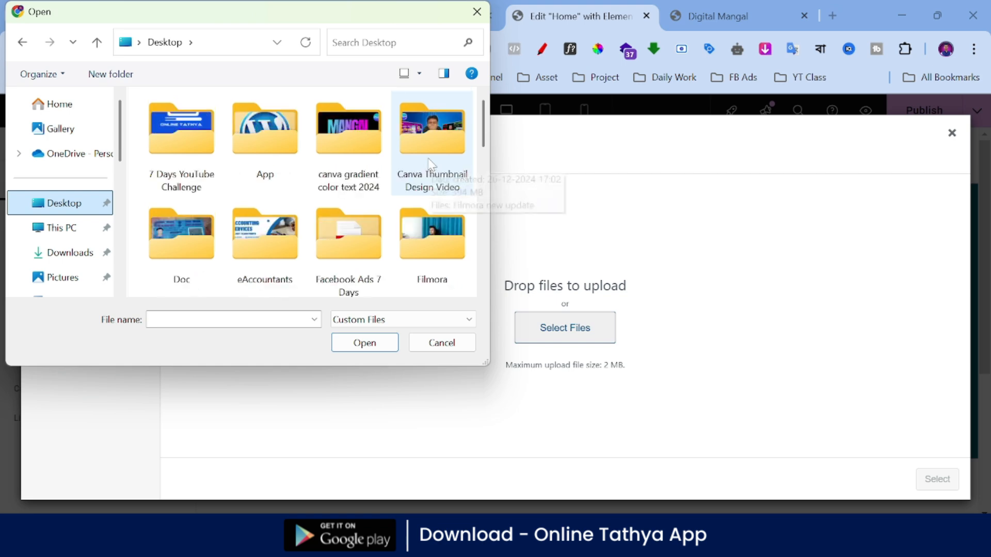
{"action": "scroll", "coordinate": [354, 184], "scroll_direction": "down", "scroll_amount": 10}
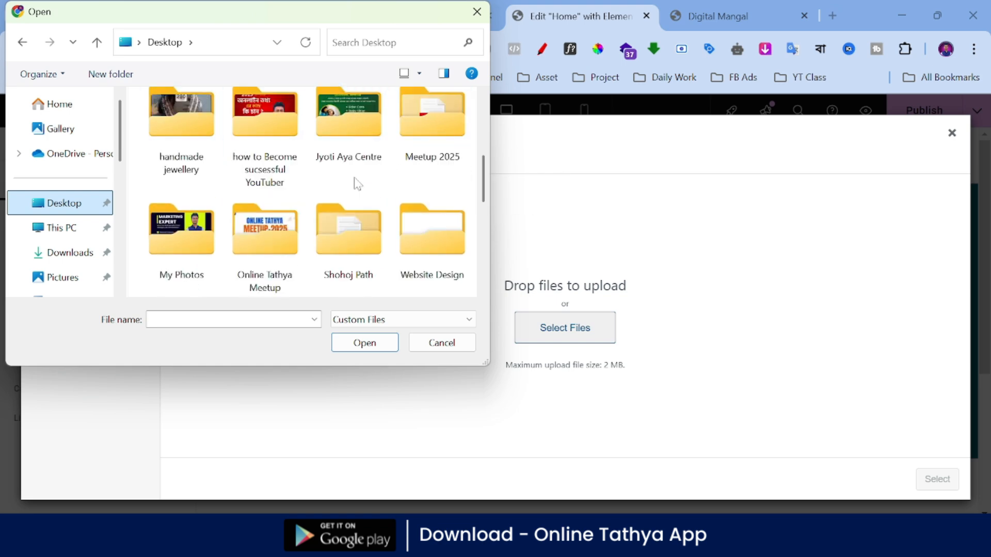
{"action": "scroll", "coordinate": [404, 181], "scroll_direction": "up", "scroll_amount": 10}
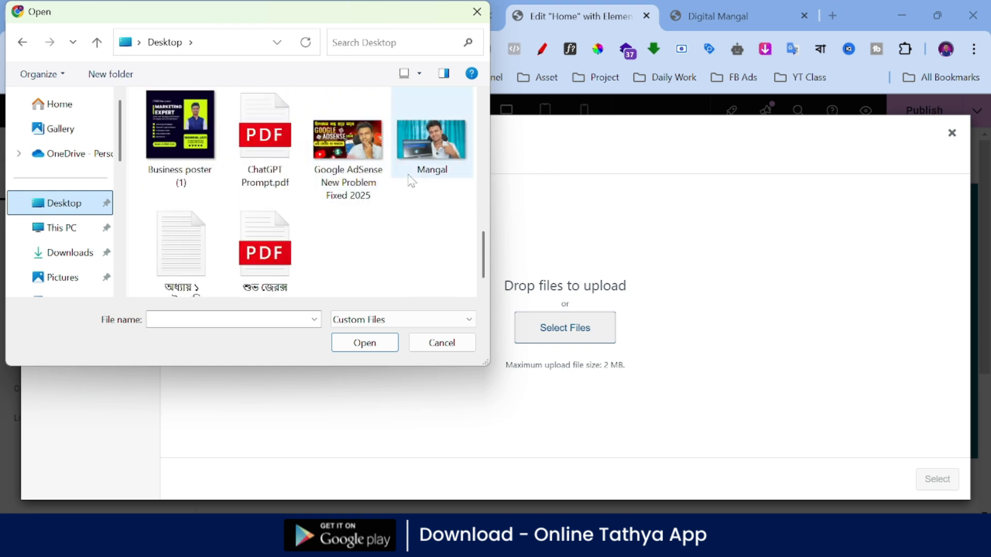
{"action": "scroll", "coordinate": [275, 179], "scroll_direction": "up", "scroll_amount": 3}
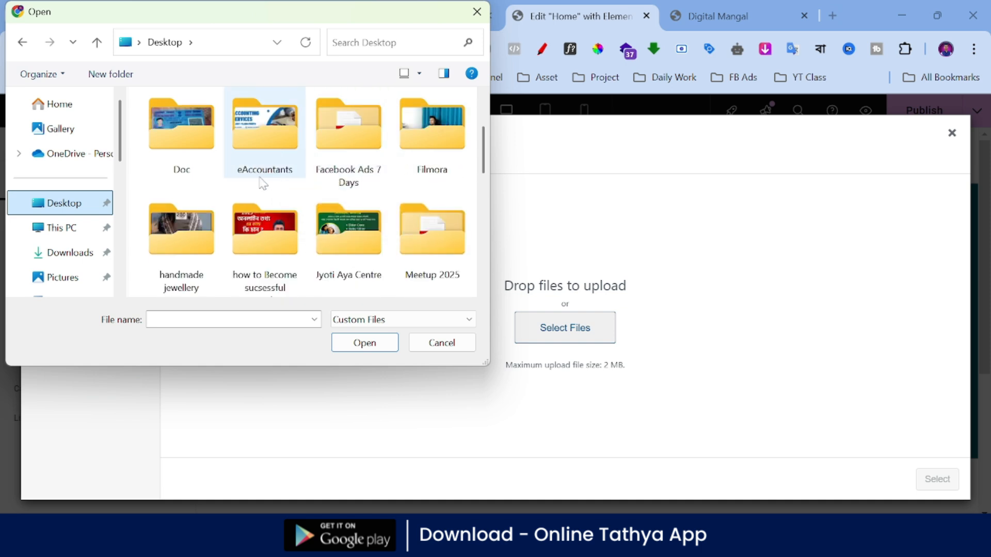
{"action": "scroll", "coordinate": [263, 176], "scroll_direction": "up", "scroll_amount": 2}
{"action": "scroll", "coordinate": [284, 169], "scroll_direction": "down", "scroll_amount": 2}
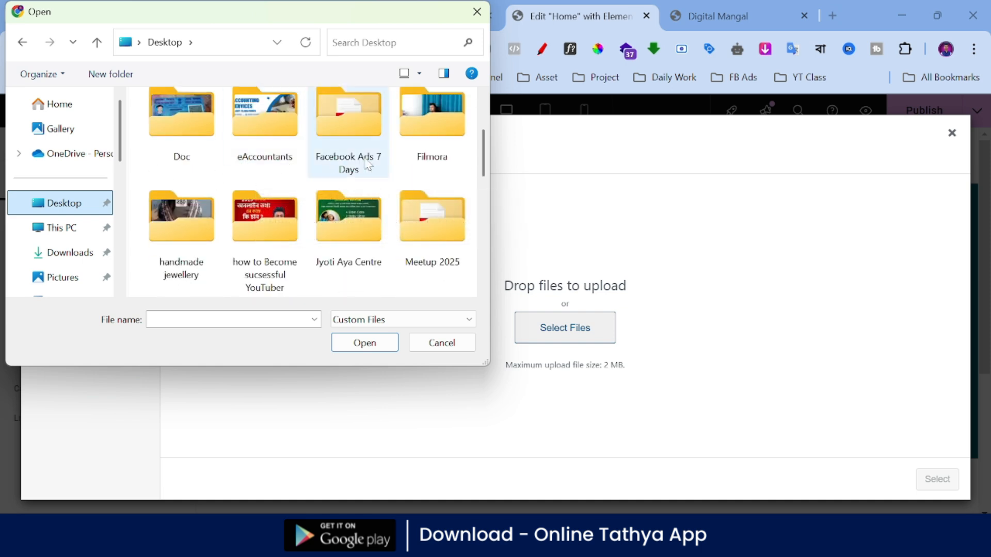
{"action": "scroll", "coordinate": [362, 163], "scroll_direction": "down", "scroll_amount": 3}
{"action": "double_click", "coordinate": [187, 151]}
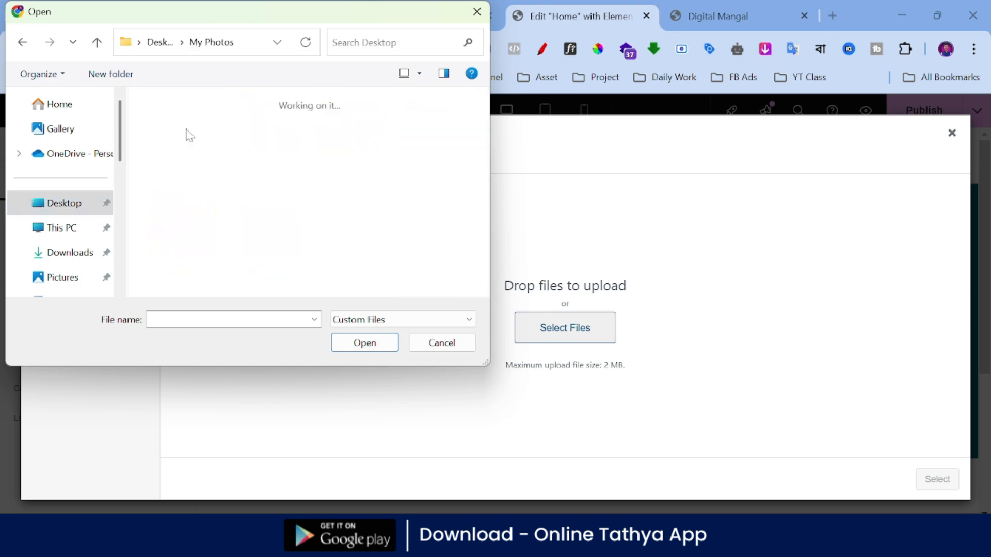
Step: Upload the round portrait logo with the purple ring from My Photos to the media library
{"action": "scroll", "coordinate": [394, 180], "scroll_direction": "down", "scroll_amount": 5}
{"action": "scroll", "coordinate": [397, 181], "scroll_direction": "down", "scroll_amount": 3}
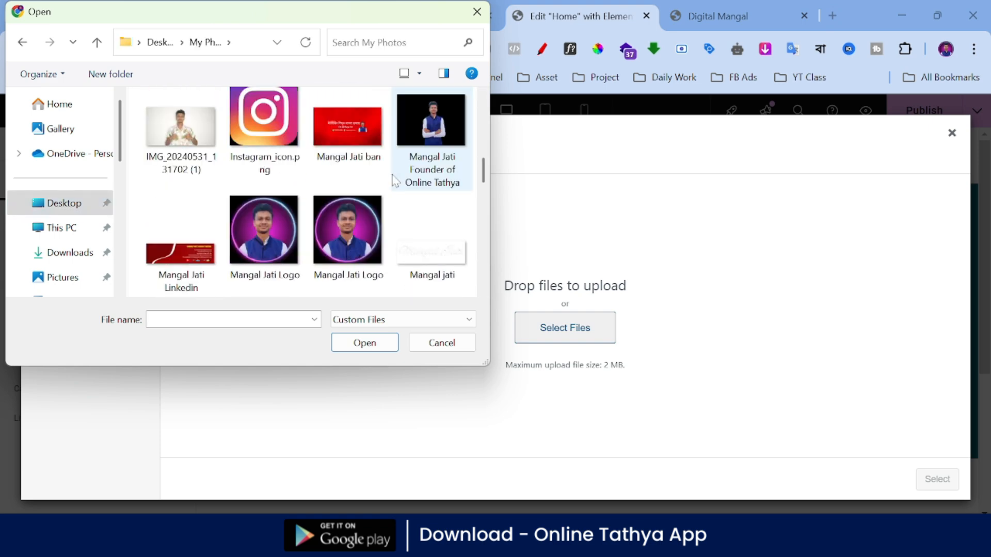
{"action": "scroll", "coordinate": [381, 176], "scroll_direction": "down", "scroll_amount": 3}
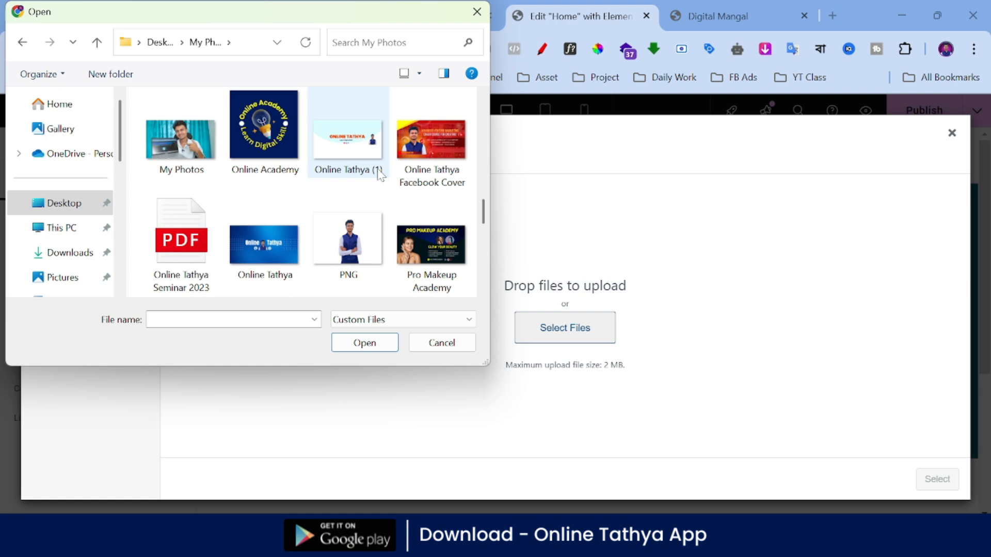
{"action": "scroll", "coordinate": [381, 176], "scroll_direction": "up", "scroll_amount": 3}
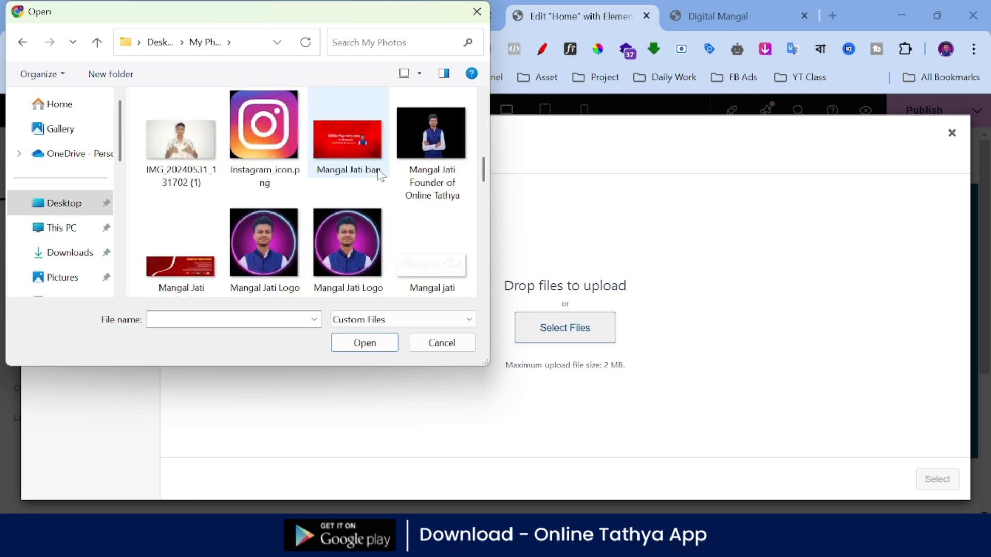
{"action": "left_click", "coordinate": [271, 227]}
{"action": "left_click", "coordinate": [367, 344]}
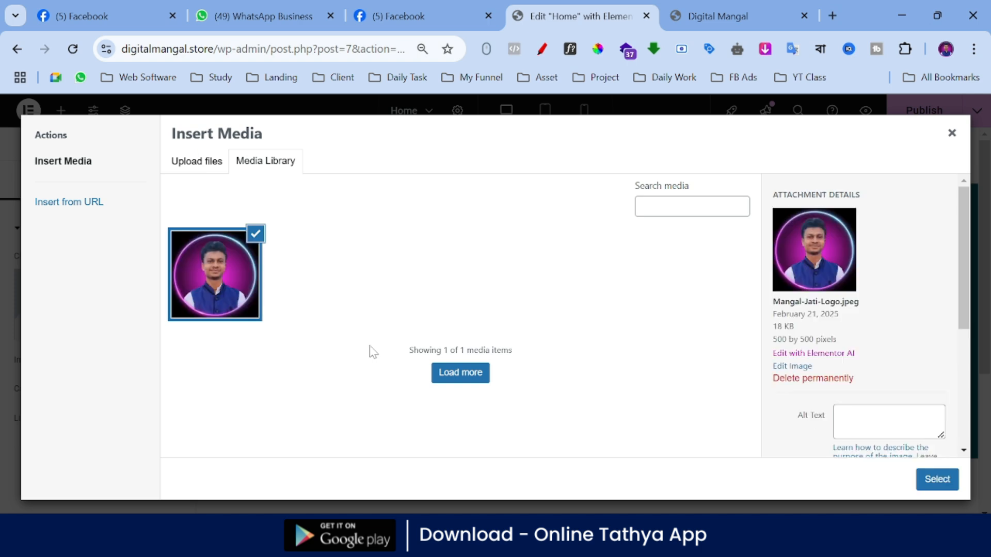
Step: Insert the uploaded round portrait logo into the Image widget and check how it looks in the hero section
{"action": "left_click", "coordinate": [937, 479]}
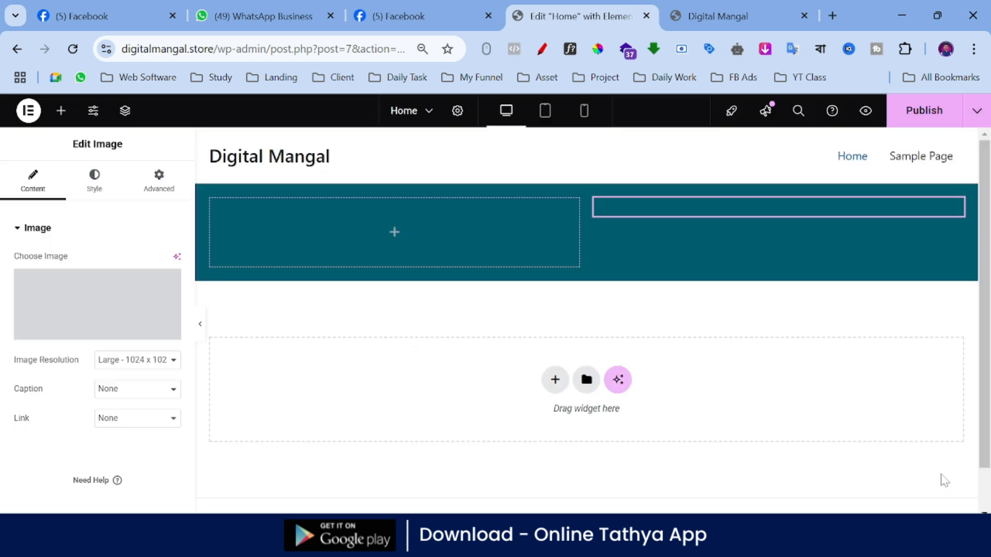
{"action": "scroll", "coordinate": [671, 282], "scroll_direction": "down", "scroll_amount": 2}
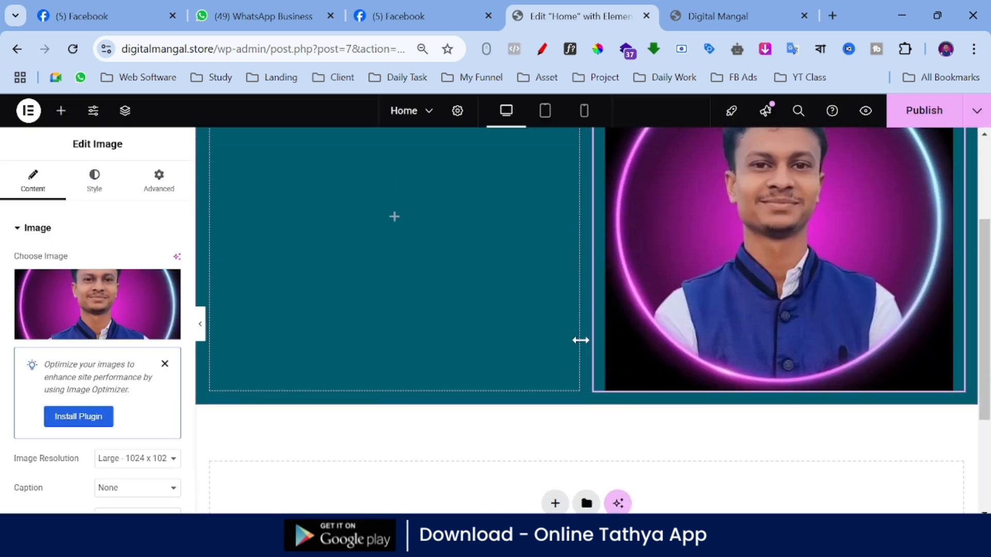
{"action": "scroll", "coordinate": [484, 336], "scroll_direction": "up", "scroll_amount": 3}
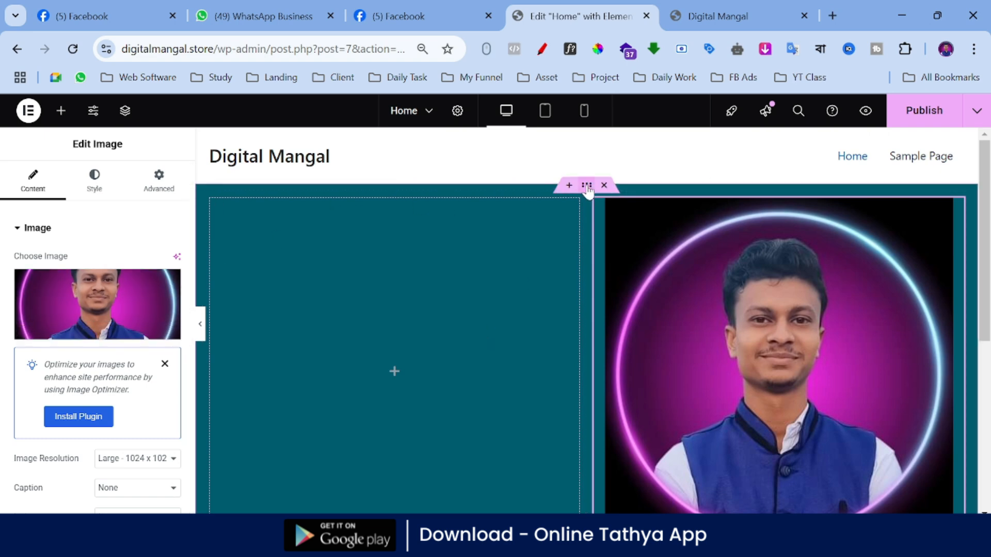
Step: Set the hero container's background color to #000000
{"action": "left_click", "coordinate": [587, 188]}
{"action": "left_click", "coordinate": [171, 319]}
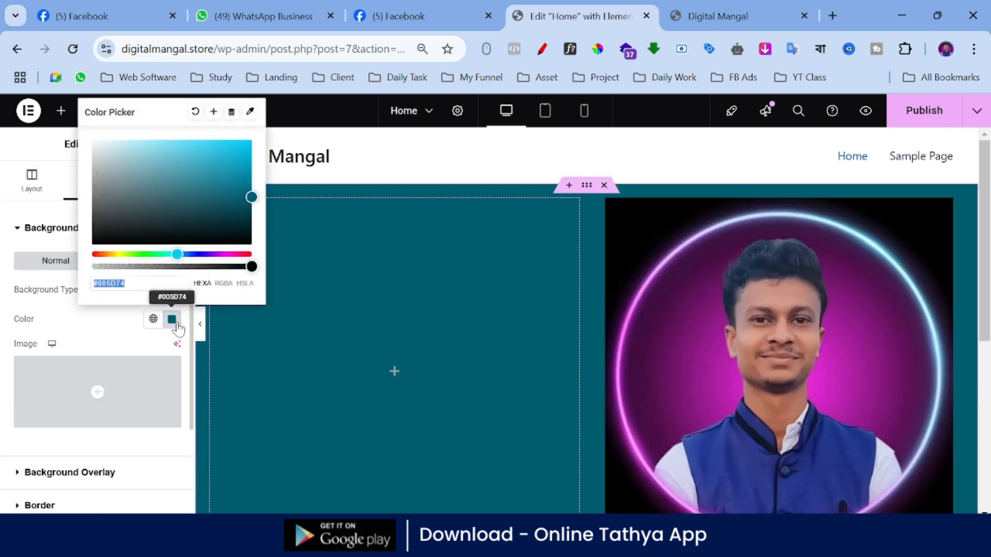
{"action": "type", "text": "#000000"}
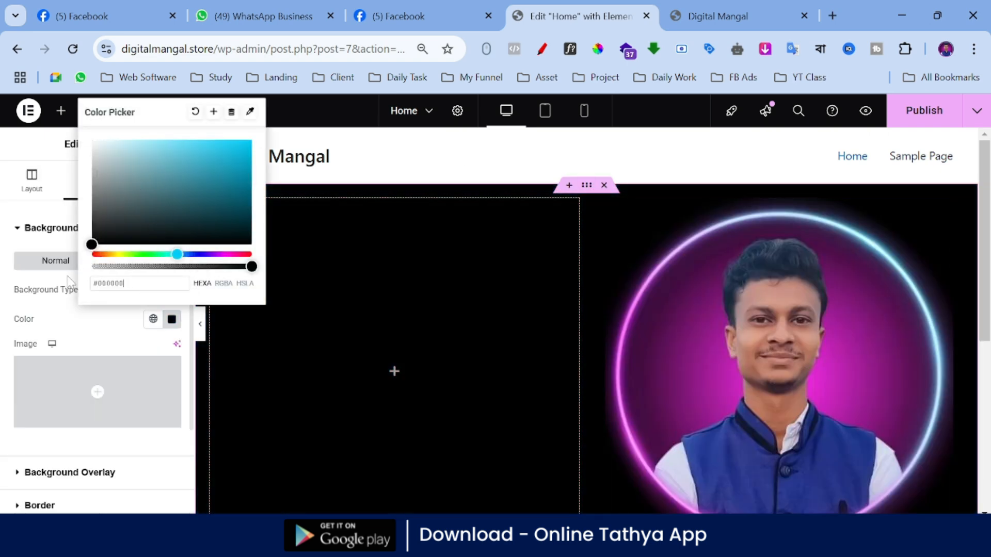
{"action": "left_click", "coordinate": [3, 333]}
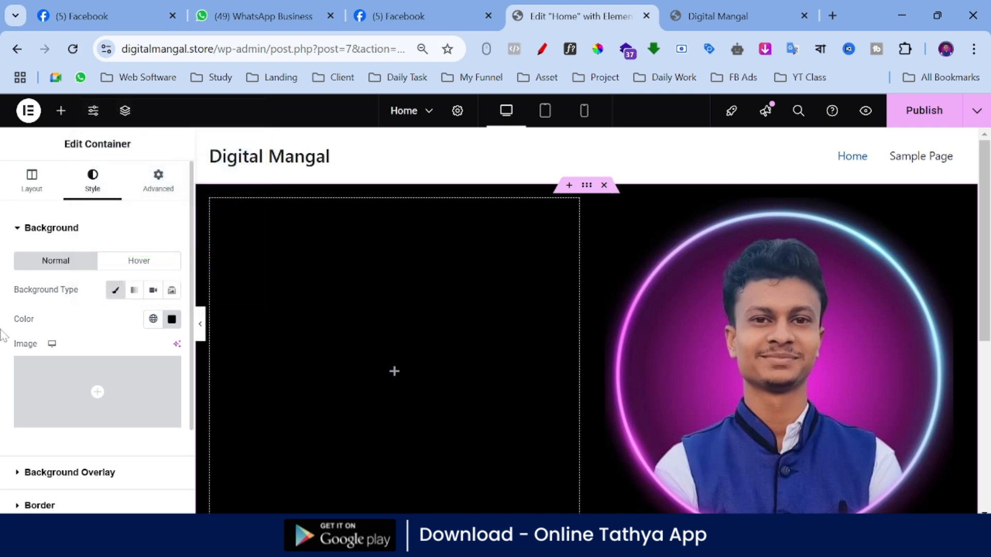
{"action": "left_click", "coordinate": [61, 111]}
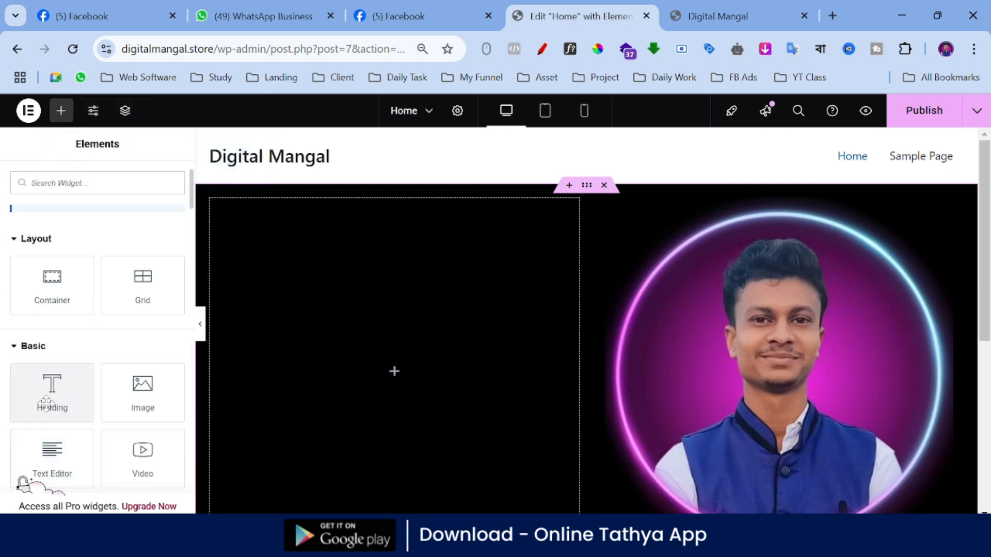
{"action": "left_click", "coordinate": [46, 402]}
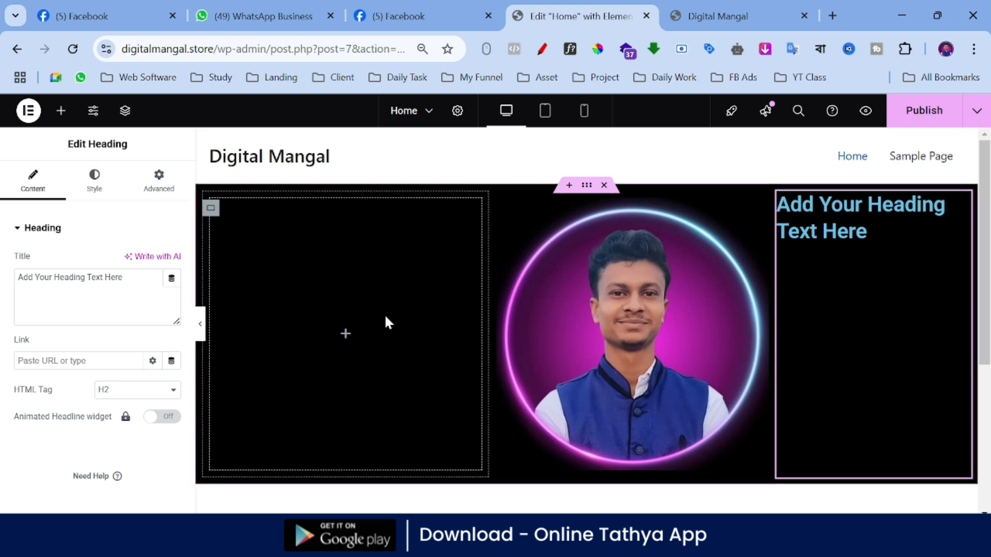
{"action": "key", "text": "ctrl+z"}
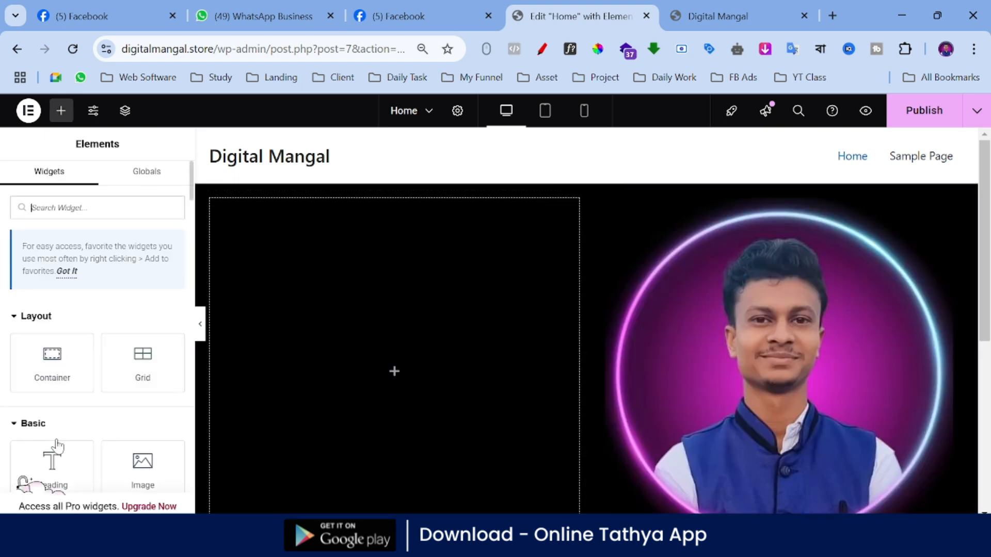
Step: Add a Heading widget to the empty column beside the portrait and set its title to "HI"
{"action": "left_click_drag", "start_coordinate": [55, 410], "coordinate": [370, 343]}
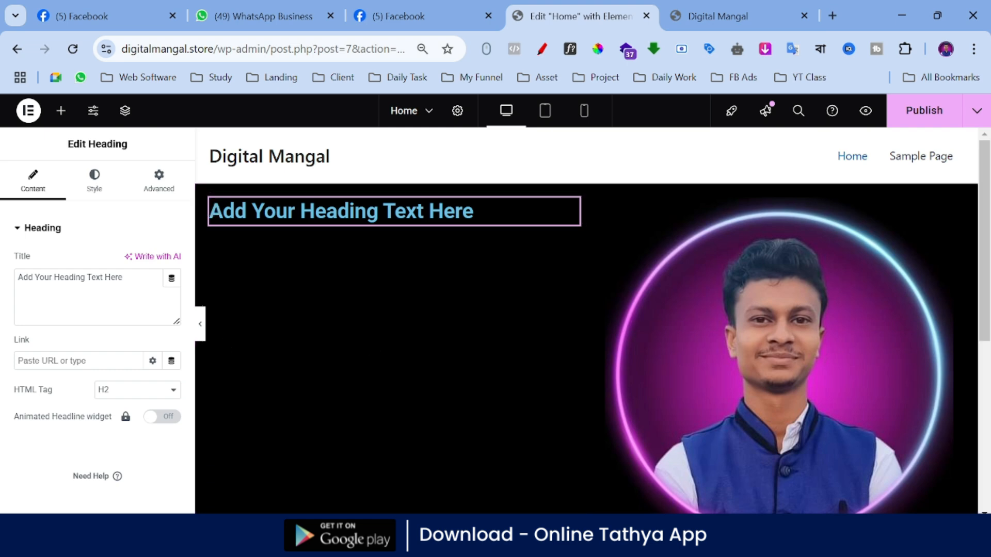
{"action": "key", "text": "ctrl+a"}
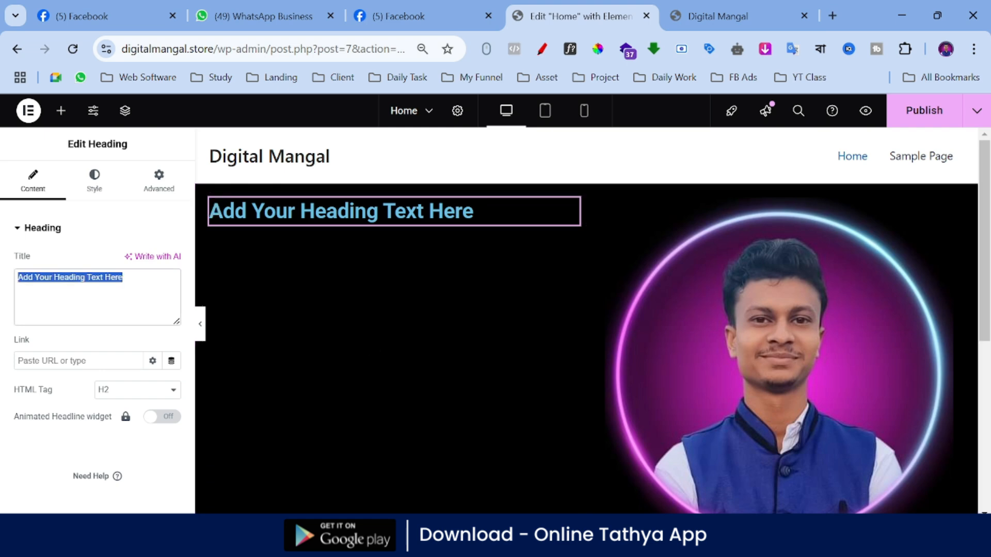
{"action": "type", "text": "Ho"}
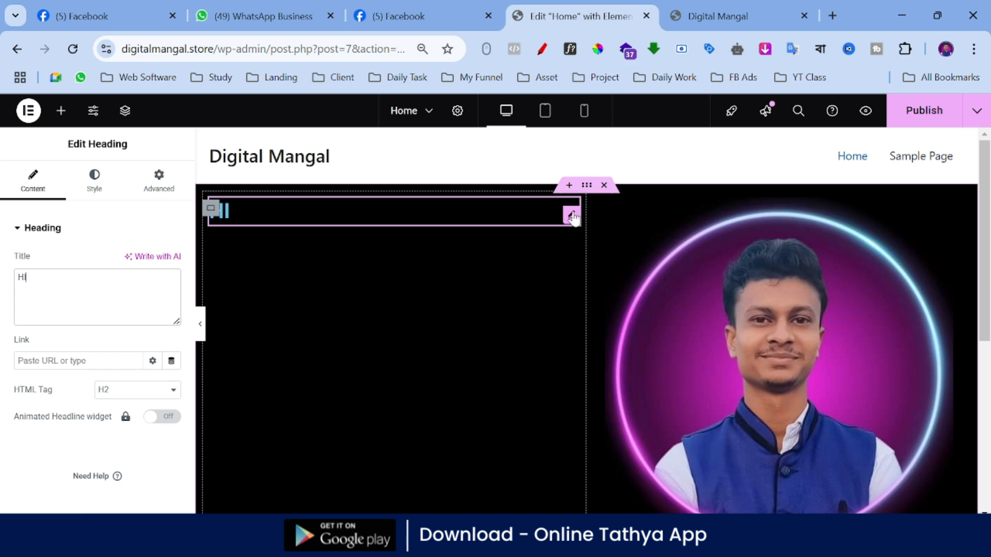
Step: Duplicate the "HI" heading and change the copy's title to "I am" followed by the person's full name
{"action": "right_click", "coordinate": [571, 220]}
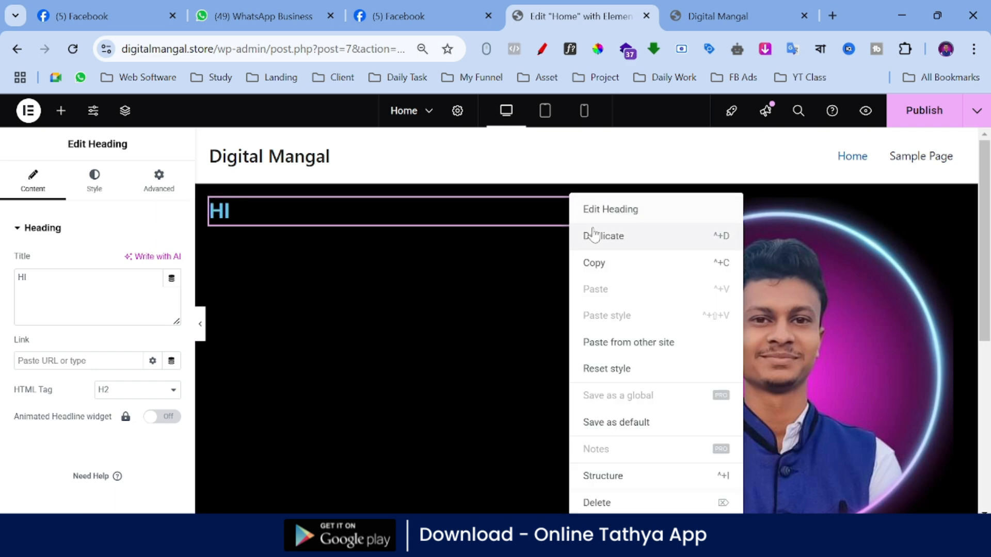
{"action": "left_click", "coordinate": [591, 233]}
{"action": "double_click", "coordinate": [22, 278]}
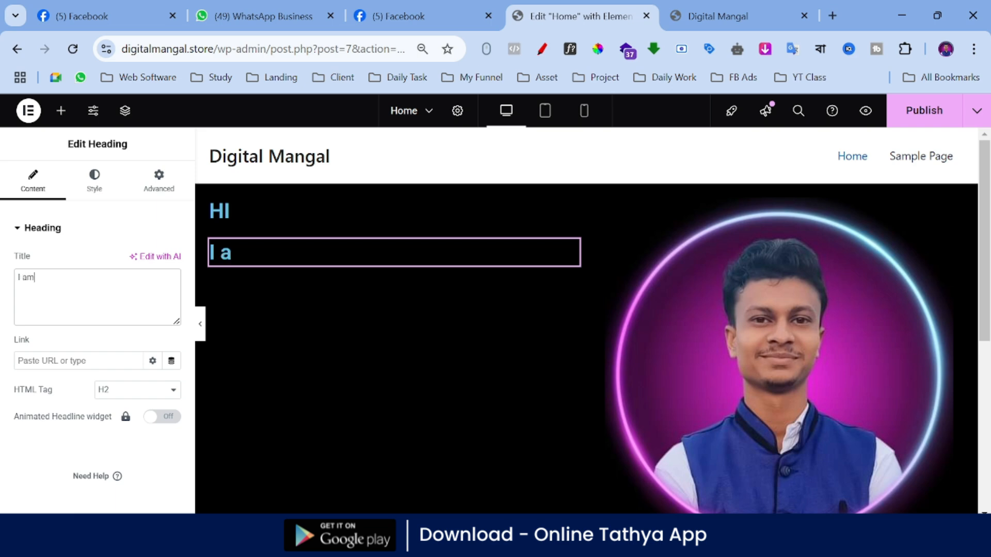
{"action": "type", "text": "I am Mangal Jati"}
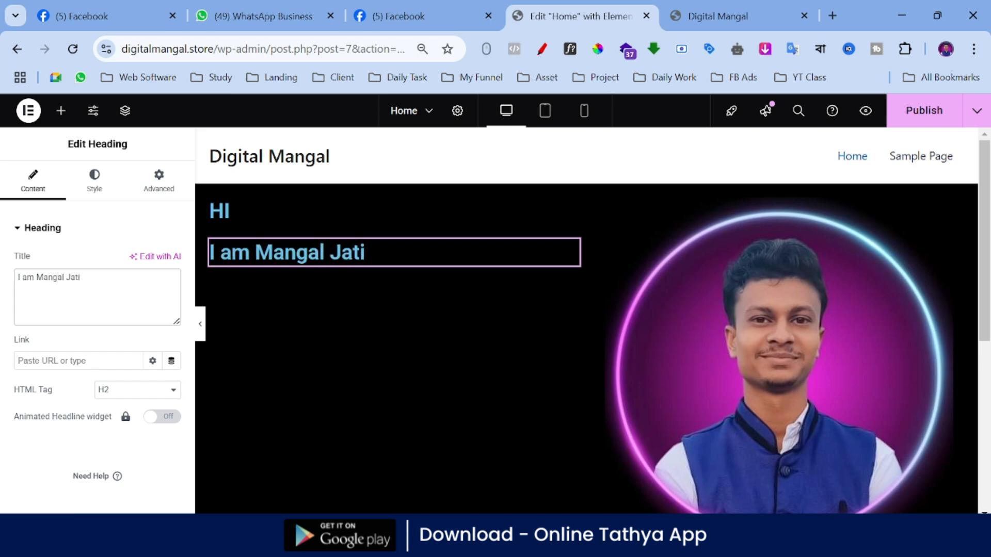
Step: Duplicate the name heading and change the copy's title to "Your Web developer"
{"action": "right_click", "coordinate": [571, 255]}
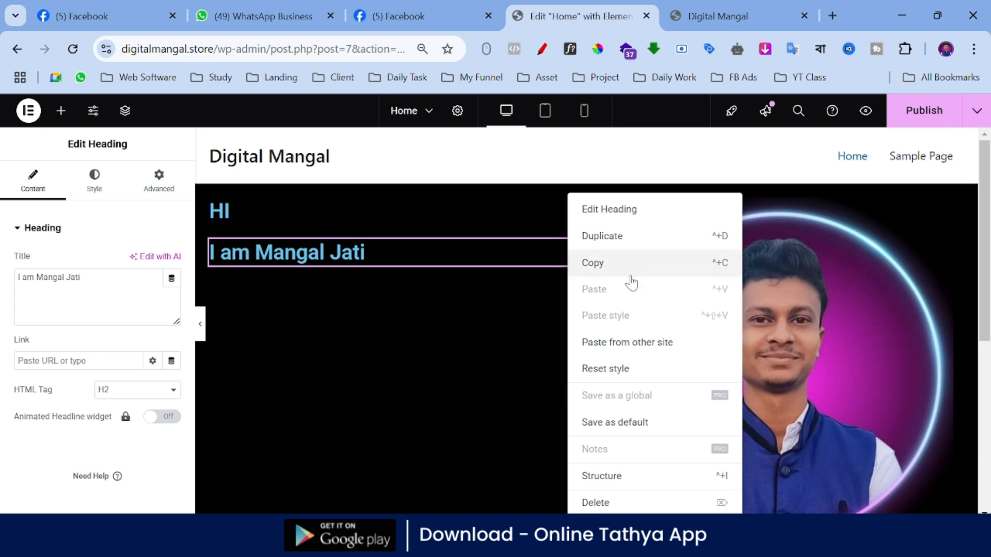
{"action": "left_click", "coordinate": [613, 240]}
{"action": "key", "text": "ctrl+a"}
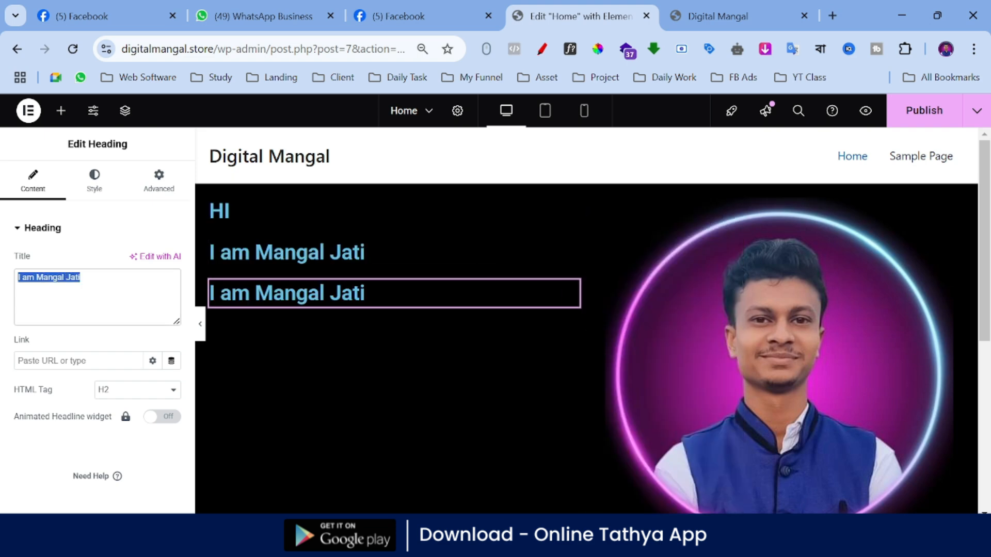
{"action": "type", "text": "We"}
{"action": "key", "text": "BackSpace"}
{"action": "key", "text": "BackSpace"}
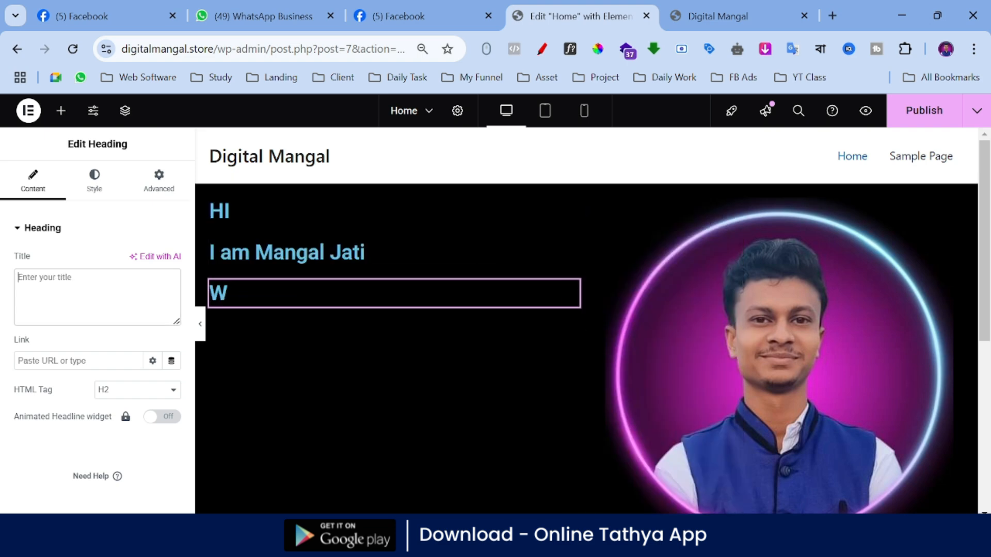
{"action": "type", "text": "Your"}
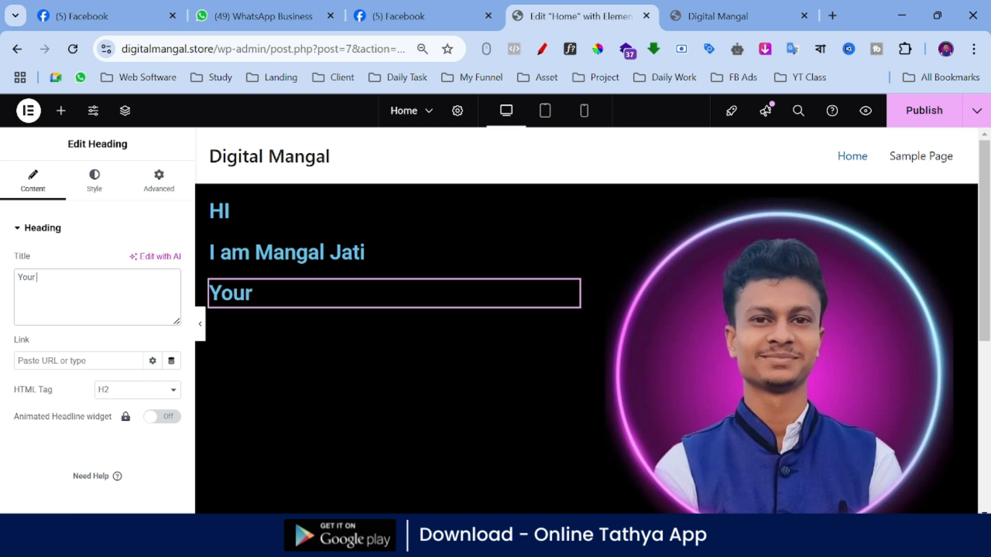
{"action": "type", "text": " Web deve"}
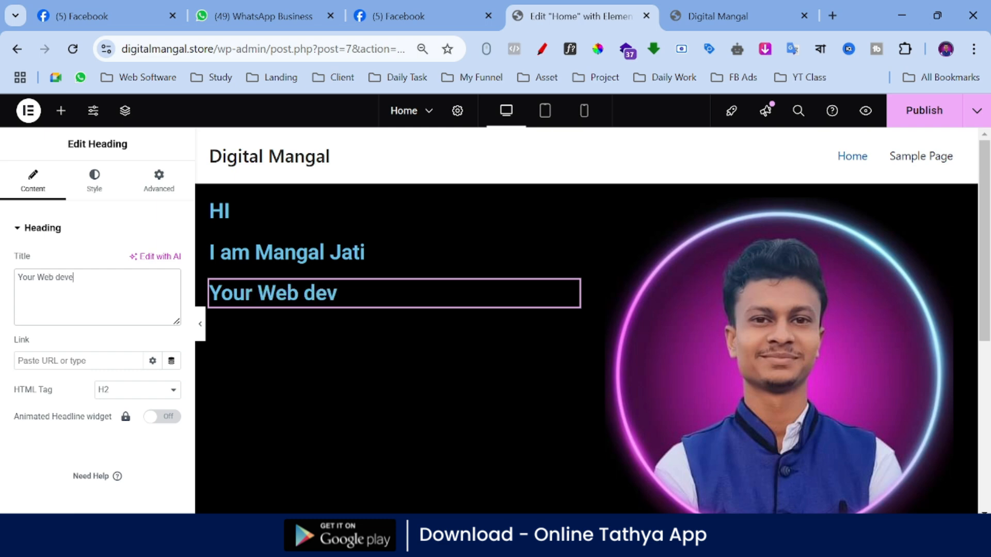
{"action": "type", "text": "loper"}
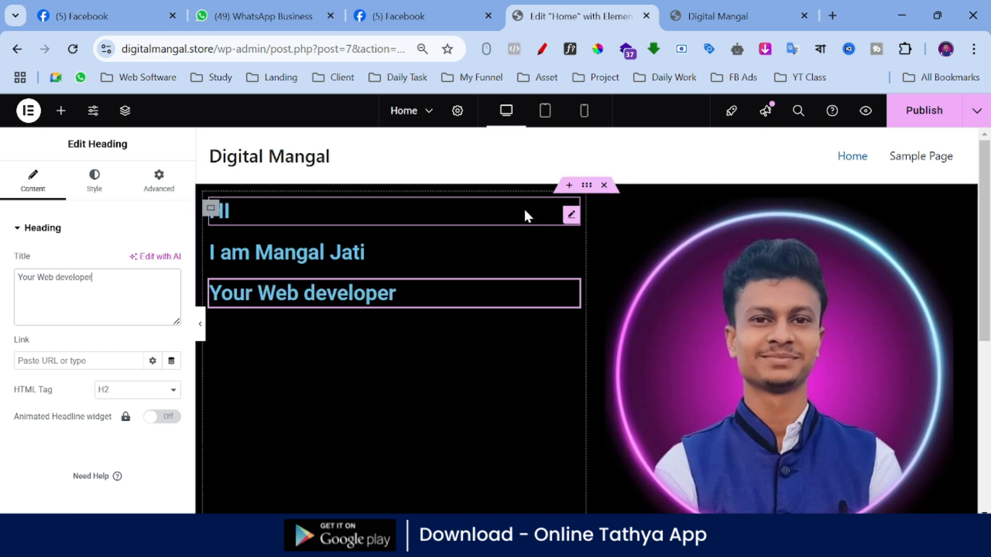
Step: Set the text color of the "HI" heading to white
{"action": "left_click", "coordinate": [570, 217]}
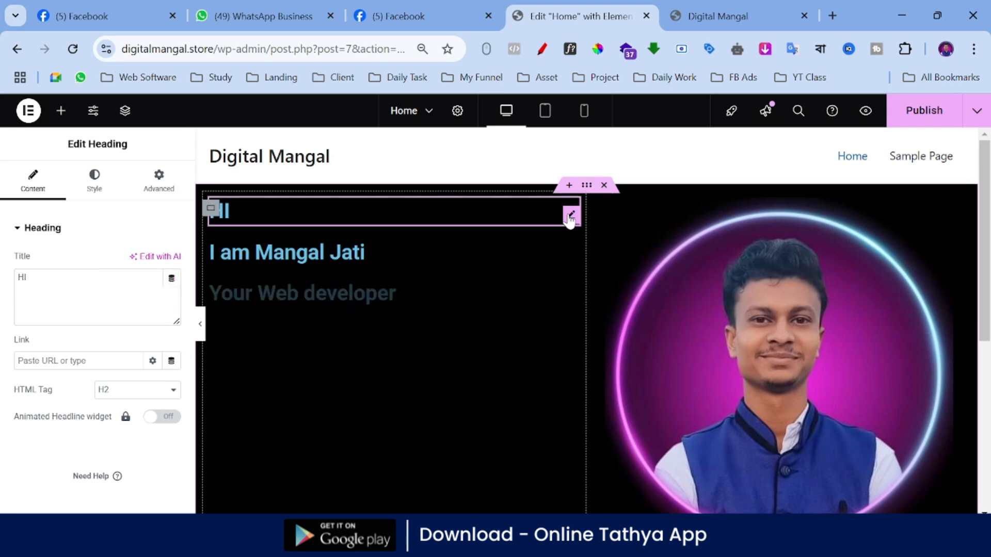
{"action": "left_click", "coordinate": [95, 186]}
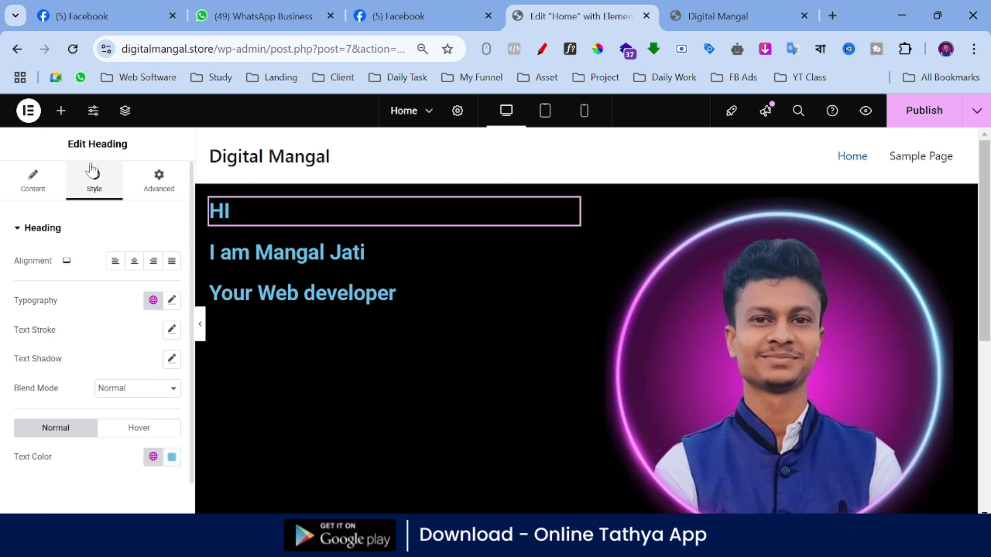
{"action": "left_click", "coordinate": [173, 458]}
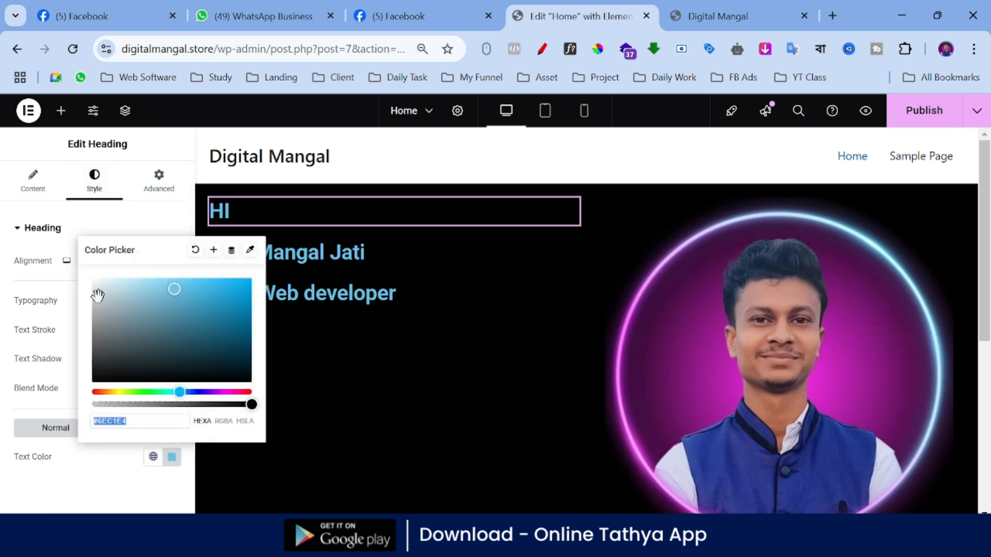
{"action": "left_click_drag", "start_coordinate": [97, 292], "coordinate": [84, 275]}
{"action": "left_click", "coordinate": [74, 278]}
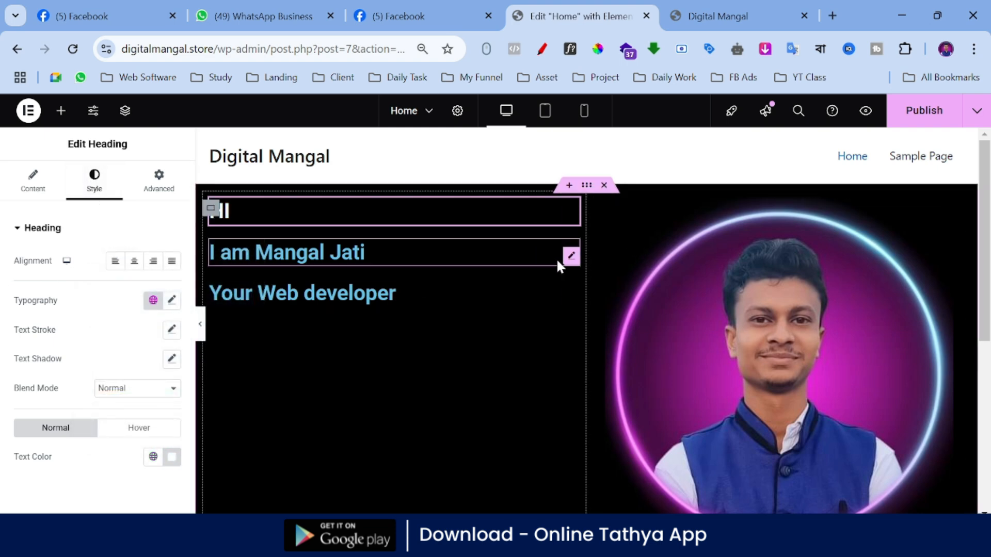
Step: Set the text color of the name heading below "HI" to white
{"action": "left_click", "coordinate": [573, 257]}
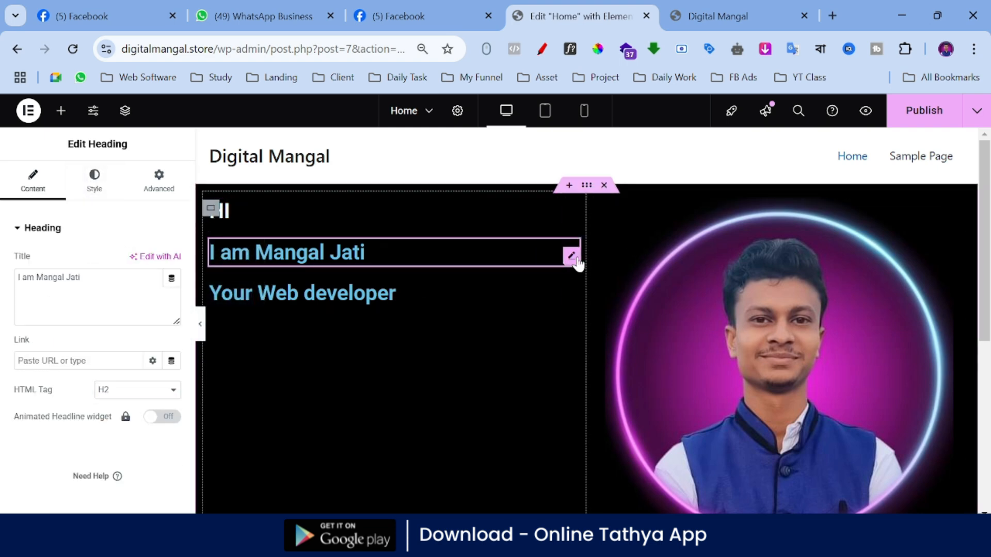
{"action": "left_click", "coordinate": [102, 195]}
{"action": "left_click", "coordinate": [172, 457]}
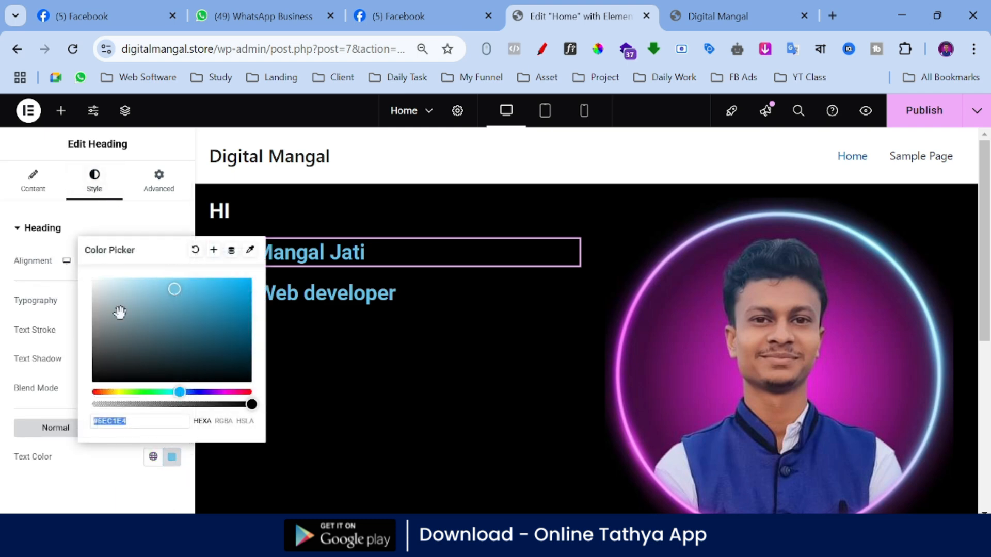
{"action": "left_click_drag", "start_coordinate": [122, 310], "coordinate": [93, 273]}
{"action": "left_click", "coordinate": [513, 314]}
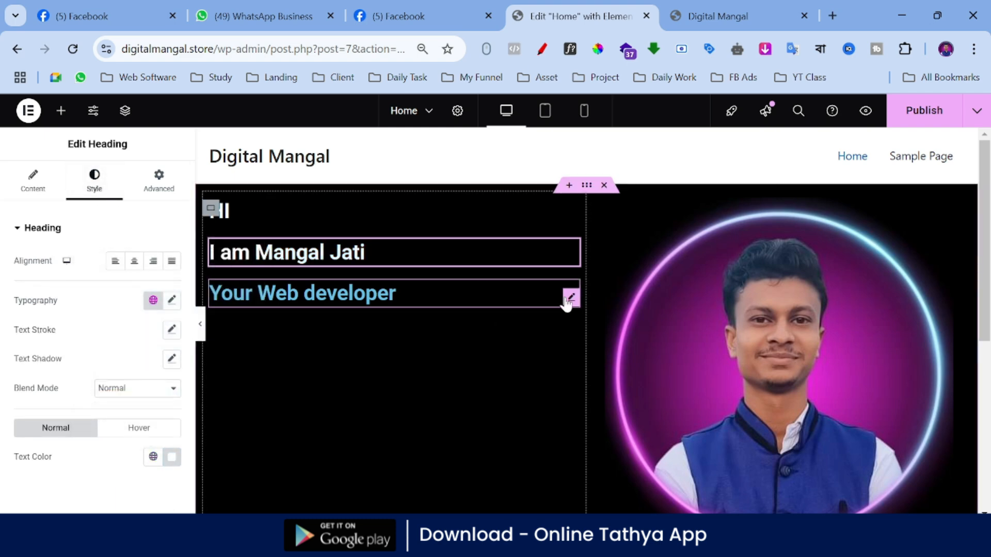
Step: Set the font size of the "Your Web developer" heading to 40 px
{"action": "left_click", "coordinate": [570, 298]}
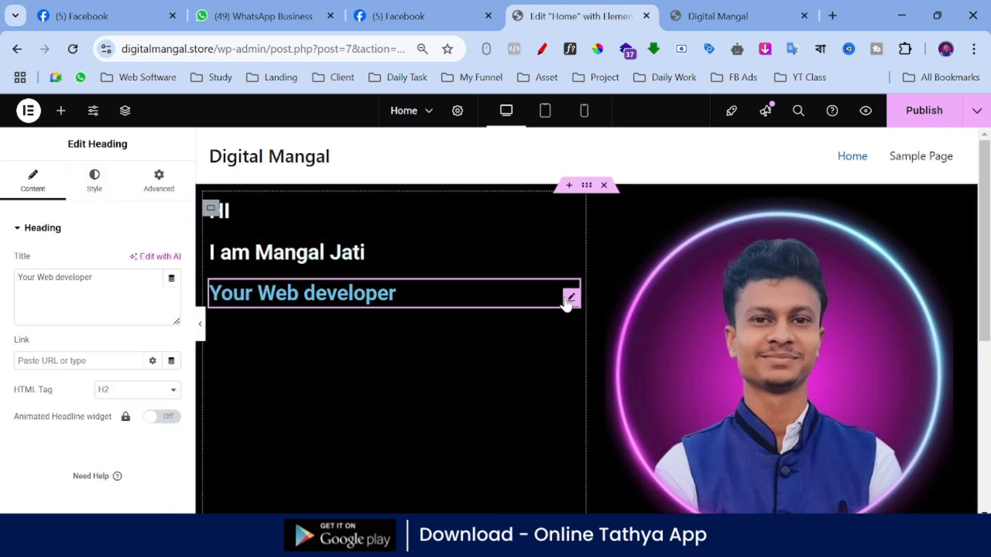
{"action": "left_click", "coordinate": [94, 178]}
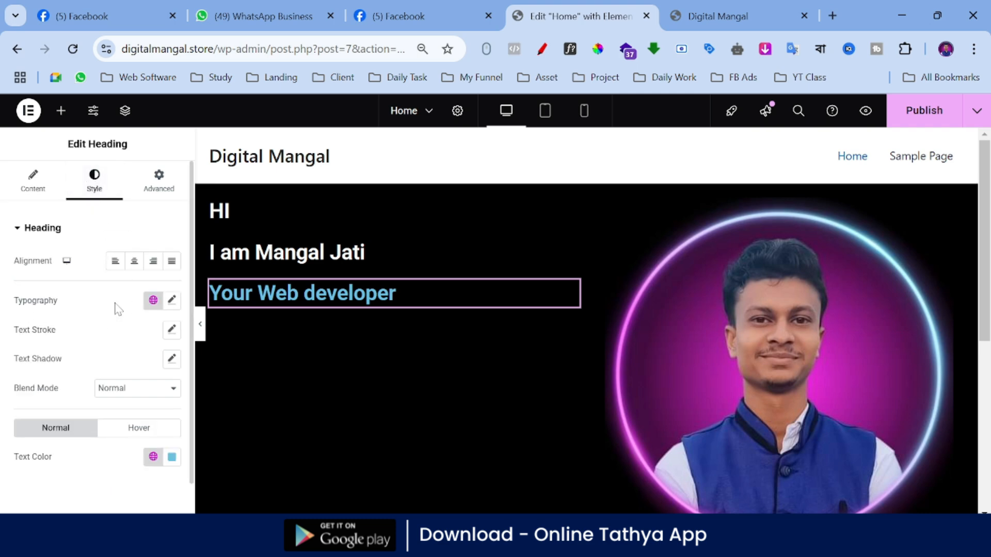
{"action": "left_click", "coordinate": [172, 302]}
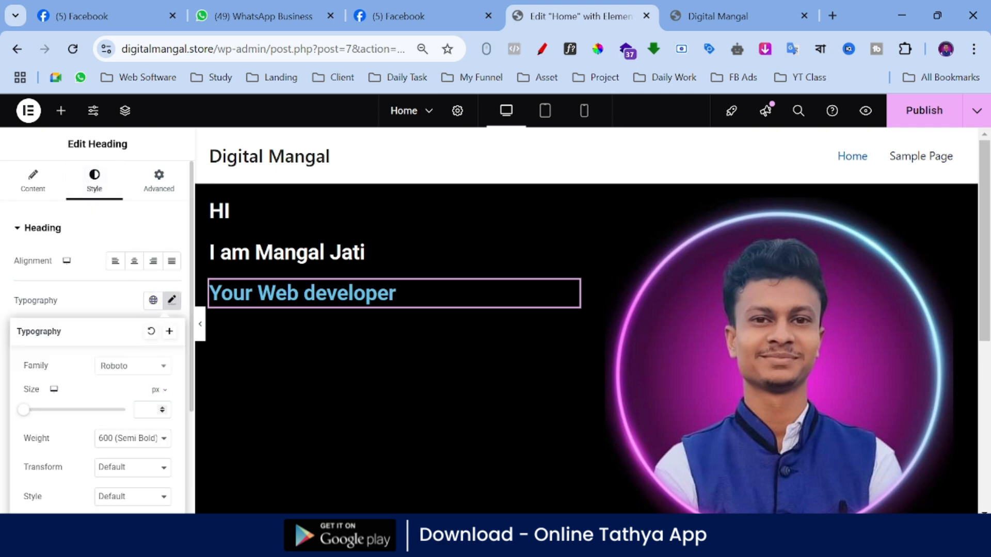
{"action": "left_click", "coordinate": [163, 408]}
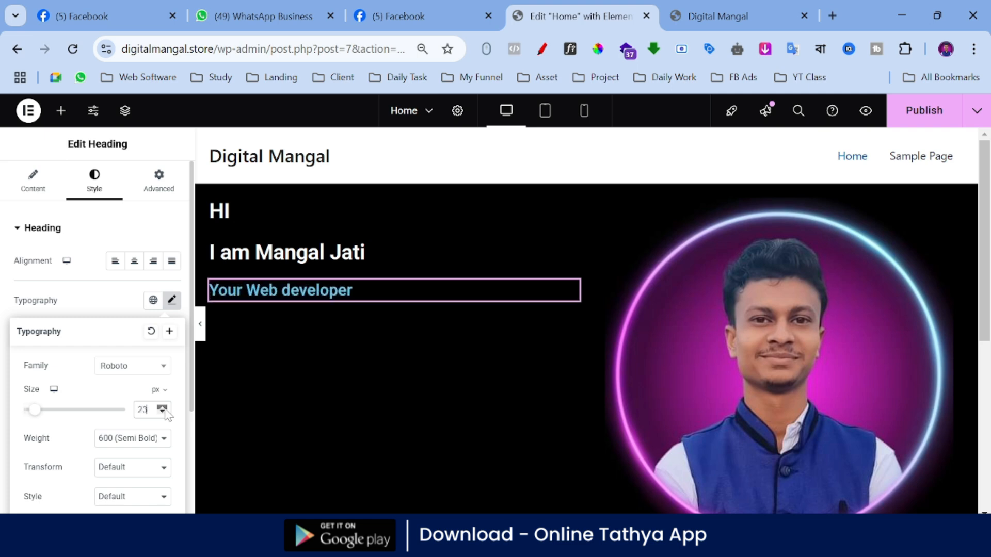
{"action": "left_click", "coordinate": [165, 409]}
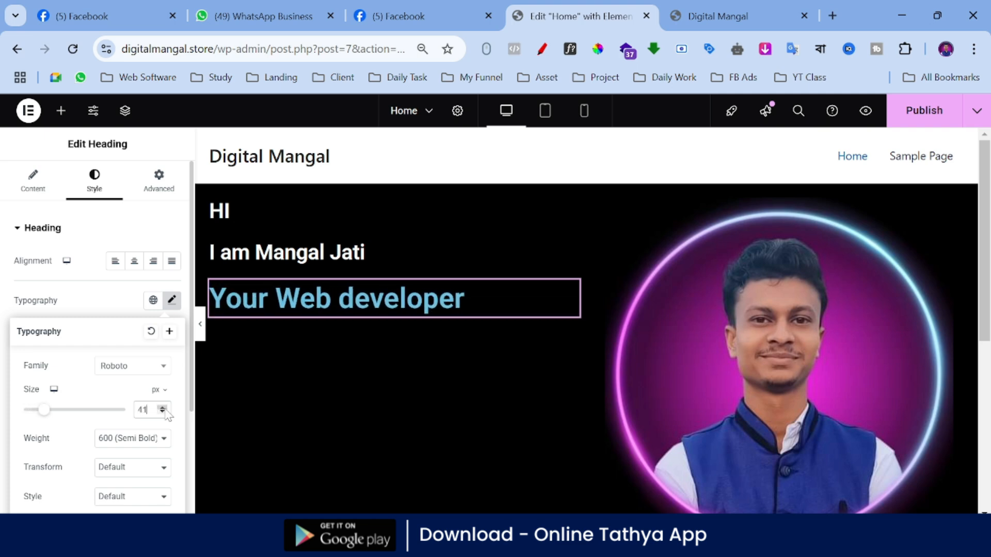
{"action": "left_click", "coordinate": [163, 413]}
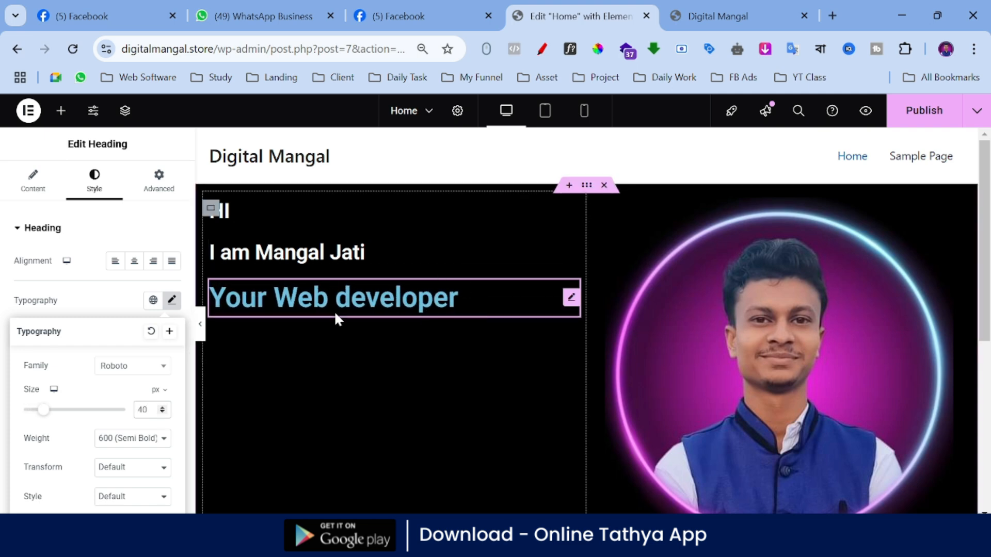
{"action": "left_click", "coordinate": [95, 194]}
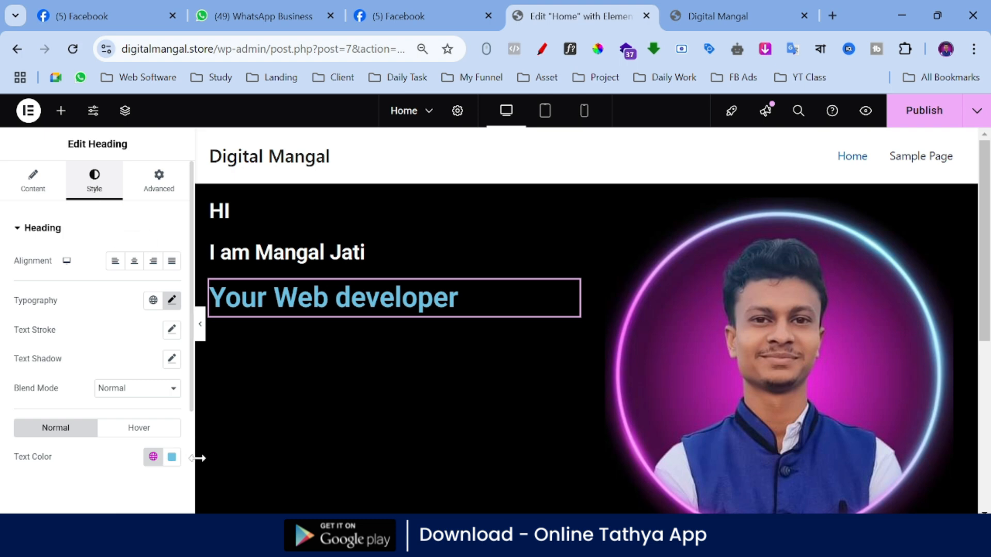
Step: Set the text color of the "Your Web developer" heading to magenta #D700B6
{"action": "left_click", "coordinate": [170, 460]}
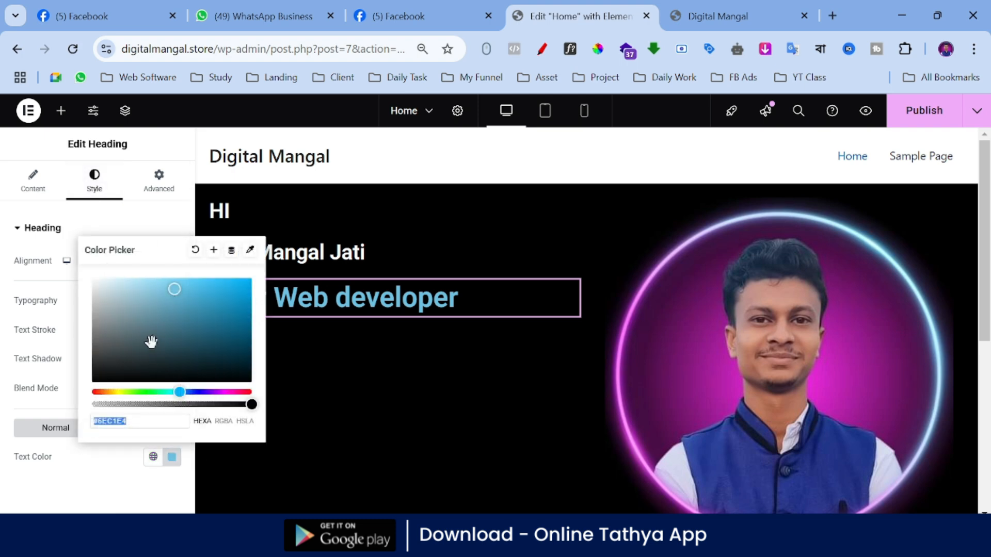
{"action": "left_click_drag", "start_coordinate": [179, 392], "coordinate": [213, 391]}
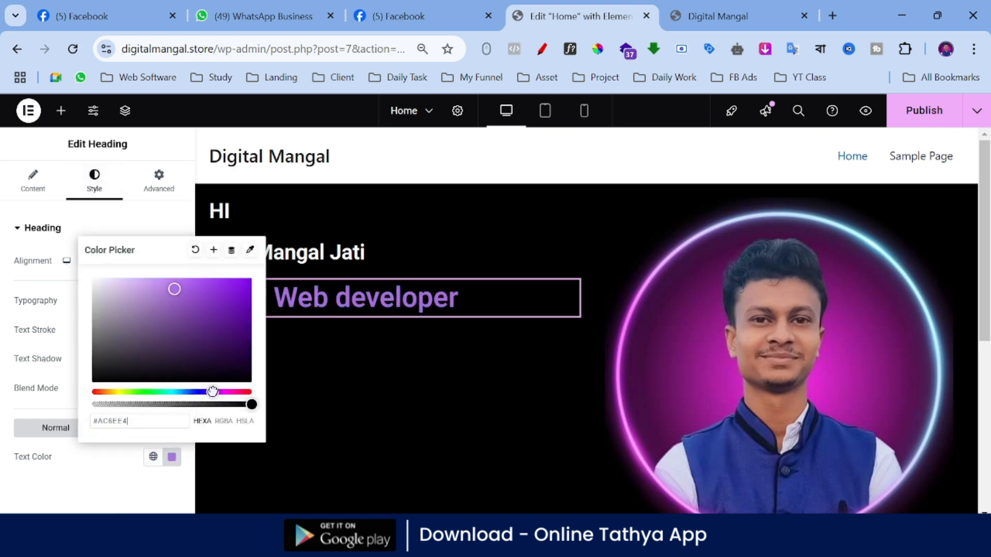
{"action": "mouse_move", "coordinate": [245, 283]}
{"action": "left_mouse_down"}
{"action": "mouse_move", "coordinate": [125, 272]}
{"action": "mouse_move", "coordinate": [209, 274]}
{"action": "mouse_move", "coordinate": [239, 357]}
{"action": "mouse_move", "coordinate": [263, 301]}
{"action": "left_mouse_up"}
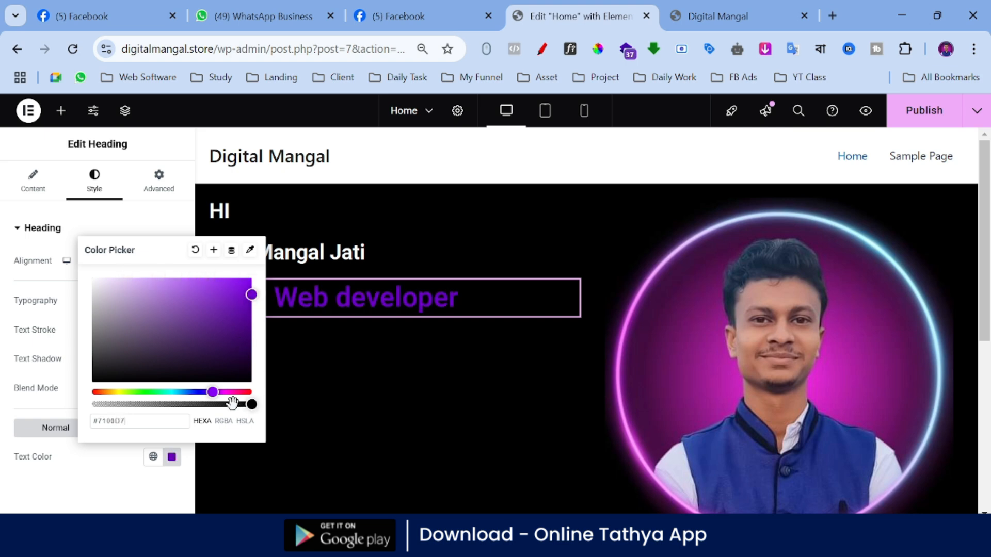
{"action": "left_click_drag", "start_coordinate": [220, 391], "coordinate": [229, 391]}
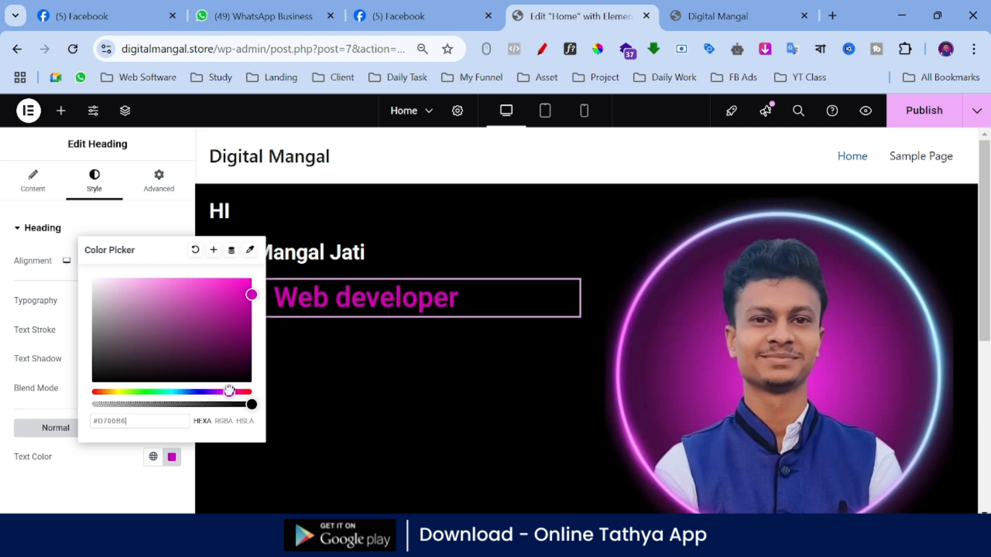
{"action": "left_click", "coordinate": [5, 307]}
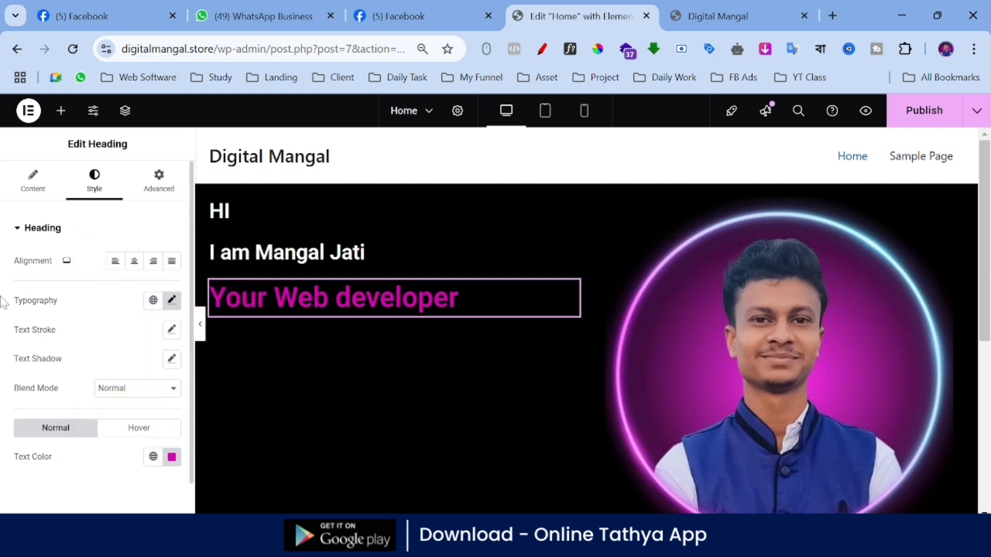
Step: Set the font size of the "Your Web developer" heading to 54 px and check the hero section at full width
{"action": "left_click", "coordinate": [173, 301]}
{"action": "left_click", "coordinate": [163, 409]}
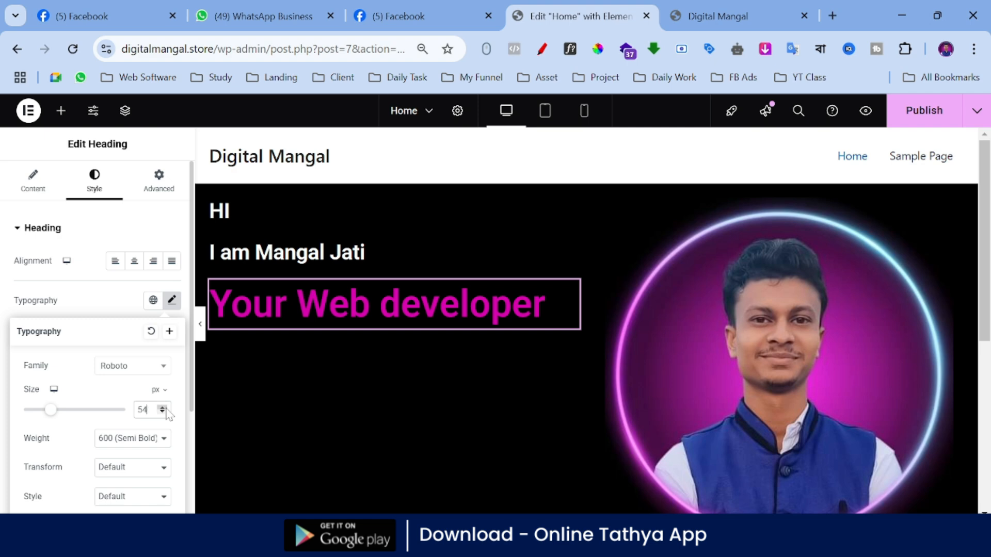
{"action": "left_click", "coordinate": [200, 324]}
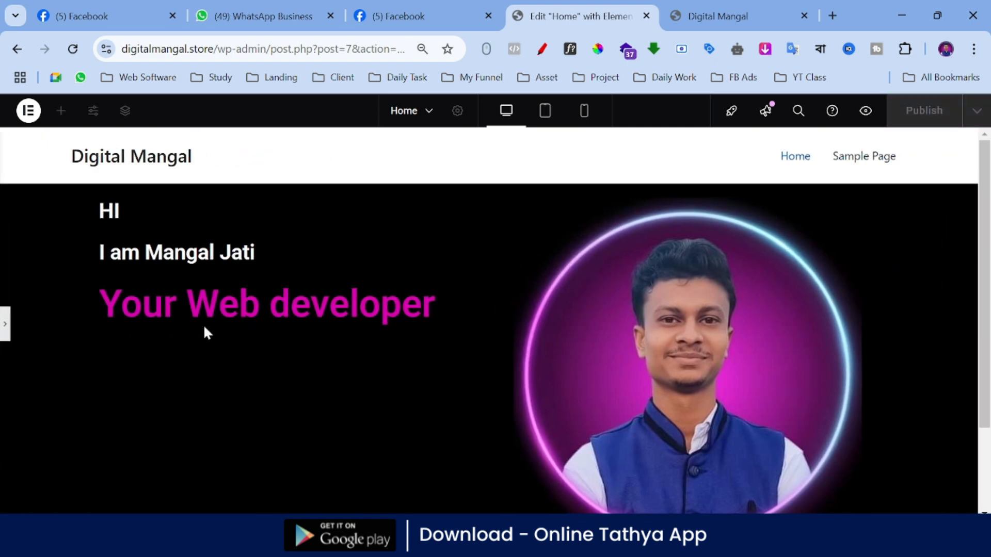
{"action": "left_click", "coordinate": [5, 325]}
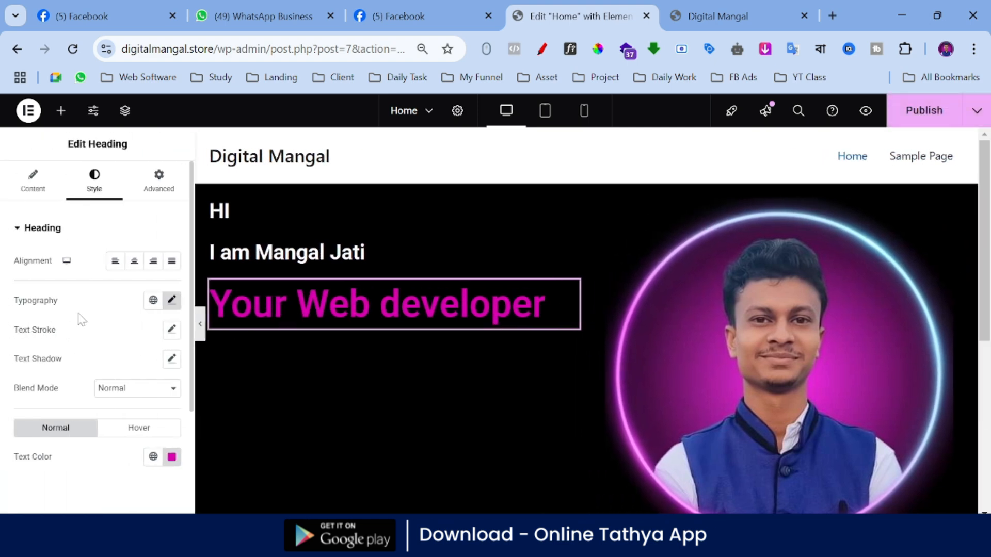
Step: Publish the Home page, preview it, and load its live address digitalmangal.store/home/ without the preview parameters
{"action": "left_click", "coordinate": [920, 114]}
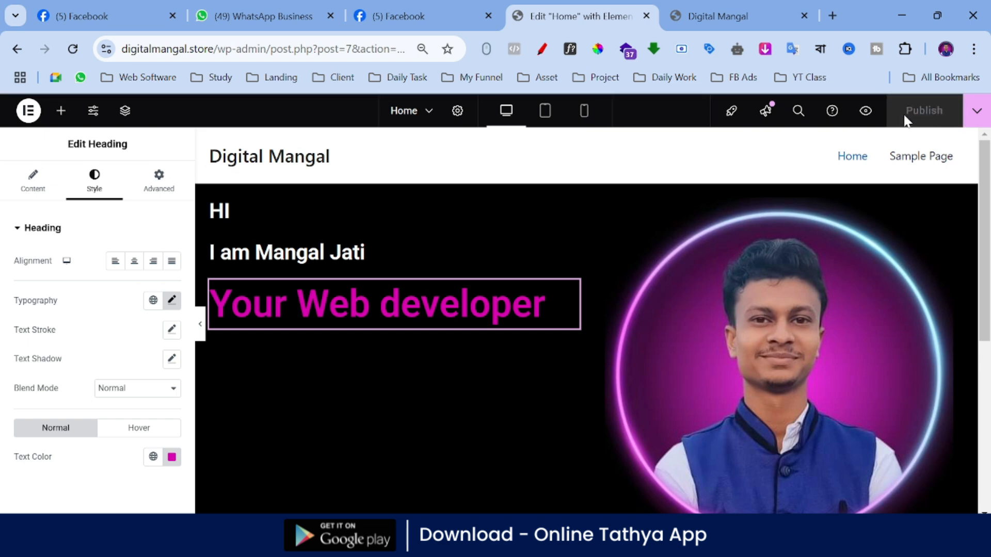
{"action": "left_click", "coordinate": [867, 112]}
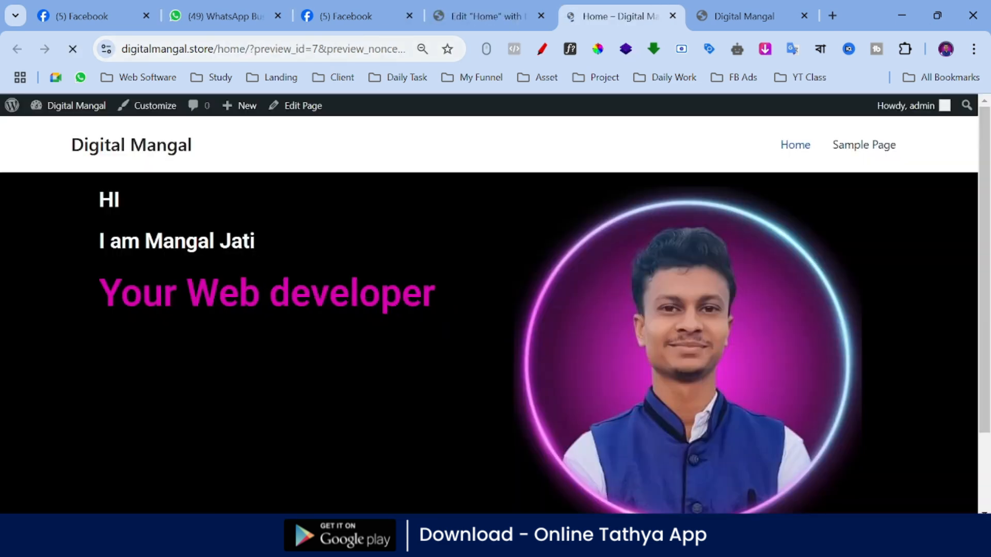
{"action": "left_click_drag", "start_coordinate": [251, 49], "coordinate": [821, 54]}
{"action": "key", "text": "BackSpace"}
{"action": "key", "text": "Return"}
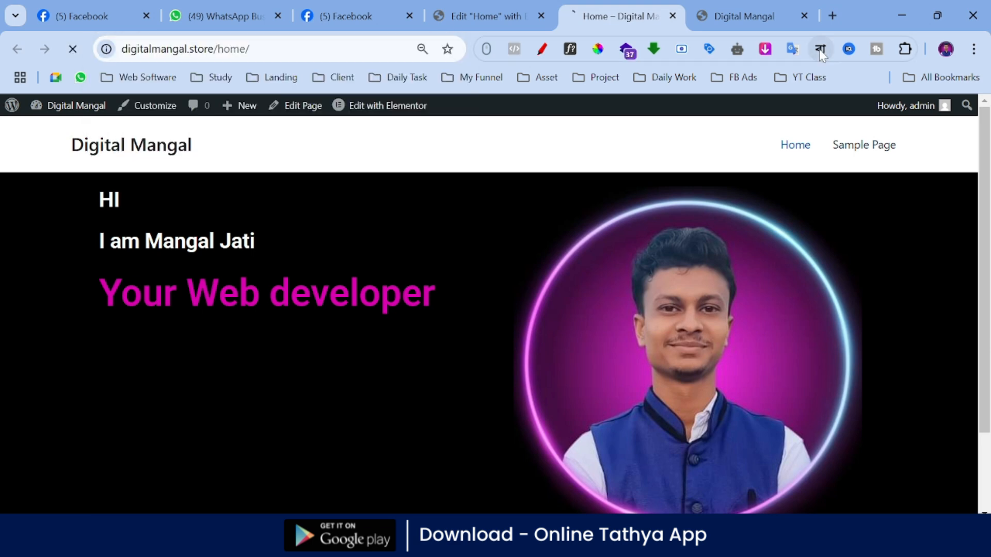
{"action": "scroll", "coordinate": [553, 312], "scroll_direction": "down", "scroll_amount": 2}
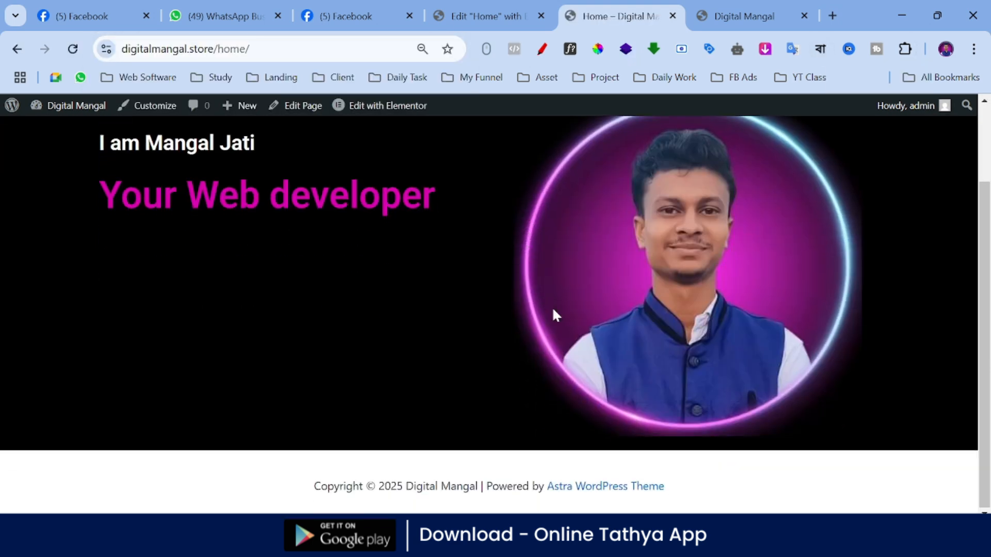
{"action": "scroll", "coordinate": [591, 339], "scroll_direction": "up", "scroll_amount": 2}
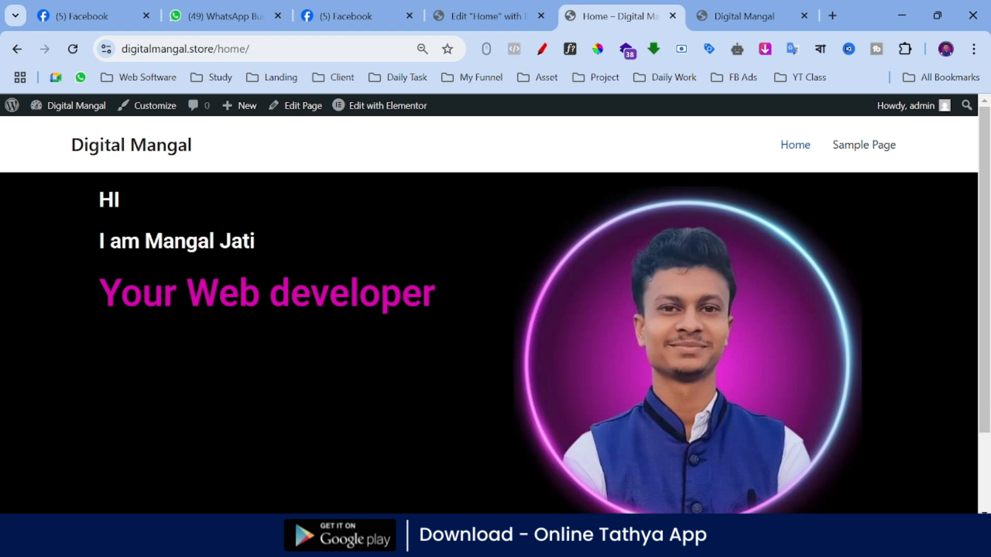
Step: Copy the live Home page's full web address and look over the published page
{"action": "double_click", "coordinate": [343, 48]}
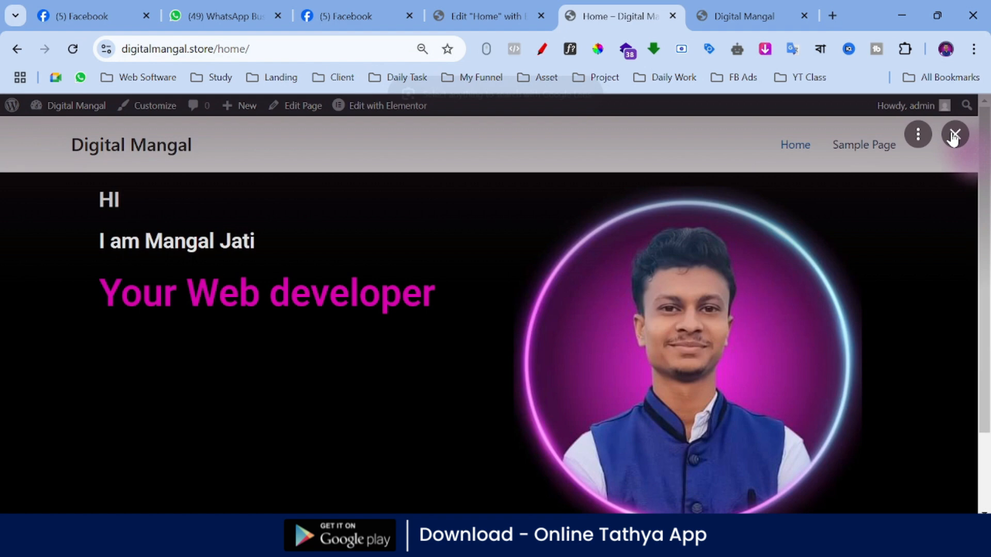
{"action": "left_click", "coordinate": [955, 133]}
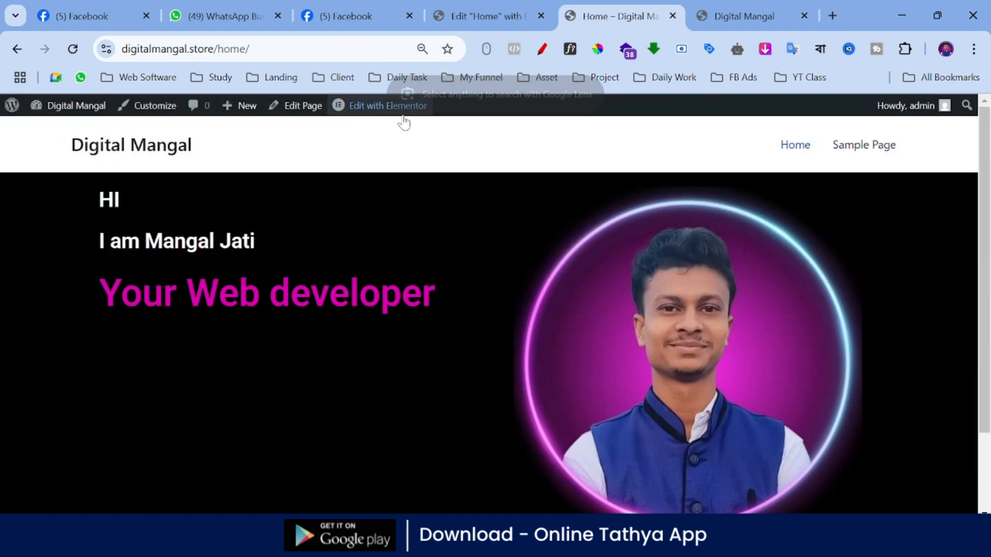
{"action": "key", "text": "ctrl+a"}
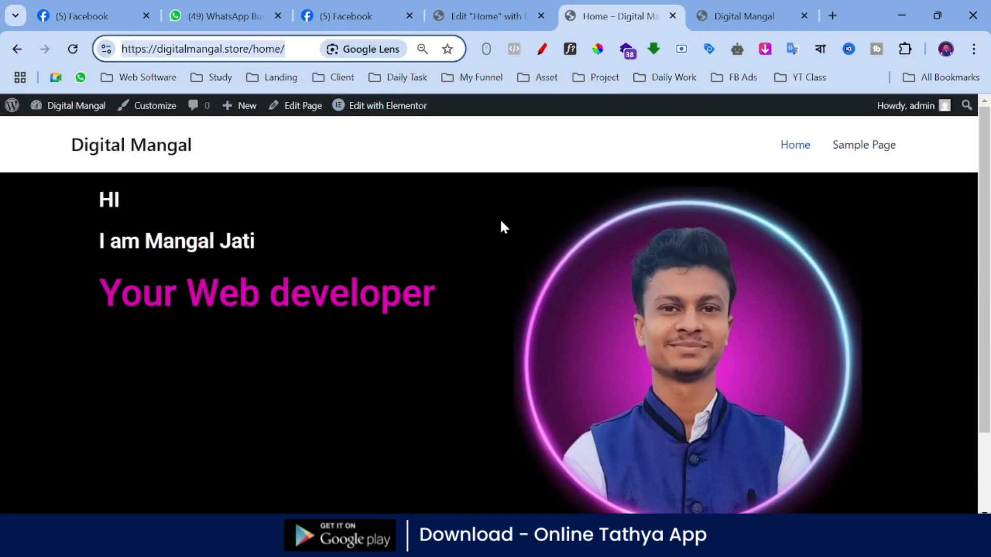
{"action": "right_click", "coordinate": [244, 52]}
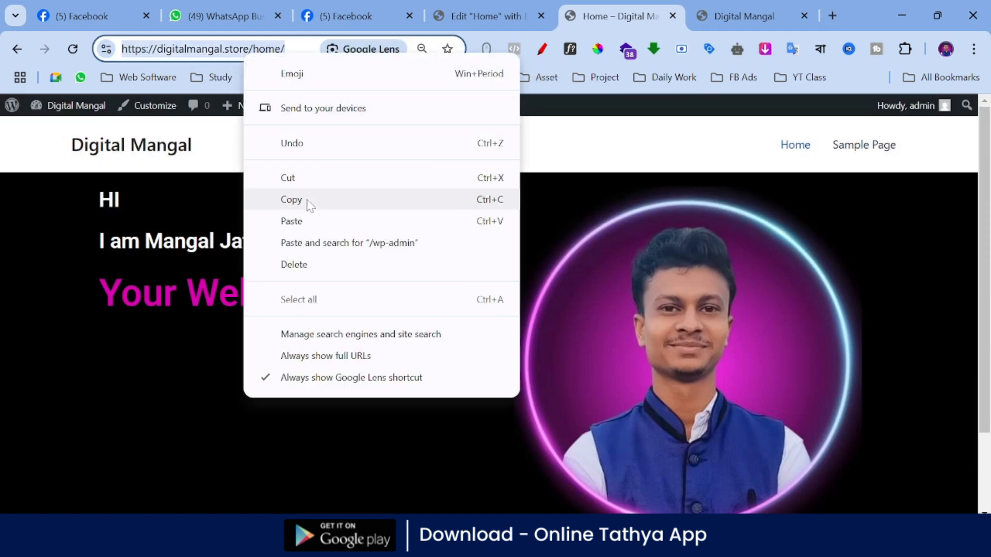
{"action": "left_click", "coordinate": [291, 200]}
{"action": "scroll", "coordinate": [723, 310], "scroll_direction": "down", "scroll_amount": 3}
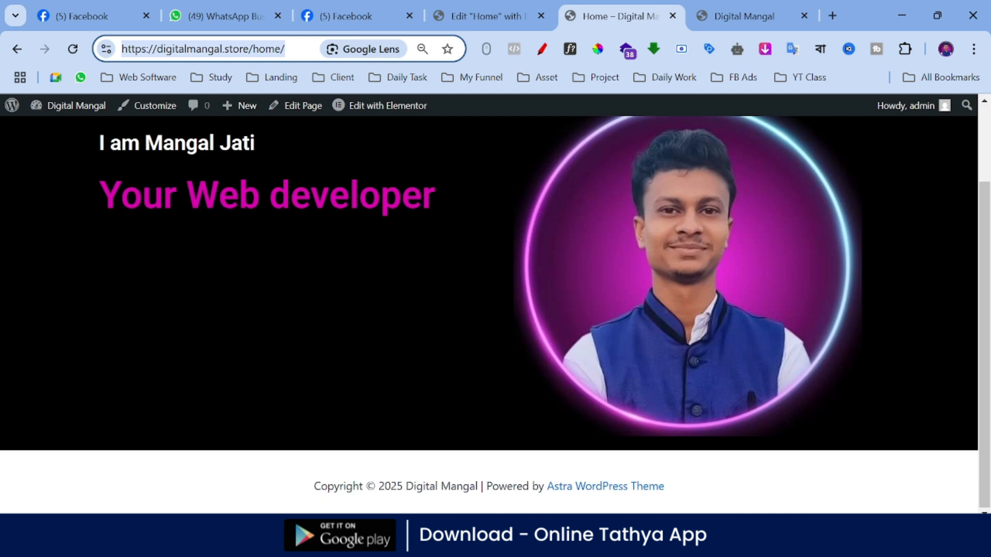
{"action": "scroll", "coordinate": [392, 263], "scroll_direction": "up", "scroll_amount": 3}
{"action": "scroll", "coordinate": [475, 320], "scroll_direction": "down", "scroll_amount": 3}
{"action": "scroll", "coordinate": [634, 342], "scroll_direction": "up", "scroll_amount": 3}
Step: Back in the Home page editor, add a Button widget below the "Your Web developer" heading with the text "Contact Me"
{"action": "left_click", "coordinate": [488, 17]}
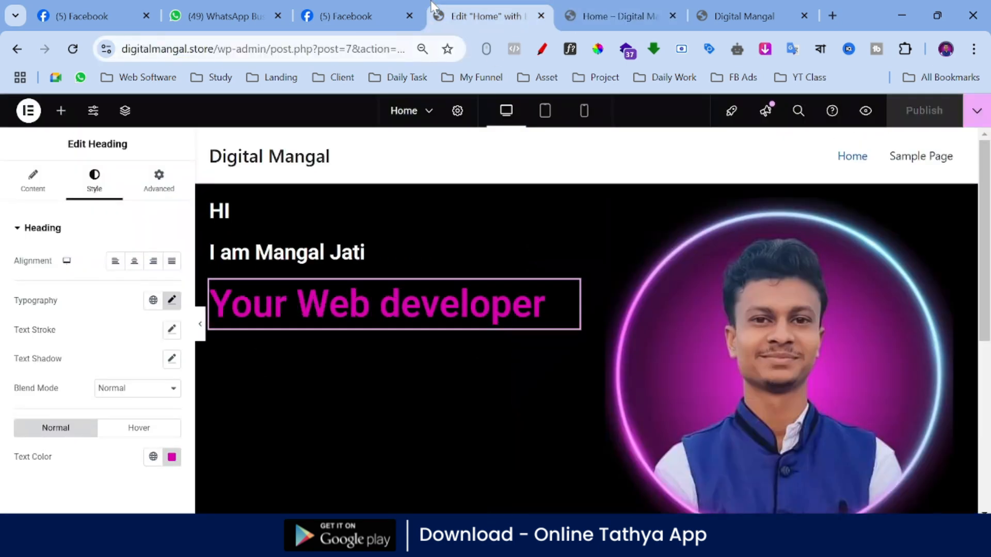
{"action": "scroll", "coordinate": [385, 239], "scroll_direction": "down", "scroll_amount": 3}
{"action": "left_click", "coordinate": [61, 111]}
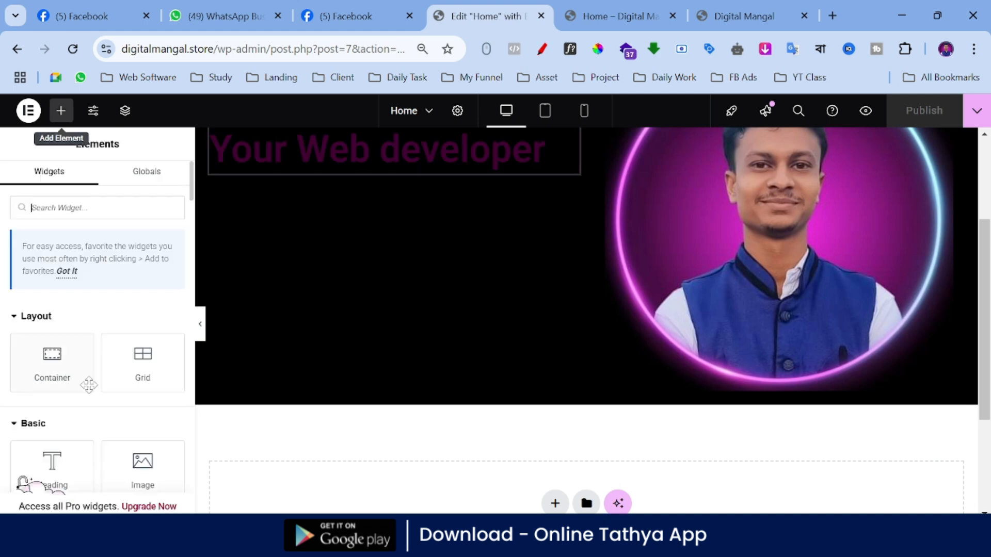
{"action": "scroll", "coordinate": [93, 408], "scroll_direction": "down", "scroll_amount": 3}
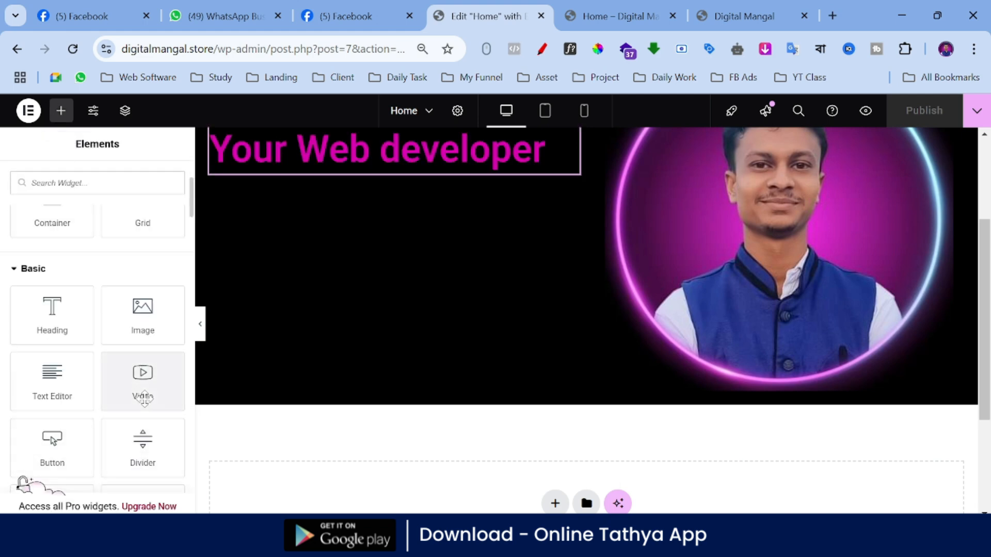
{"action": "scroll", "coordinate": [144, 365], "scroll_direction": "up", "scroll_amount": 2}
{"action": "scroll", "coordinate": [339, 336], "scroll_direction": "down", "scroll_amount": 1}
{"action": "scroll", "coordinate": [338, 336], "scroll_direction": "up", "scroll_amount": 2}
{"action": "scroll", "coordinate": [109, 392], "scroll_direction": "down", "scroll_amount": 2}
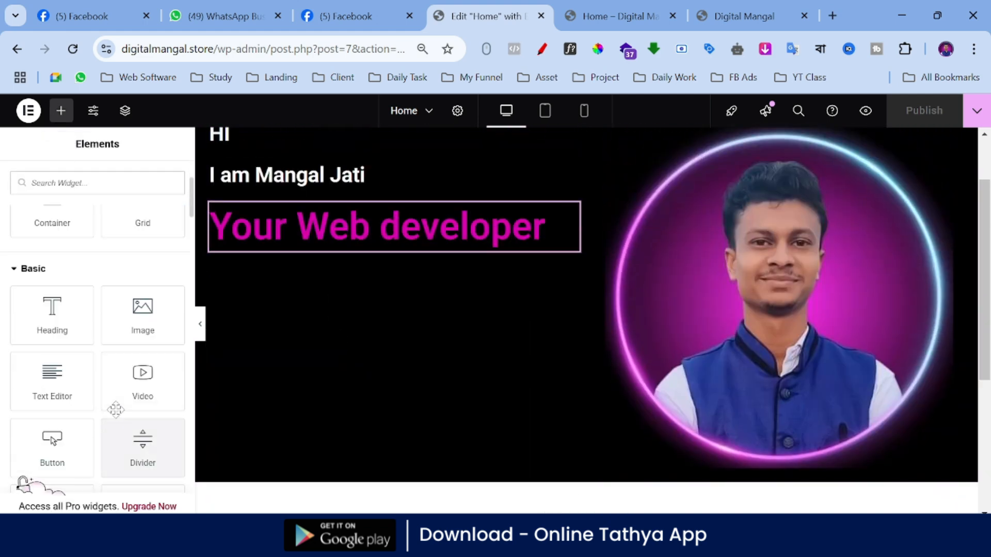
{"action": "left_click_drag", "start_coordinate": [62, 443], "coordinate": [401, 252]}
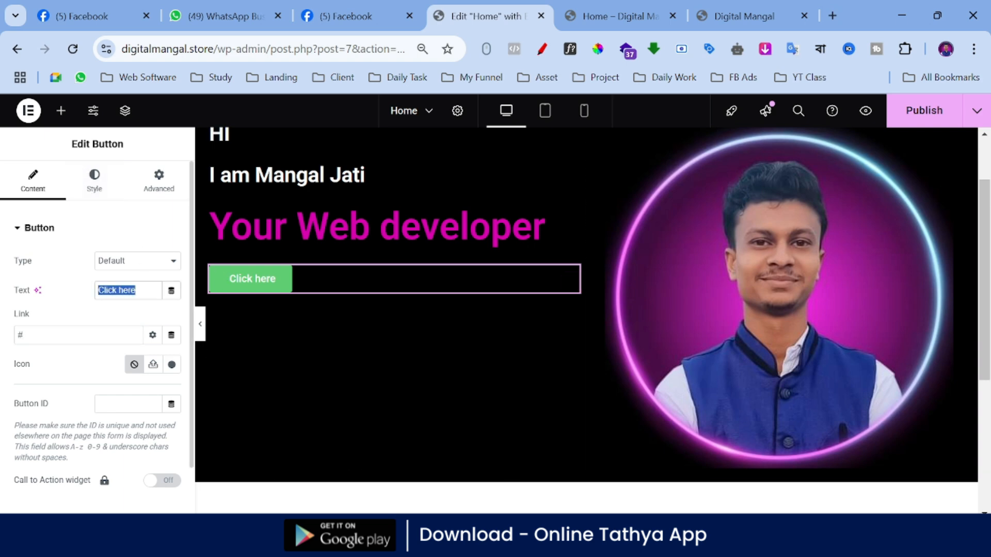
{"action": "type", "text": "Conta"}
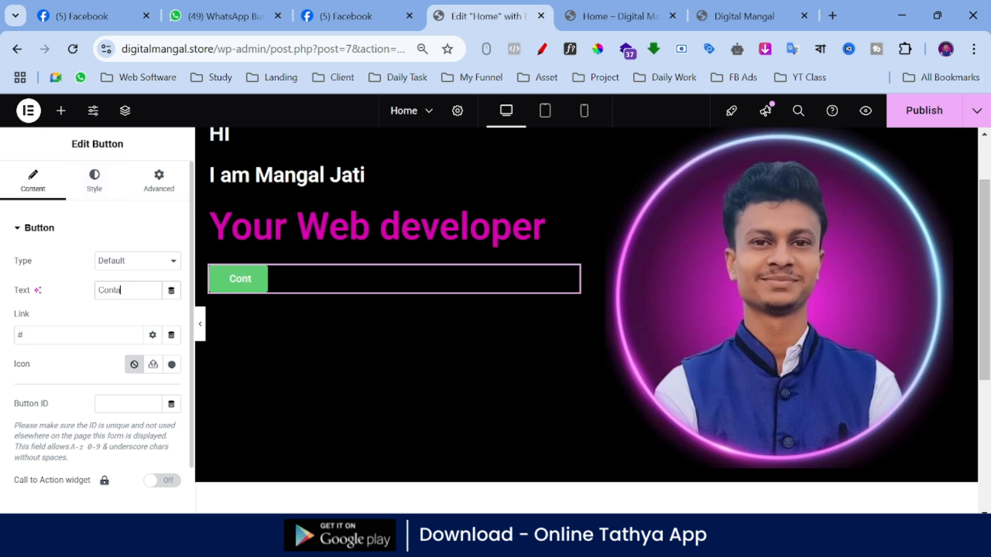
{"action": "type", "text": "ct Me"}
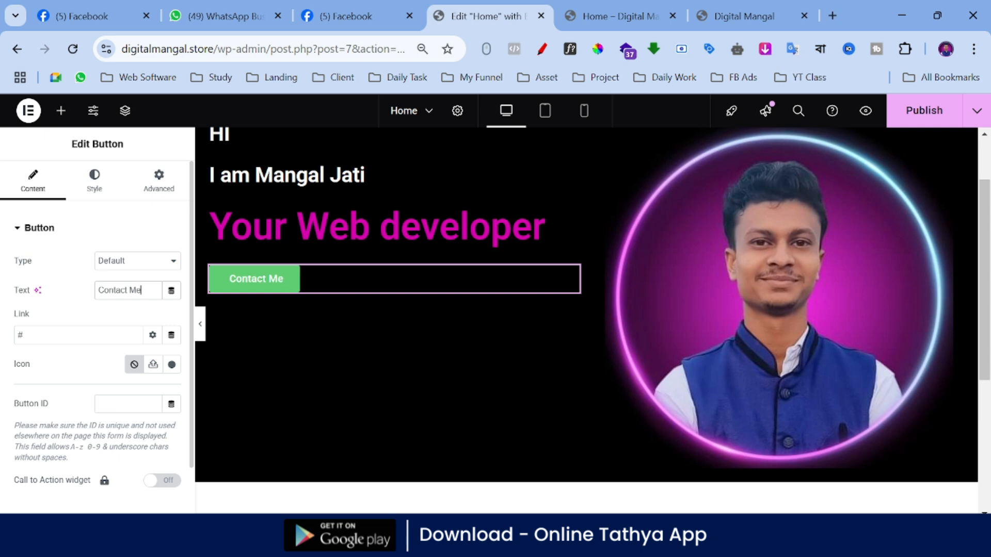
Step: Set the font size of the "Contact Me" button to 25 px
{"action": "left_click", "coordinate": [110, 190]}
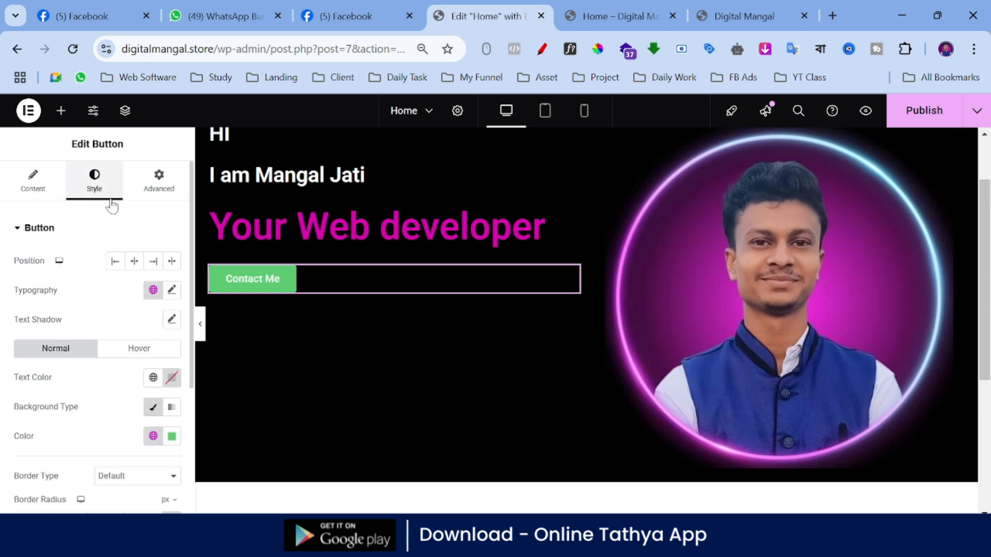
{"action": "left_click", "coordinate": [172, 291]}
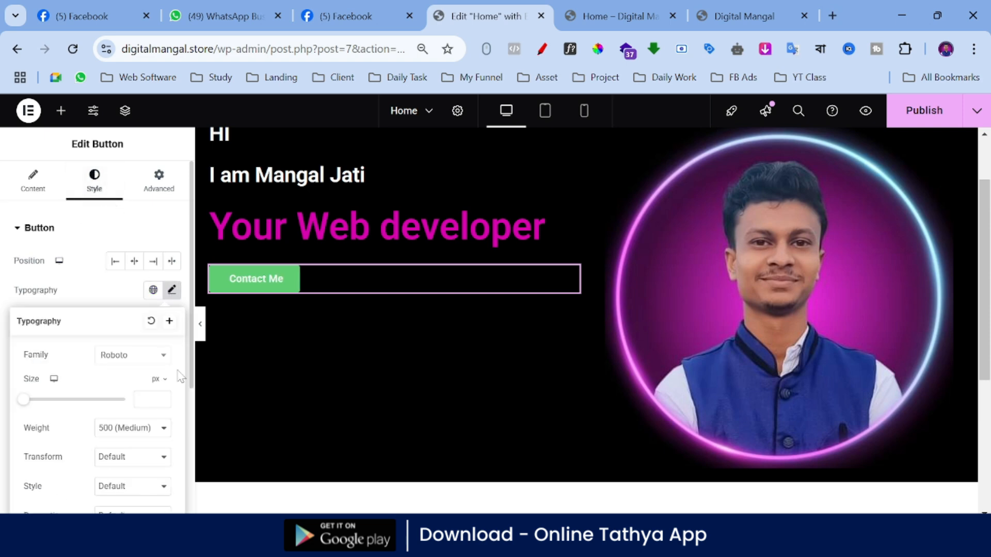
{"action": "left_click_drag", "start_coordinate": [164, 397], "coordinate": [163, 398]}
{"action": "left_click", "coordinate": [163, 397]}
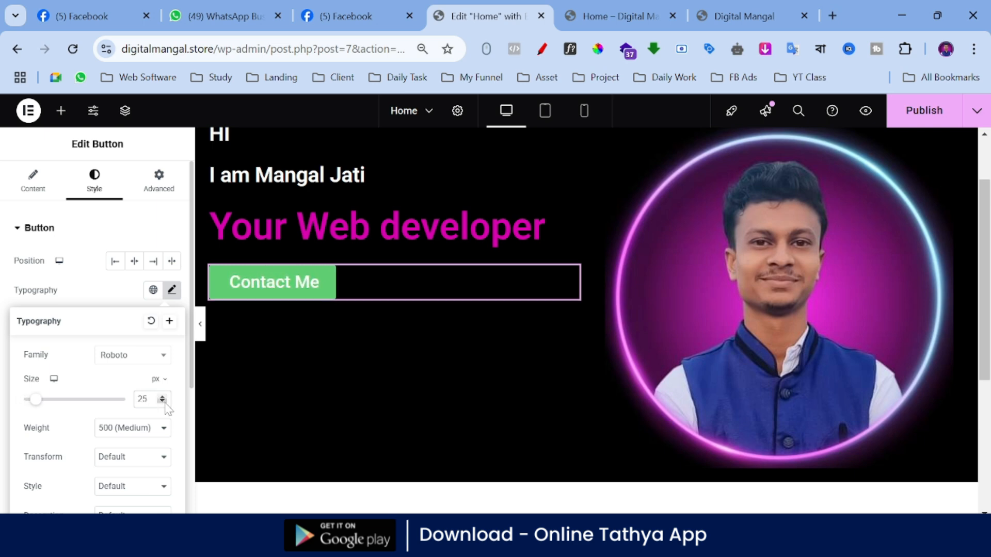
{"action": "scroll", "coordinate": [101, 215], "scroll_direction": "down", "scroll_amount": 2}
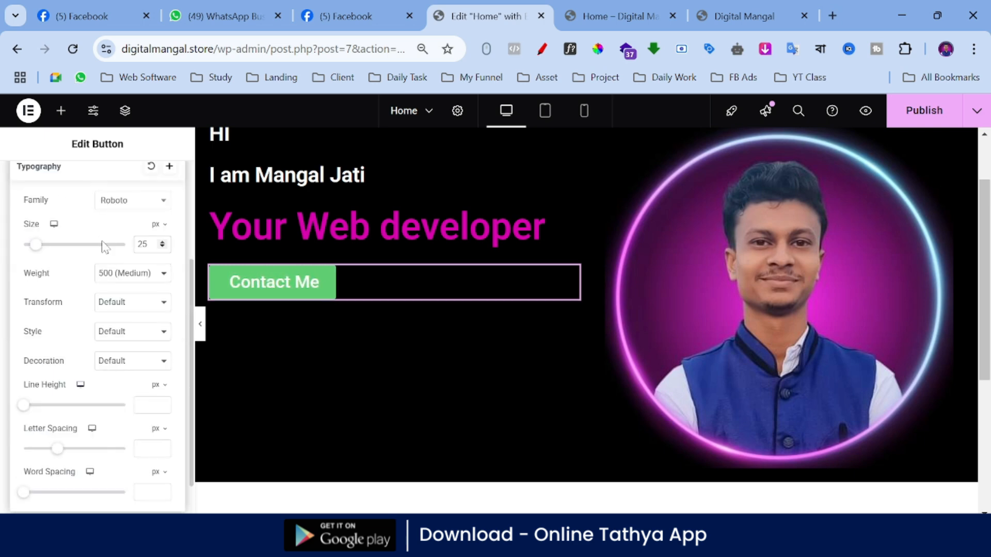
{"action": "scroll", "coordinate": [103, 247], "scroll_direction": "up", "scroll_amount": 3}
{"action": "scroll", "coordinate": [100, 186], "scroll_direction": "down", "scroll_amount": 4}
{"action": "scroll", "coordinate": [130, 339], "scroll_direction": "up", "scroll_amount": 4}
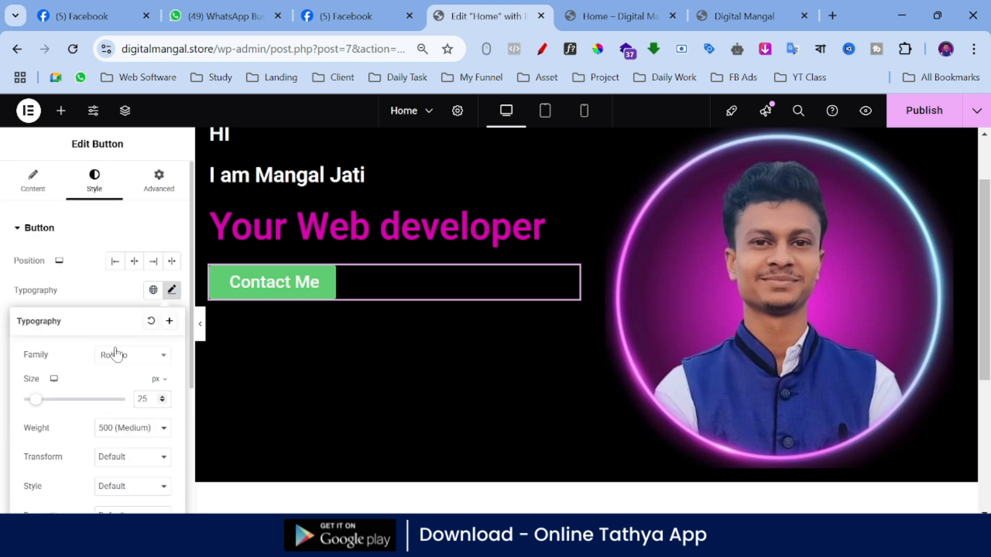
Step: Set the background color of the "Contact Me" button to green #00AC4C
{"action": "left_click", "coordinate": [99, 189]}
{"action": "left_click", "coordinate": [172, 439]}
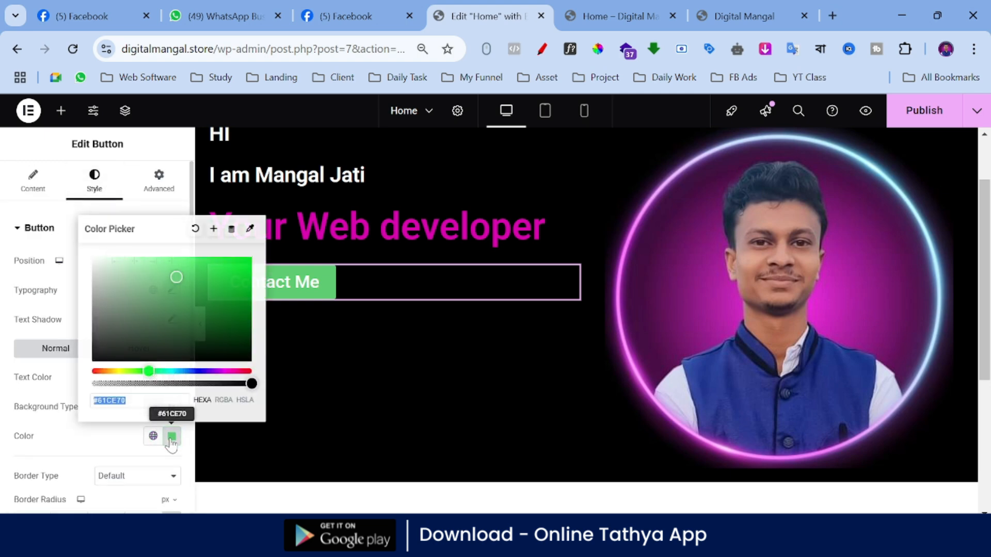
{"action": "left_click_drag", "start_coordinate": [213, 372], "coordinate": [229, 371]}
{"action": "left_click_drag", "start_coordinate": [225, 305], "coordinate": [259, 292]}
{"action": "left_click_drag", "start_coordinate": [196, 372], "coordinate": [157, 372]}
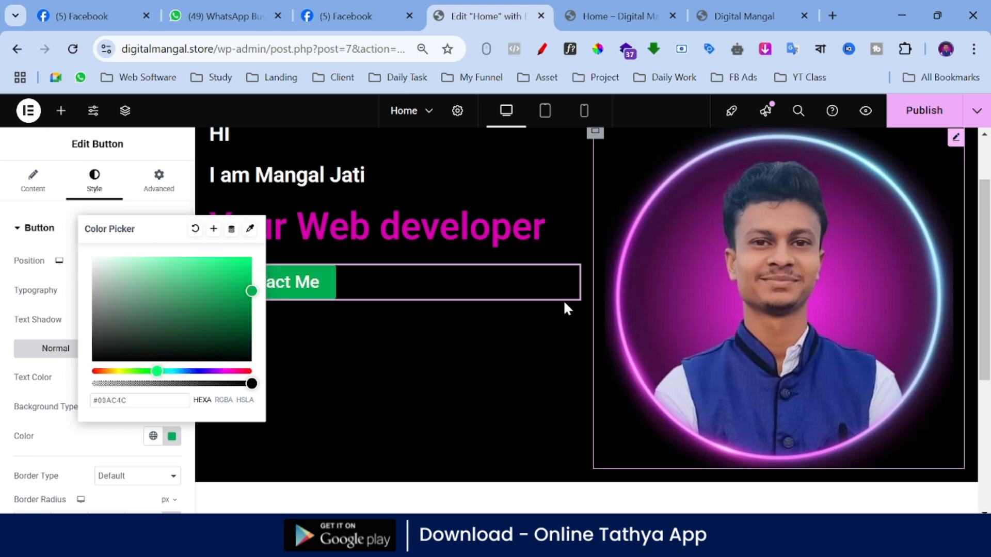
{"action": "left_click", "coordinate": [2, 320]}
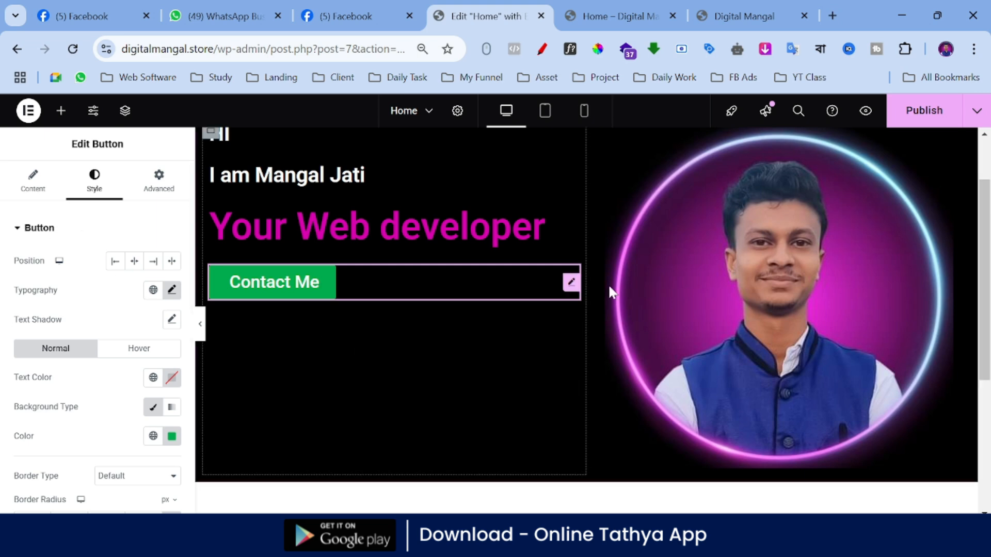
Step: Select the "Contact Me" button in the hero and open its content settings at the link value
{"action": "left_click", "coordinate": [599, 135]}
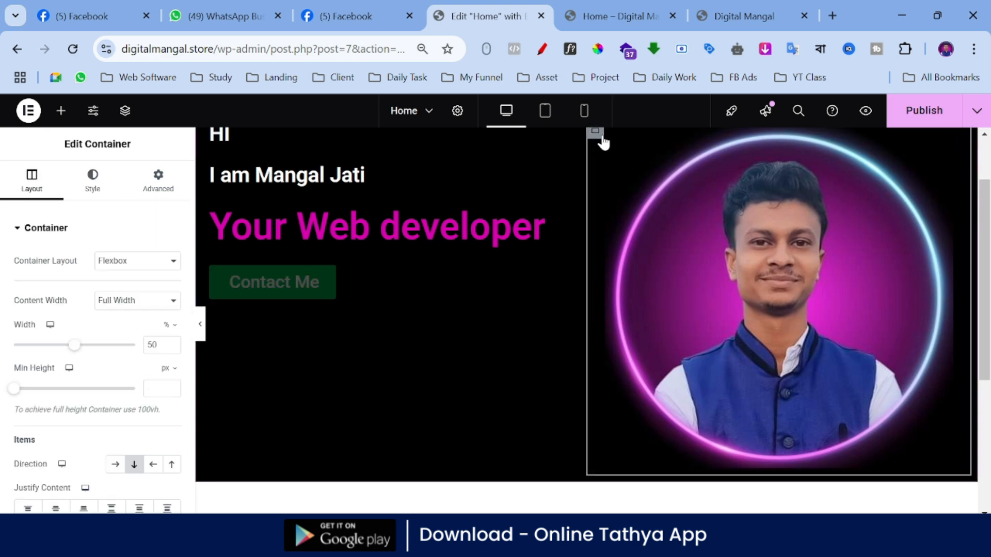
{"action": "scroll", "coordinate": [392, 318], "scroll_direction": "up", "scroll_amount": 2}
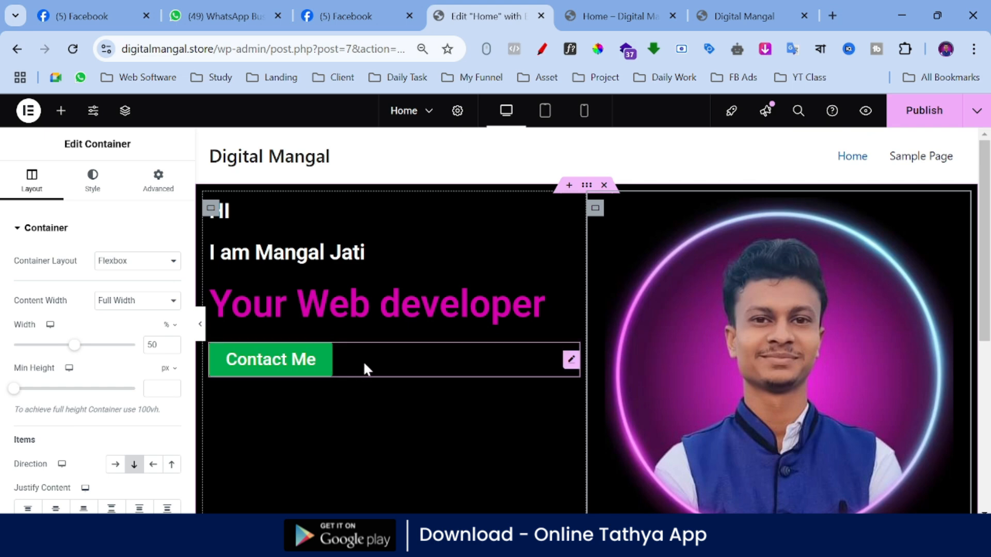
{"action": "left_click", "coordinate": [363, 361]}
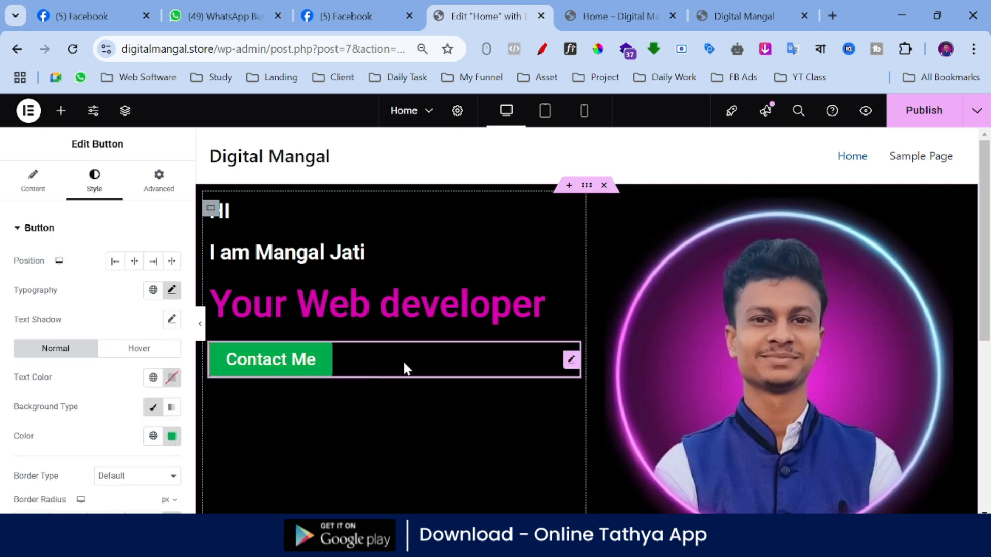
{"action": "left_click", "coordinate": [37, 187]}
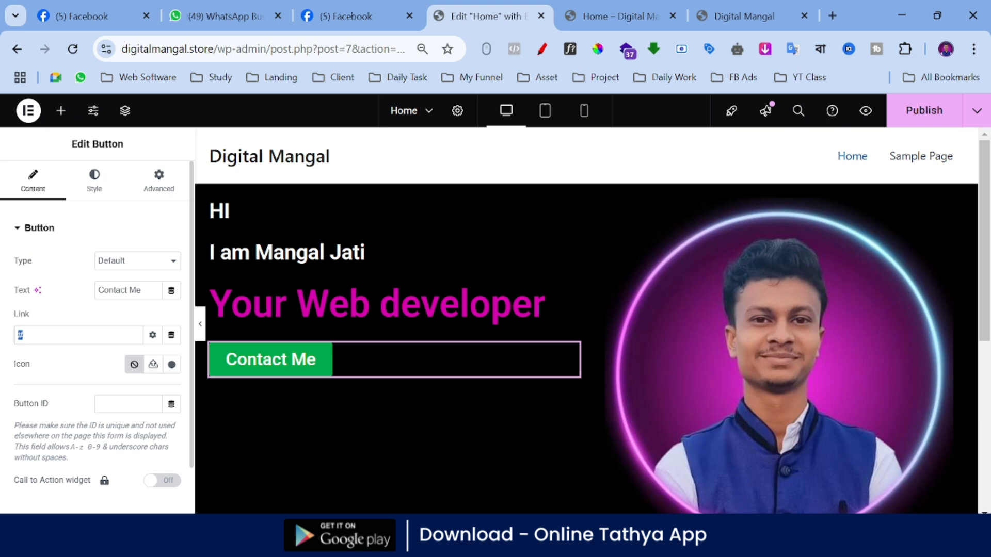
Step: Open YouTube in a new browser tab and search for "online tathya"
{"action": "left_click", "coordinate": [836, 11]}
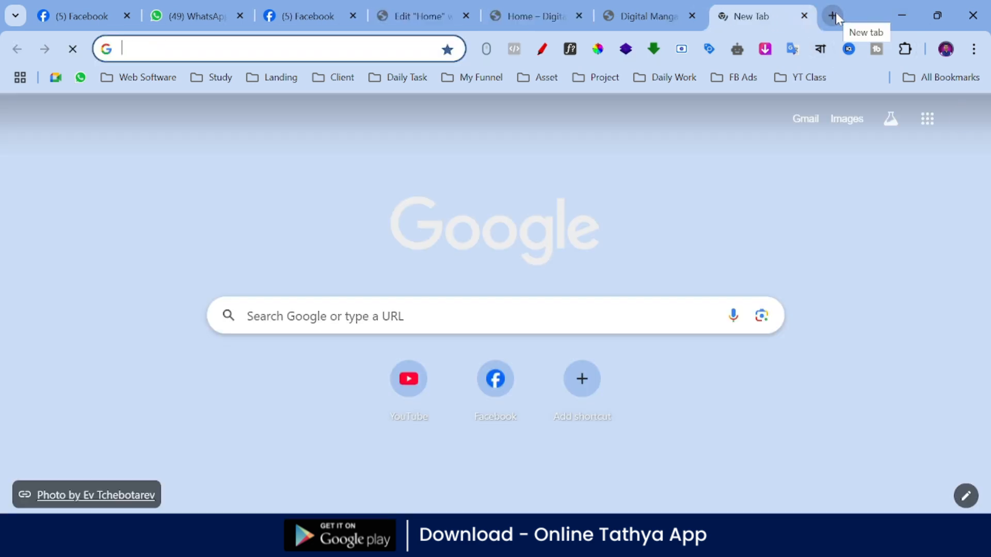
{"action": "type", "text": "youtube"}
{"action": "key", "text": "Return"}
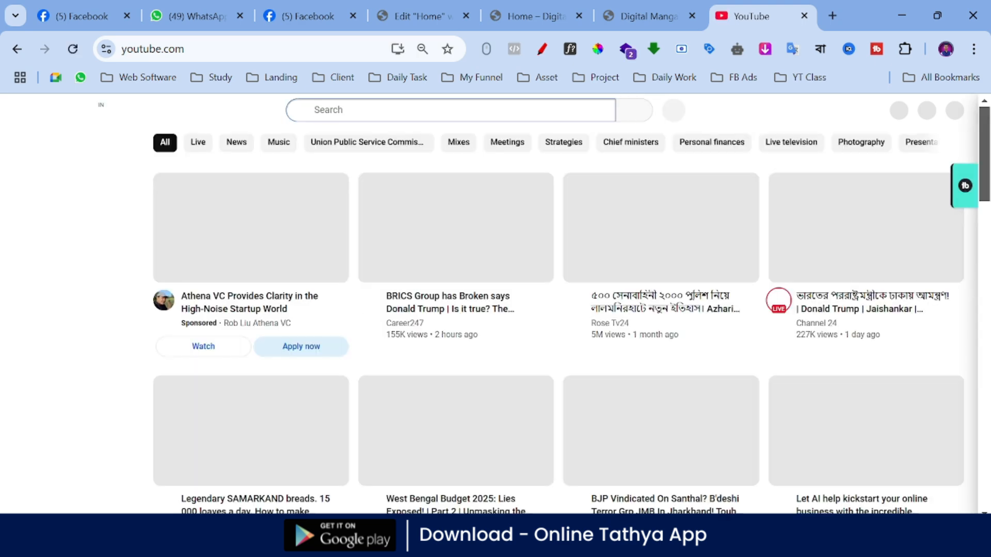
{"action": "type", "text": "onl"}
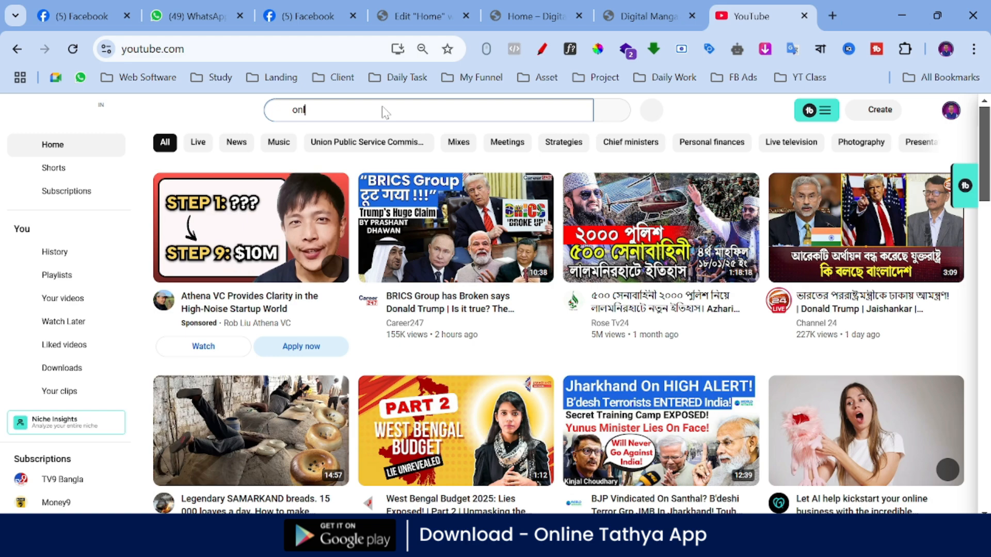
{"action": "type", "text": "ine tathya"}
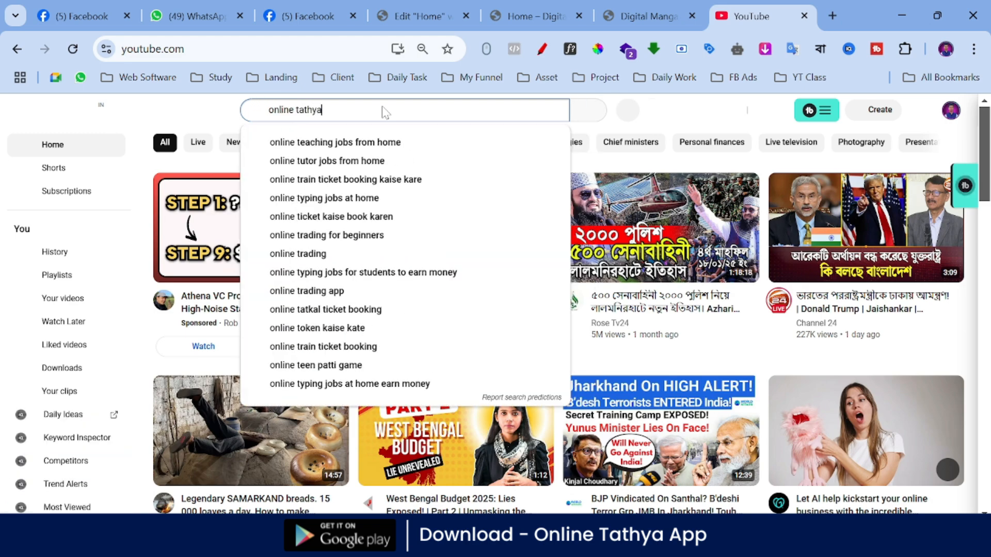
{"action": "key", "text": "Return"}
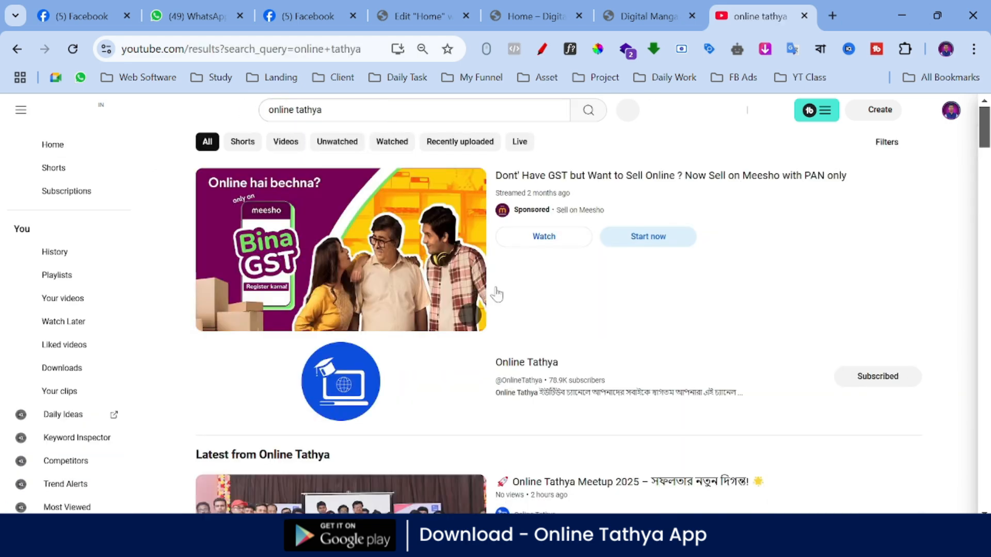
Step: Copy the share link of the "Online Tathya Meetup 2025" video from the search results
{"action": "scroll", "coordinate": [497, 299], "scroll_direction": "down", "scroll_amount": 4}
{"action": "scroll", "coordinate": [503, 318], "scroll_direction": "down", "scroll_amount": 2}
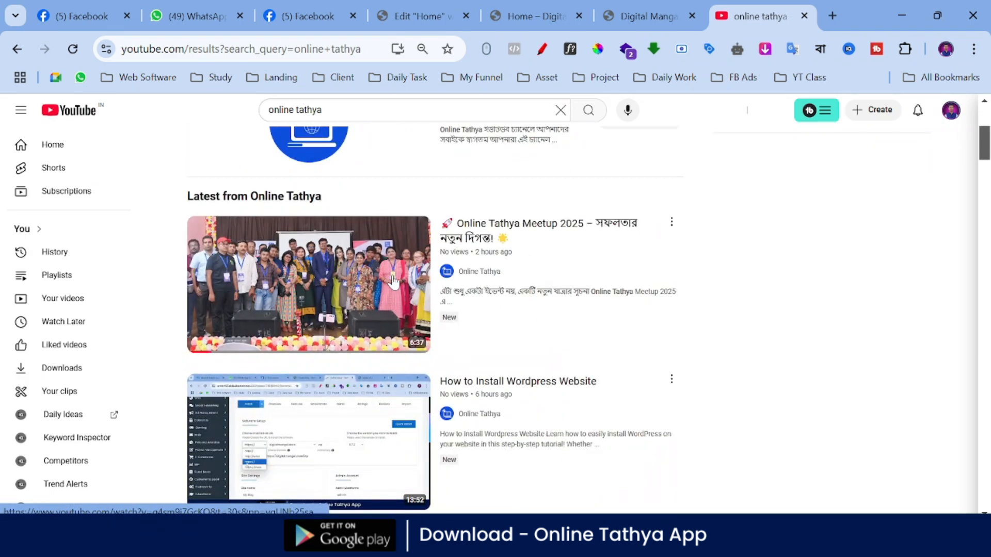
{"action": "left_click", "coordinate": [671, 222]}
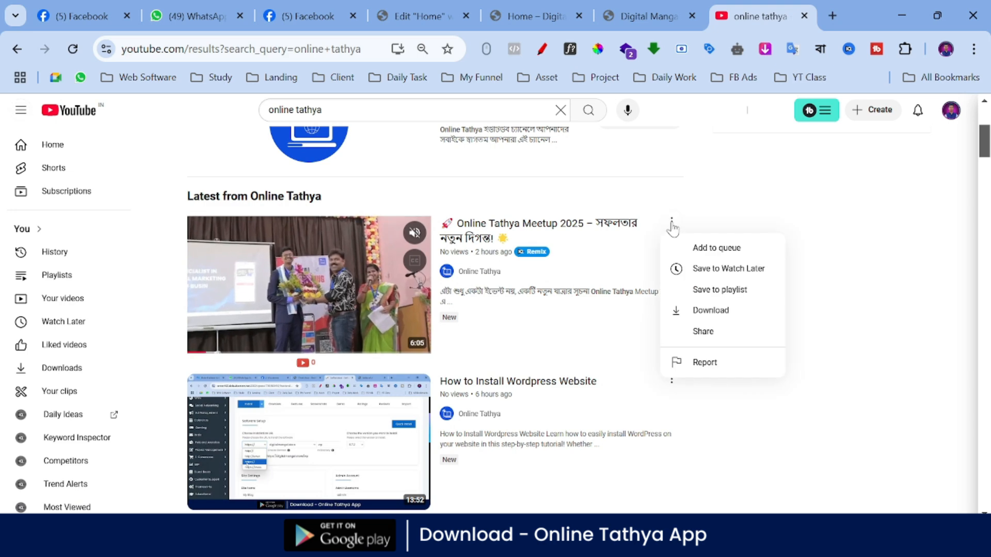
{"action": "left_click", "coordinate": [706, 331]}
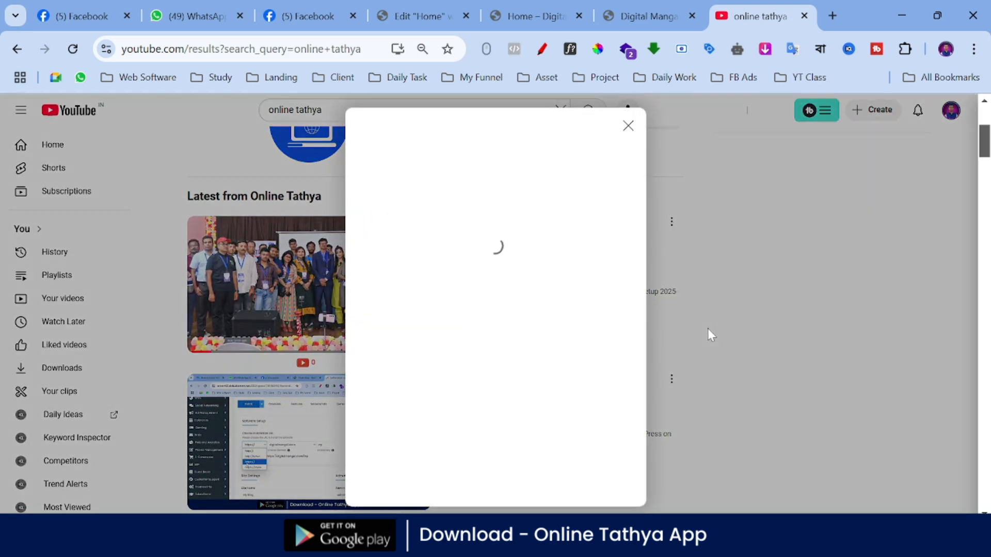
{"action": "left_click", "coordinate": [608, 368]}
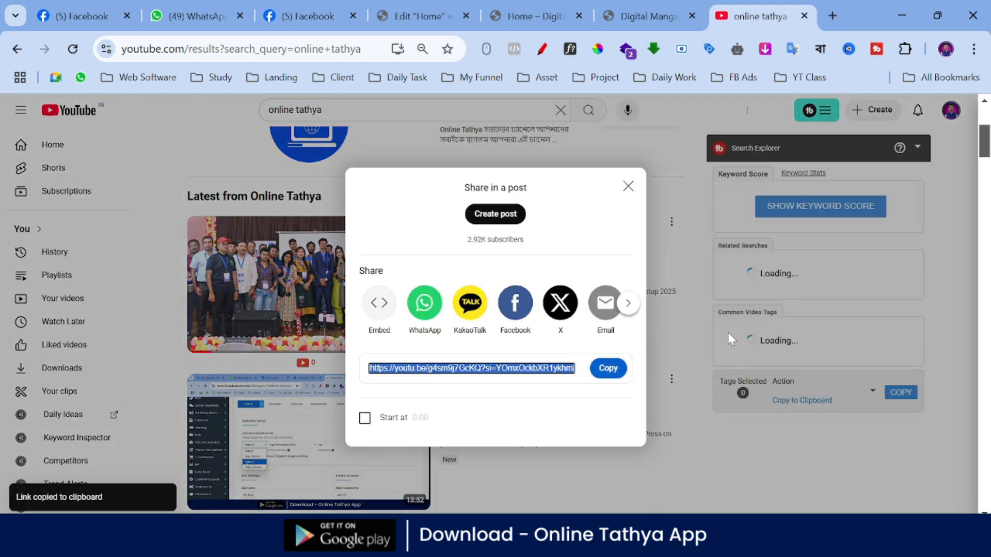
Step: Back in the Home page editor, paste the copied YouTube link as the "Contact Me" button's link and publish the page
{"action": "left_click", "coordinate": [630, 3]}
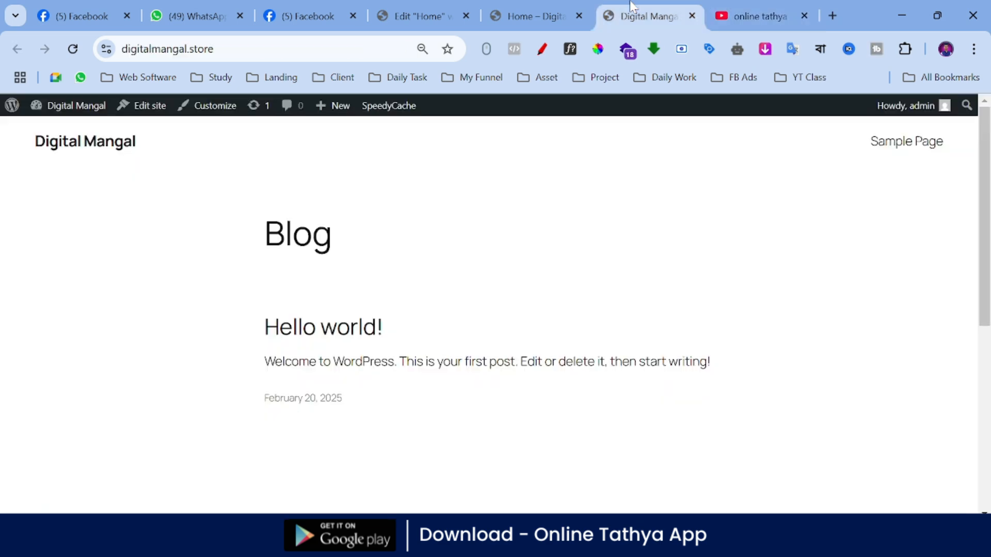
{"action": "left_click", "coordinate": [571, 6]}
{"action": "left_click", "coordinate": [438, 4]}
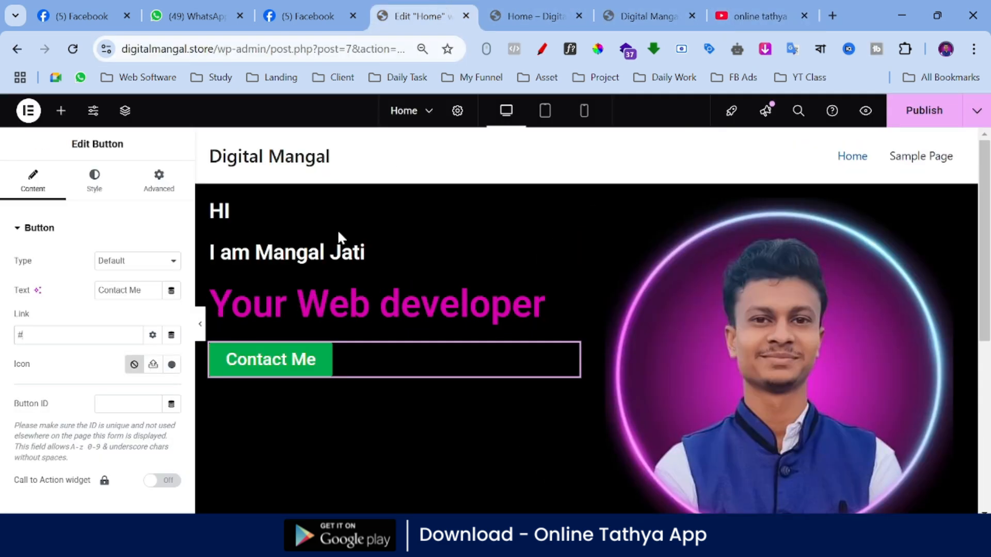
{"action": "key", "text": "ctrl+v"}
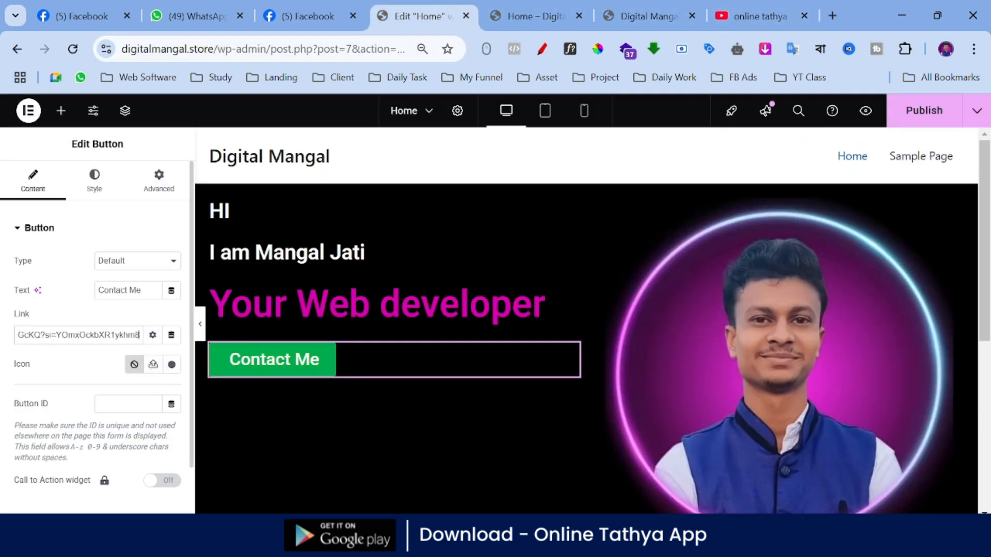
{"action": "left_click", "coordinate": [924, 118]}
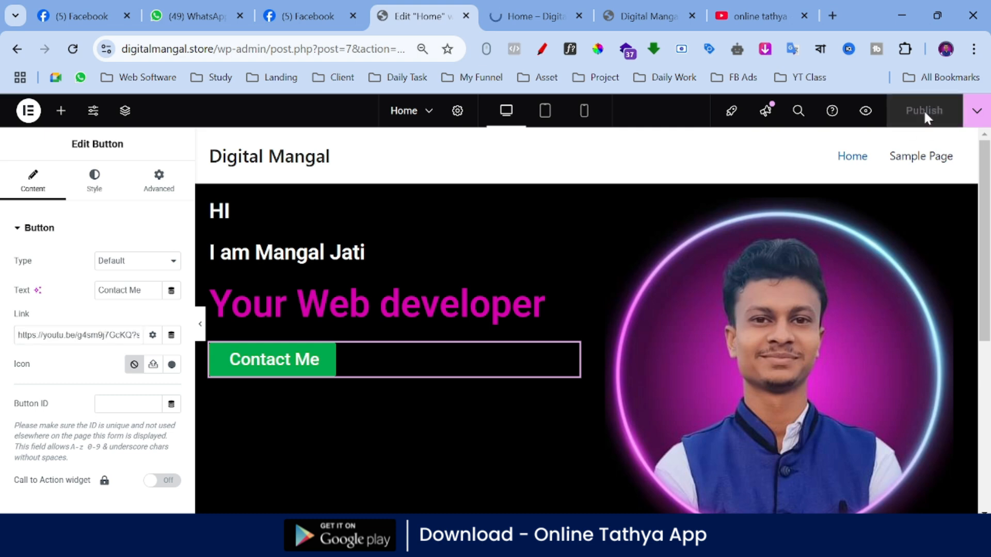
Step: Switch the Home page preview to the mobile portrait layout and look over the hero section
{"action": "left_click", "coordinate": [543, 115]}
{"action": "left_click", "coordinate": [585, 111]}
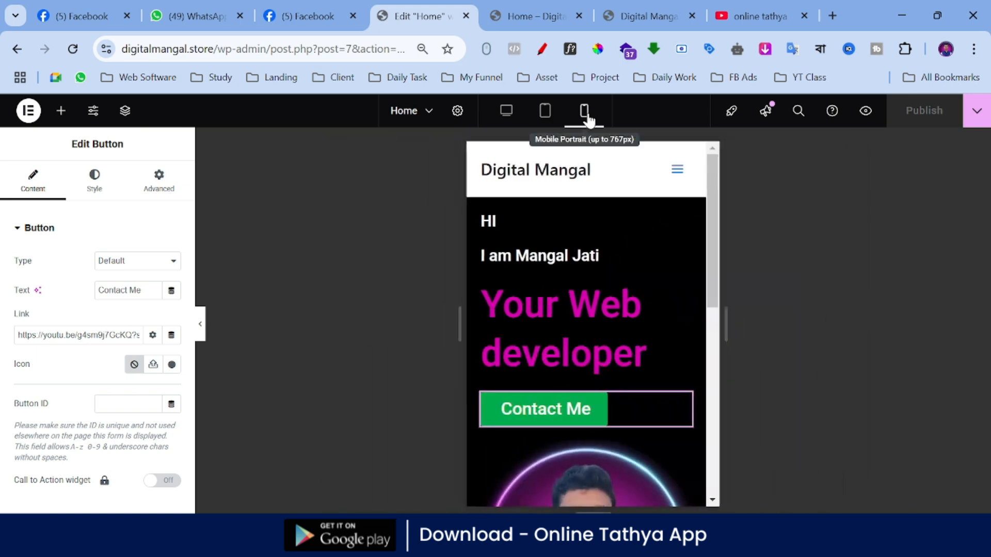
{"action": "scroll", "coordinate": [590, 259], "scroll_direction": "down", "scroll_amount": 6}
{"action": "scroll", "coordinate": [591, 260], "scroll_direction": "up", "scroll_amount": 6}
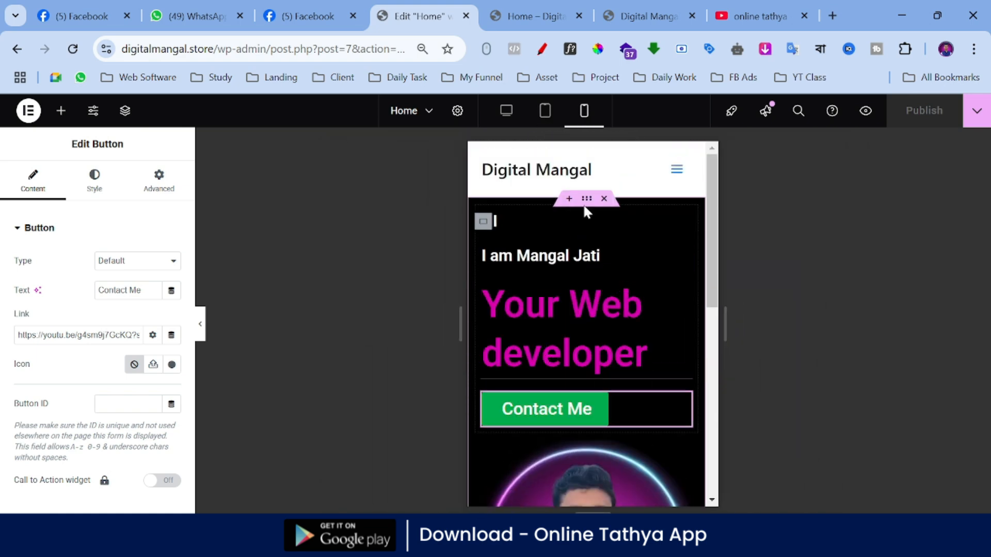